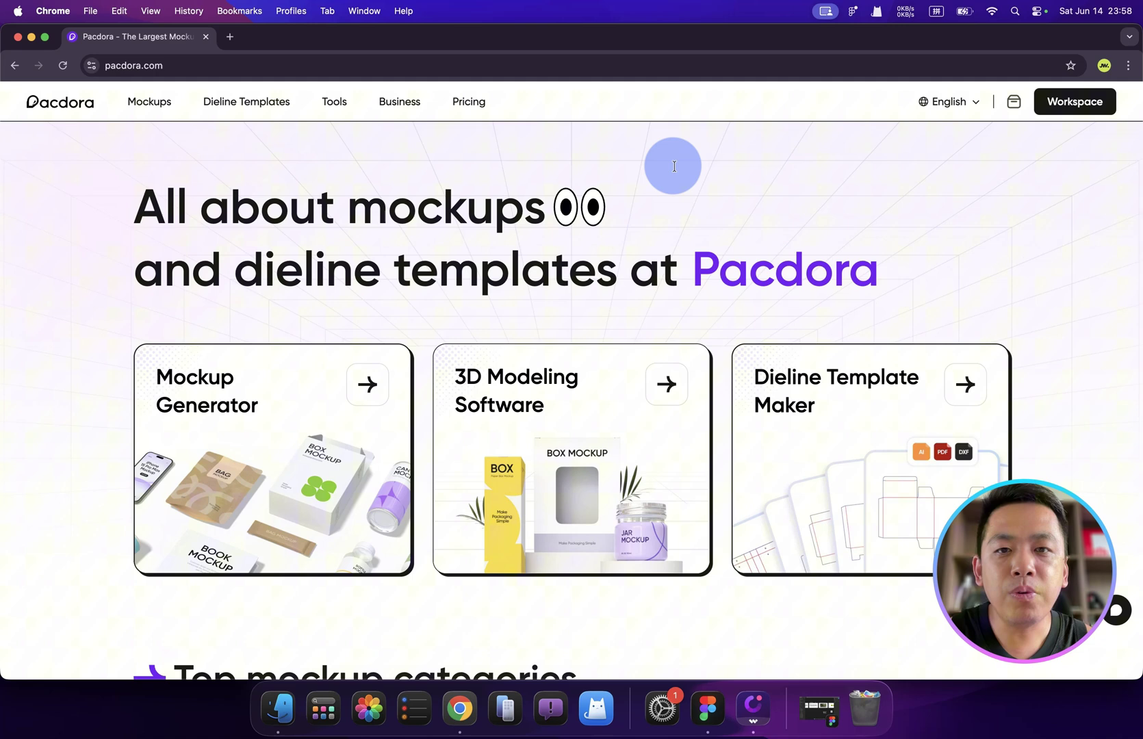
Step: Scroll the homepage past Top mockup categories to Folding Box, Tuck End Box, Rigid Box and Envelope templates
{"action": "scroll", "coordinate": [588, 350], "scroll_direction": "down", "scroll_amount": 3}
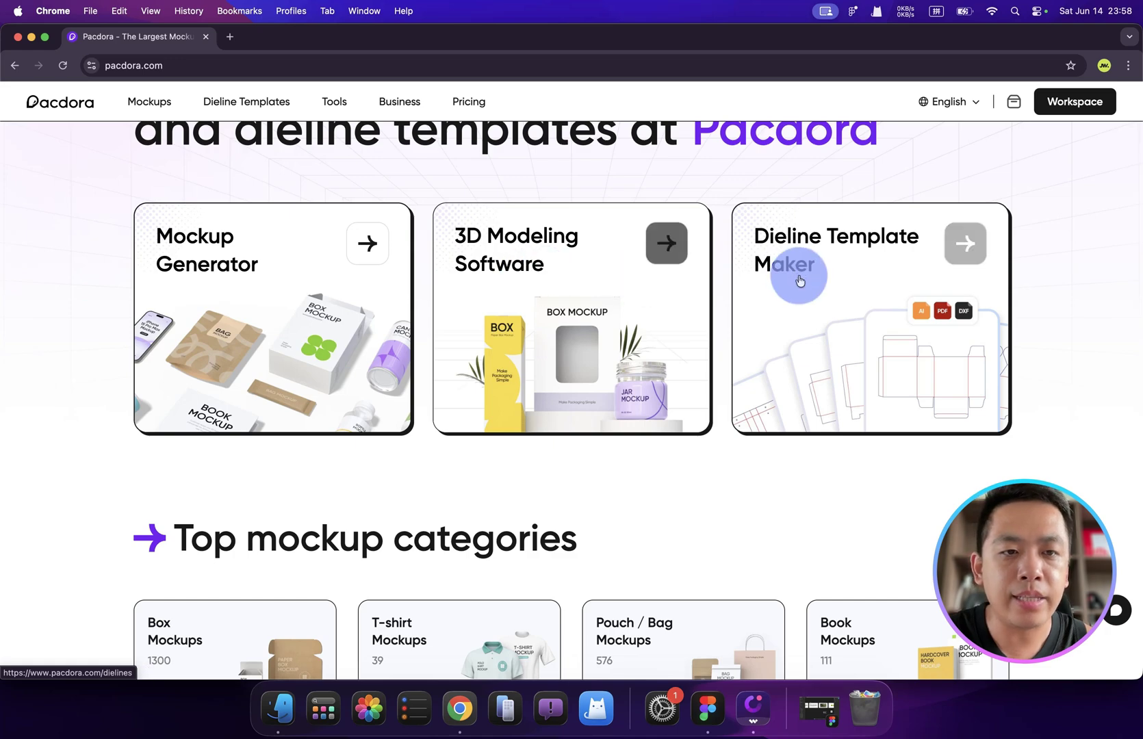
{"action": "scroll", "coordinate": [454, 179], "scroll_direction": "up", "scroll_amount": 2}
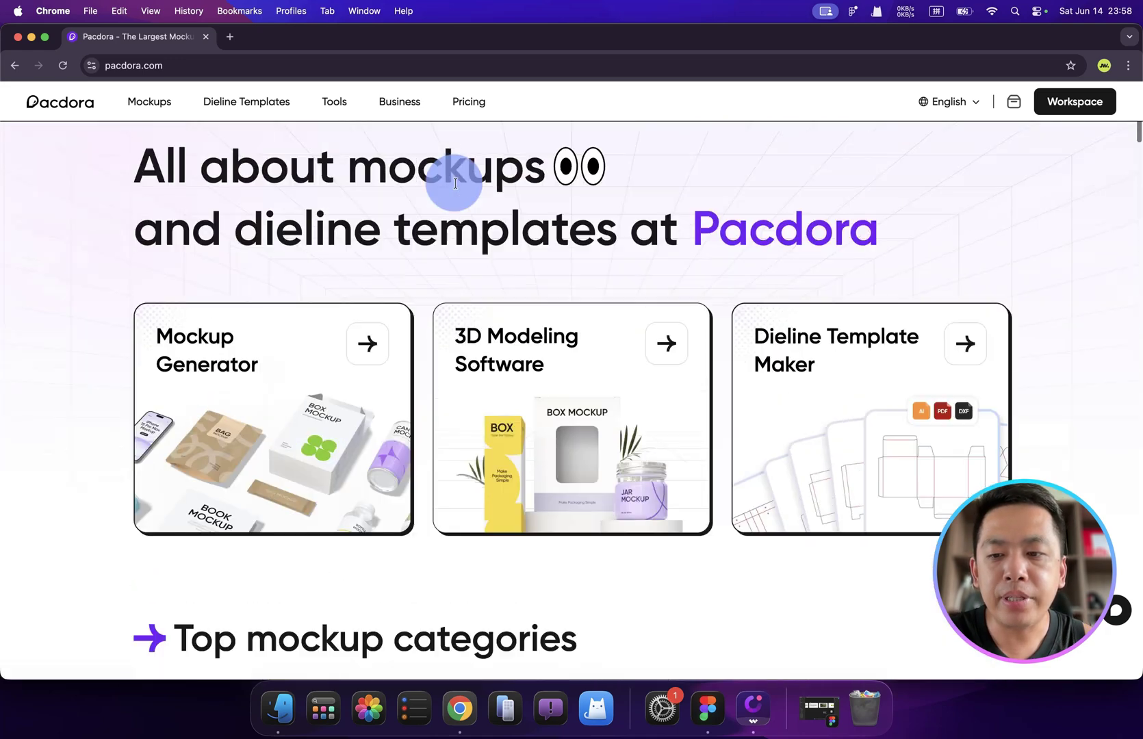
{"action": "scroll", "coordinate": [454, 180], "scroll_direction": "down", "scroll_amount": 9}
{"action": "scroll", "coordinate": [352, 319], "scroll_direction": "down", "scroll_amount": 5}
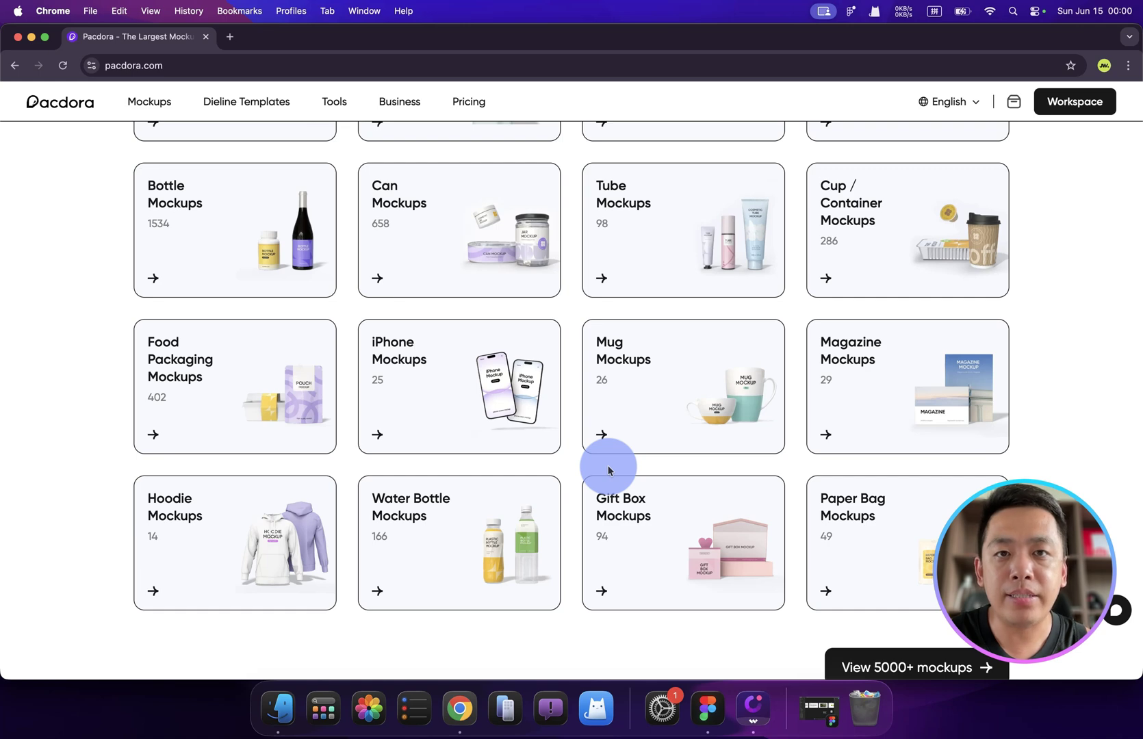
{"action": "scroll", "coordinate": [685, 438], "scroll_direction": "up", "scroll_amount": 3}
{"action": "scroll", "coordinate": [799, 408], "scroll_direction": "down", "scroll_amount": 2}
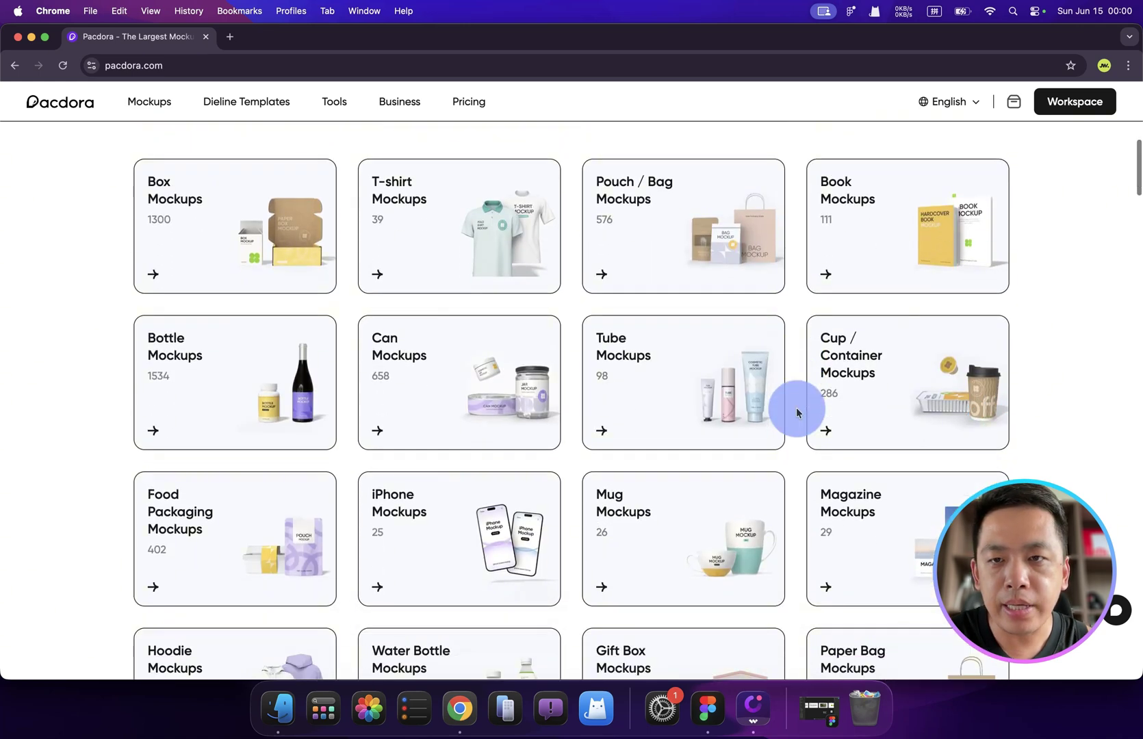
{"action": "scroll", "coordinate": [622, 334], "scroll_direction": "up", "scroll_amount": 1}
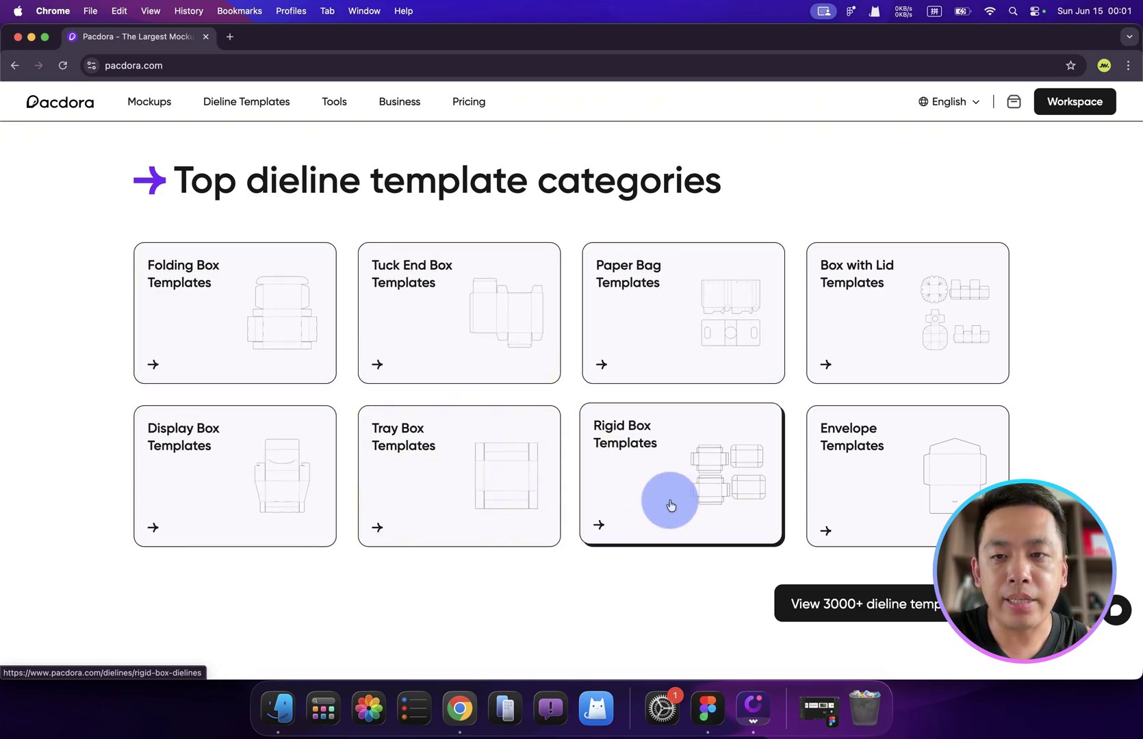
{"action": "scroll", "coordinate": [669, 503], "scroll_direction": "down", "scroll_amount": 10}
{"action": "scroll", "coordinate": [671, 505], "scroll_direction": "down", "scroll_amount": 2}
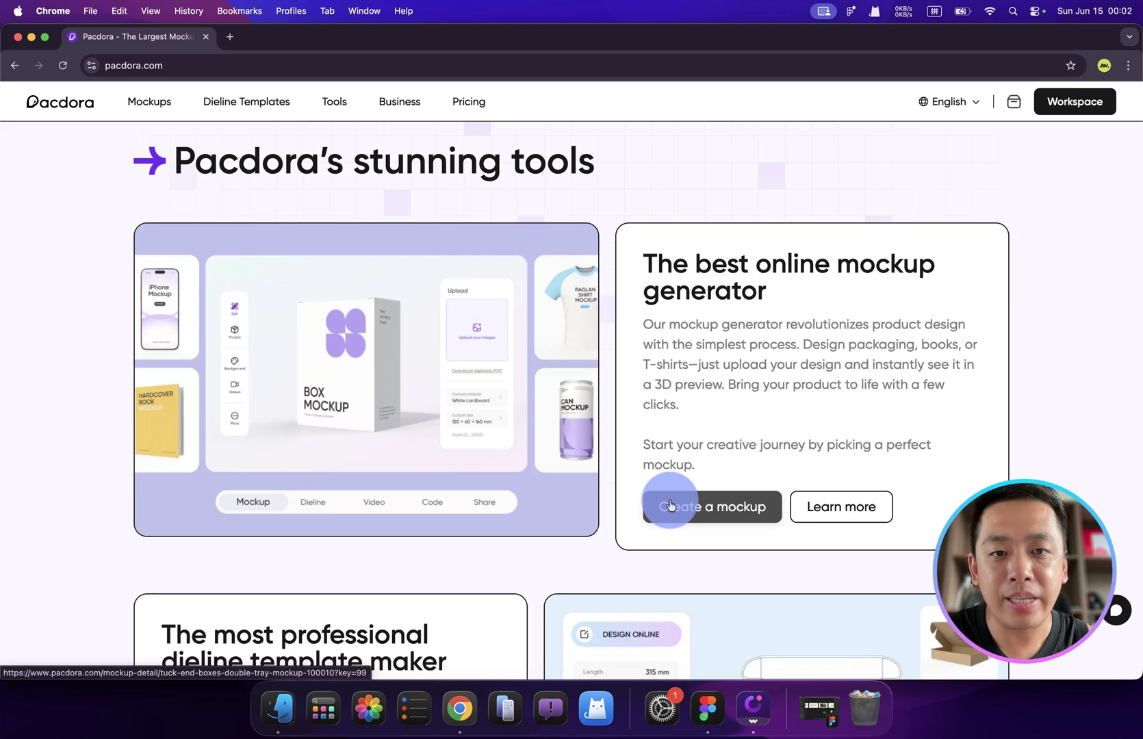
{"action": "scroll", "coordinate": [670, 506], "scroll_direction": "down", "scroll_amount": 15}
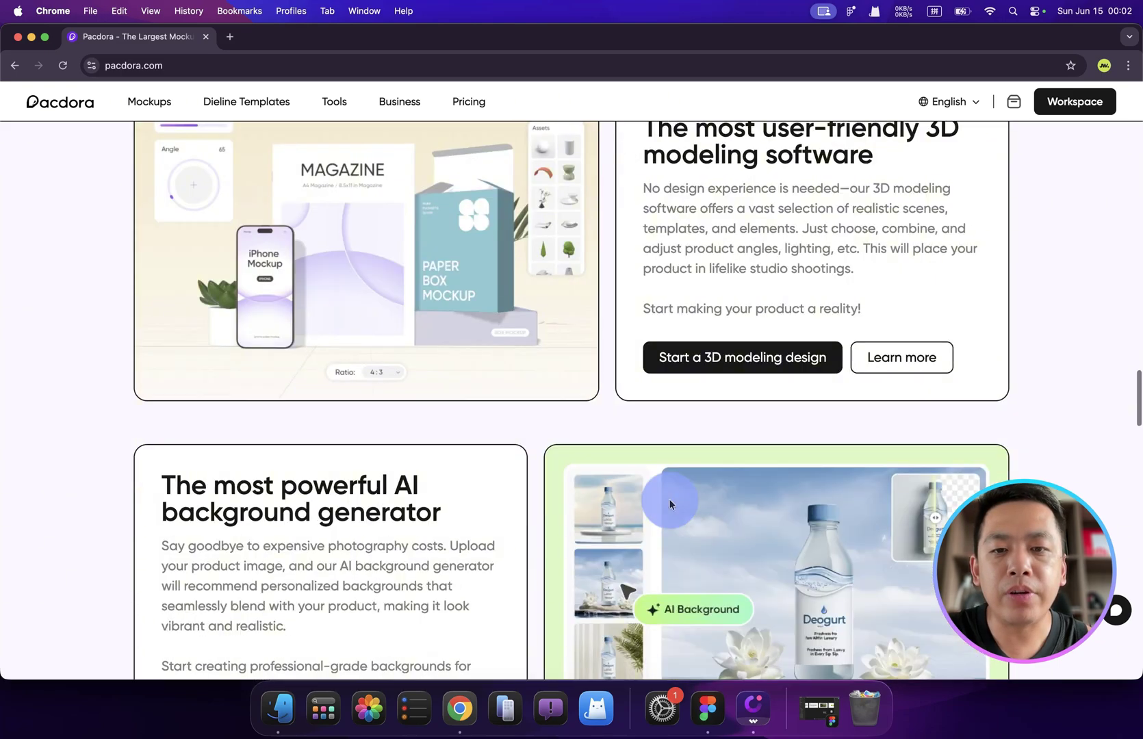
{"action": "scroll", "coordinate": [670, 505], "scroll_direction": "down", "scroll_amount": 9}
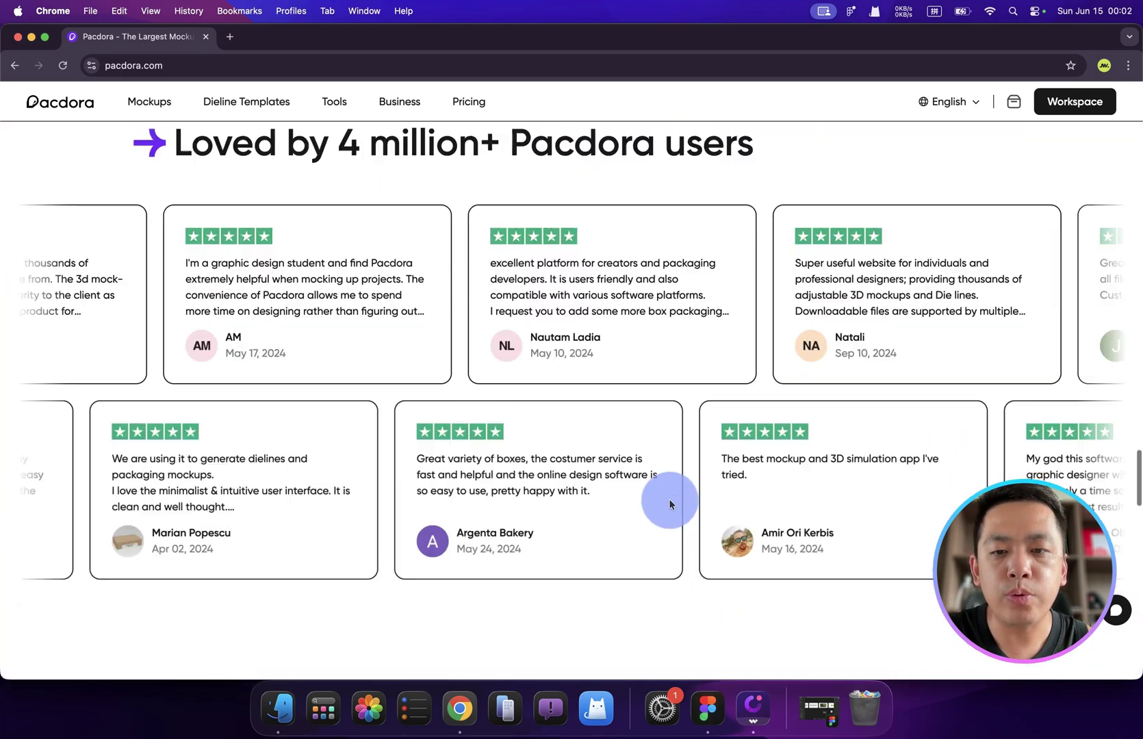
{"action": "scroll", "coordinate": [670, 505], "scroll_direction": "down", "scroll_amount": 12}
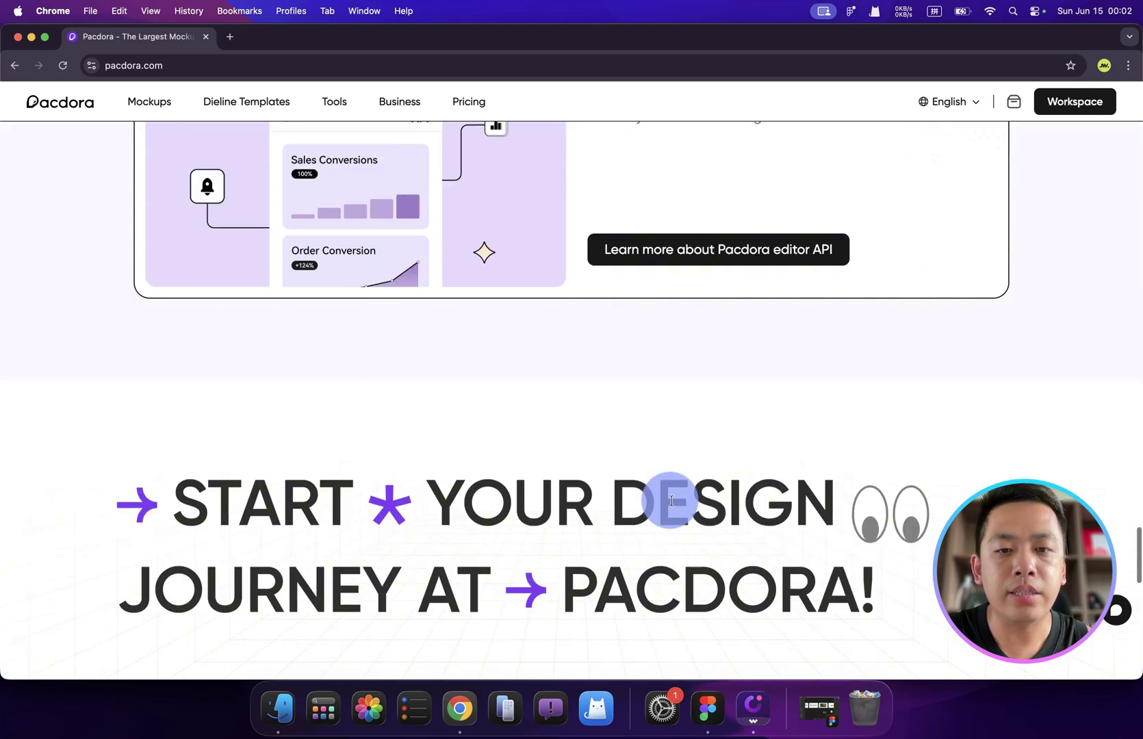
{"action": "scroll", "coordinate": [671, 505], "scroll_direction": "down", "scroll_amount": 9}
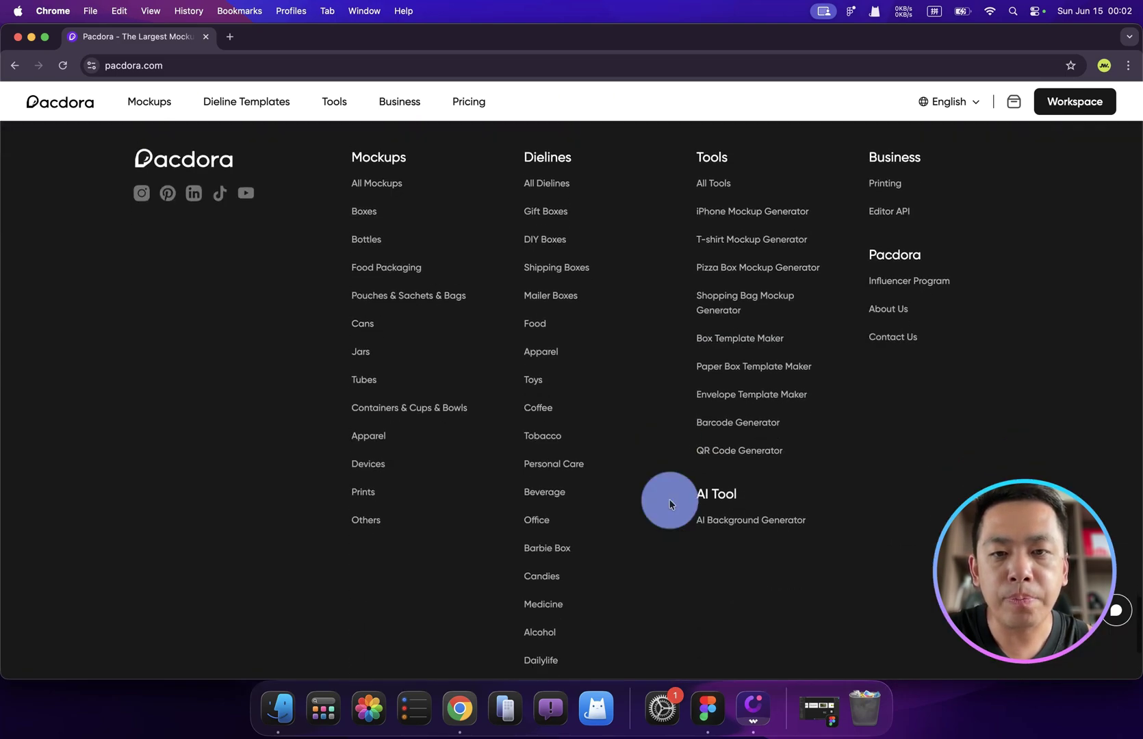
{"action": "scroll", "coordinate": [670, 505], "scroll_direction": "down", "scroll_amount": 5}
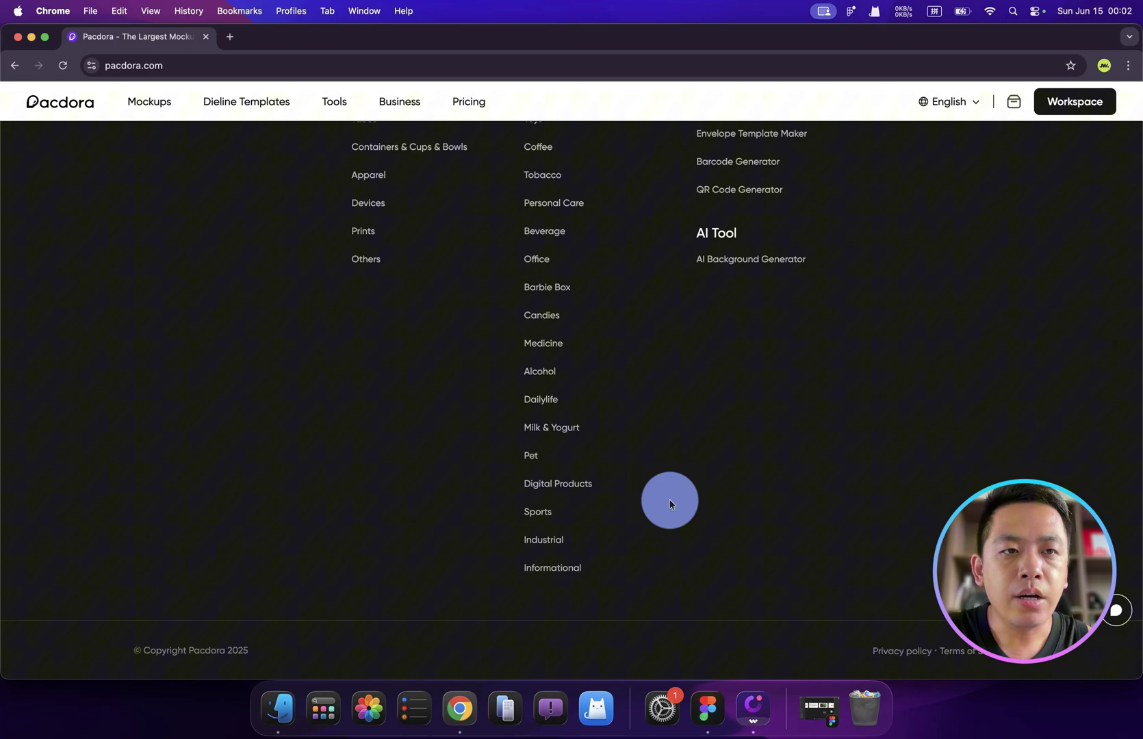
{"action": "scroll", "coordinate": [669, 504], "scroll_direction": "up", "scroll_amount": 20}
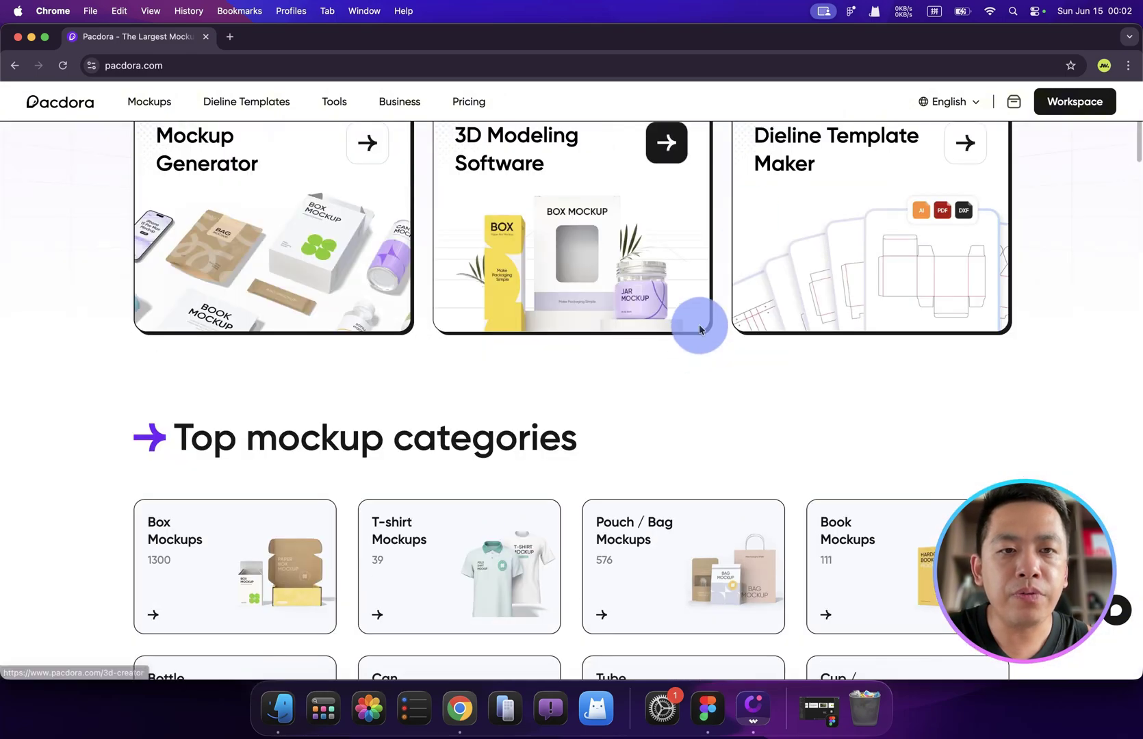
{"action": "scroll", "coordinate": [700, 324], "scroll_direction": "up", "scroll_amount": 4}
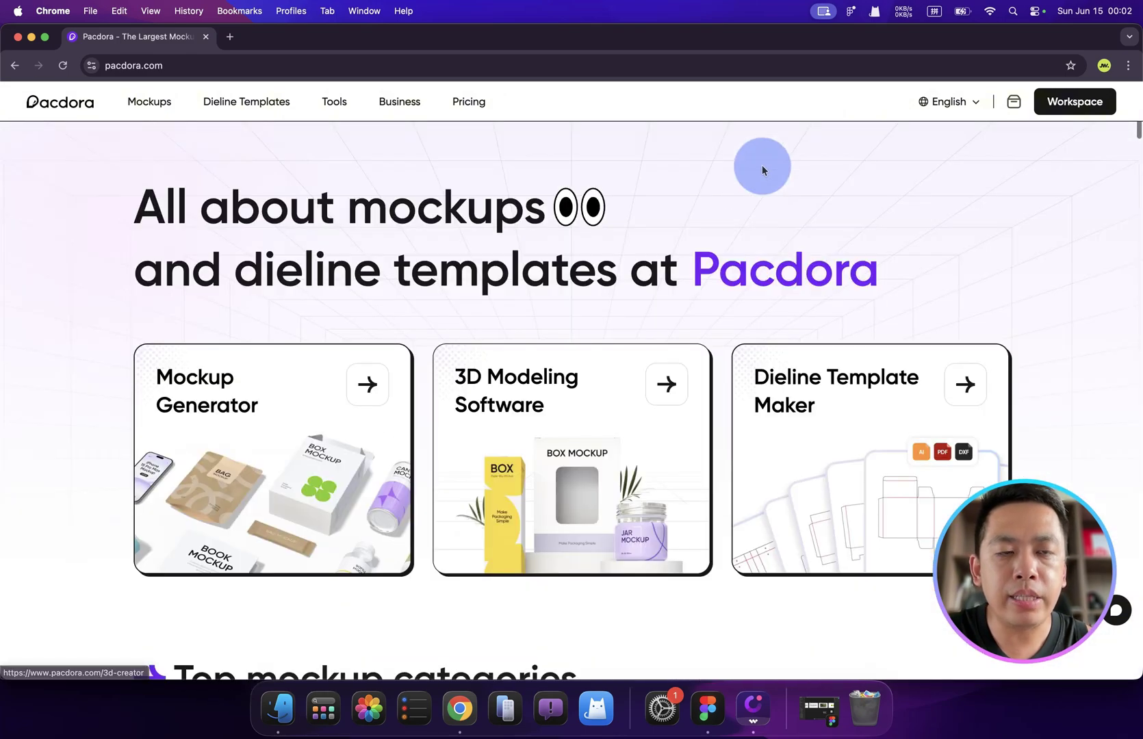
Step: Open Workspace and add a new mockup file from the My Design dashboard
{"action": "left_click", "coordinate": [1070, 108]}
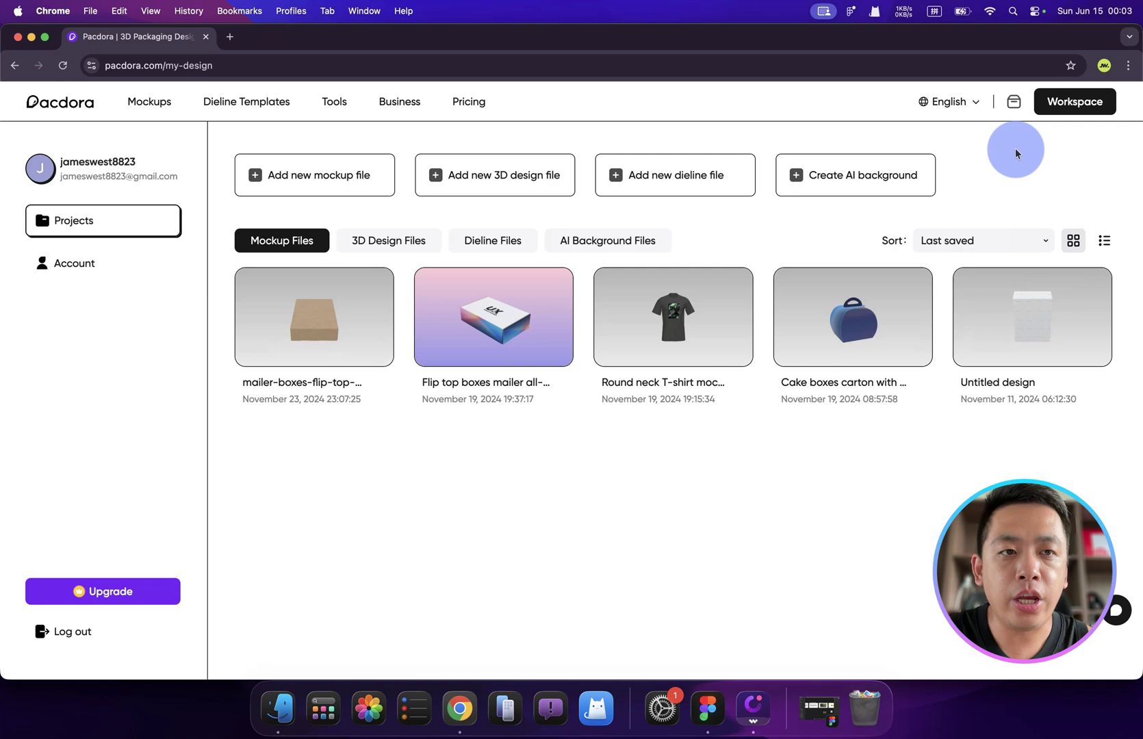
{"action": "left_click", "coordinate": [972, 113]}
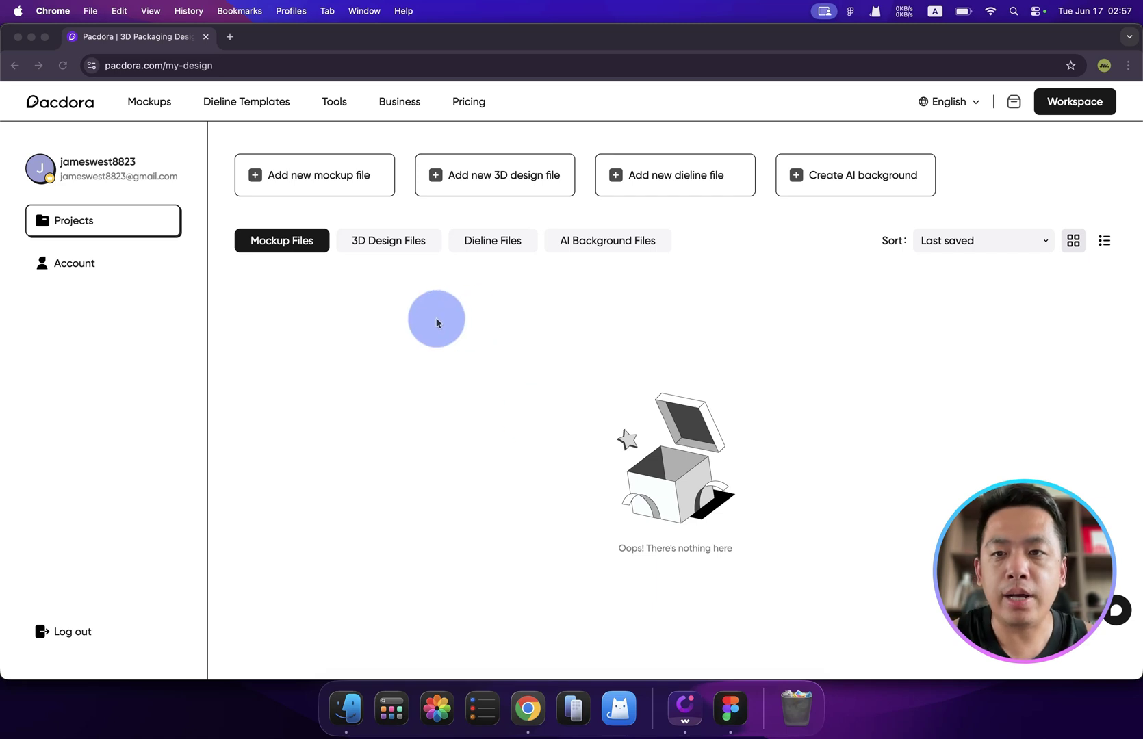
{"action": "left_click", "coordinate": [308, 186]}
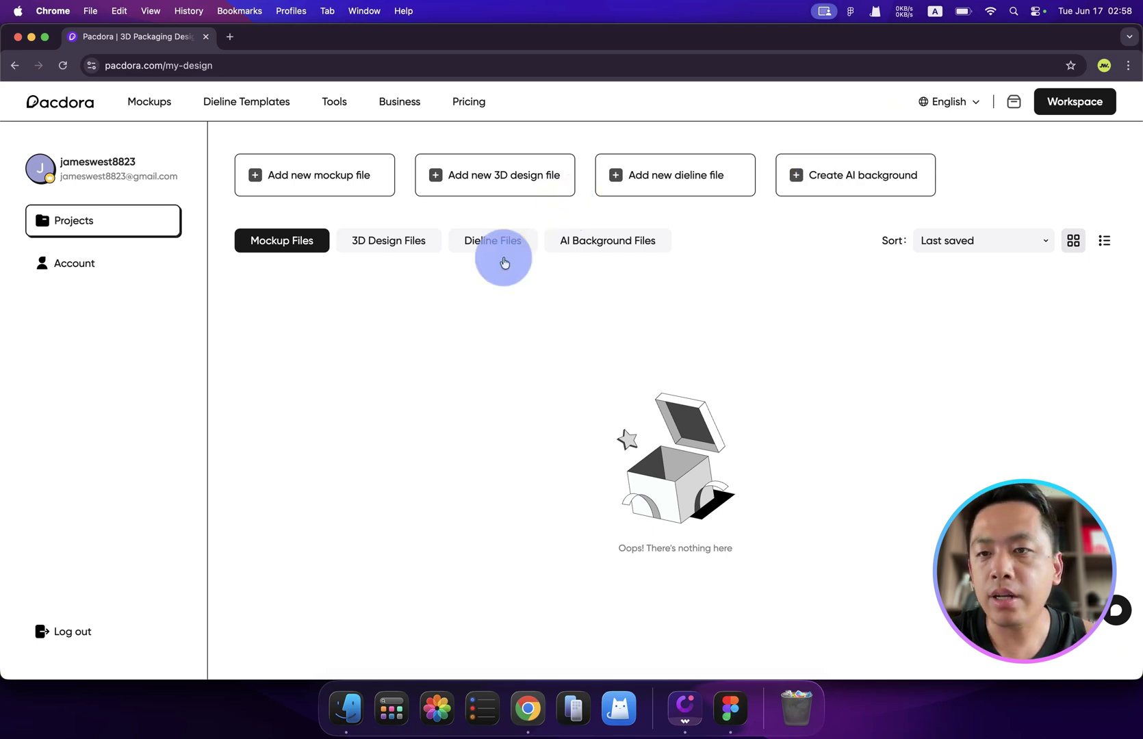
{"action": "left_click", "coordinate": [331, 185]}
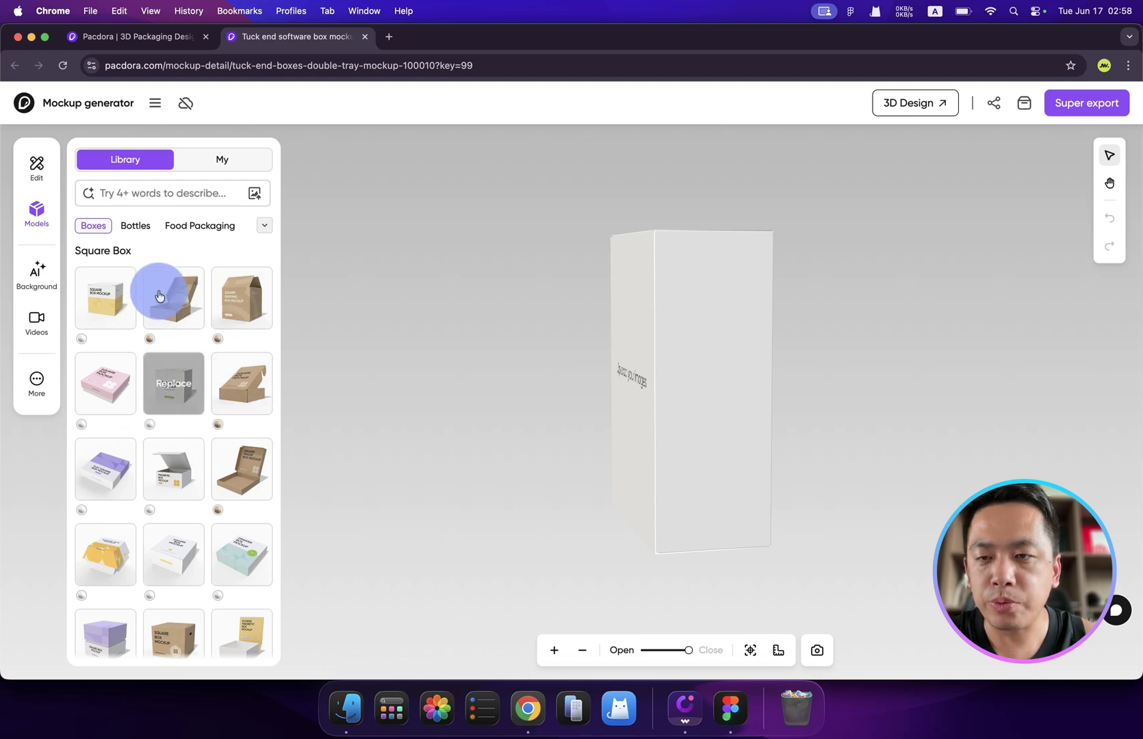
{"action": "left_click", "coordinate": [136, 230]}
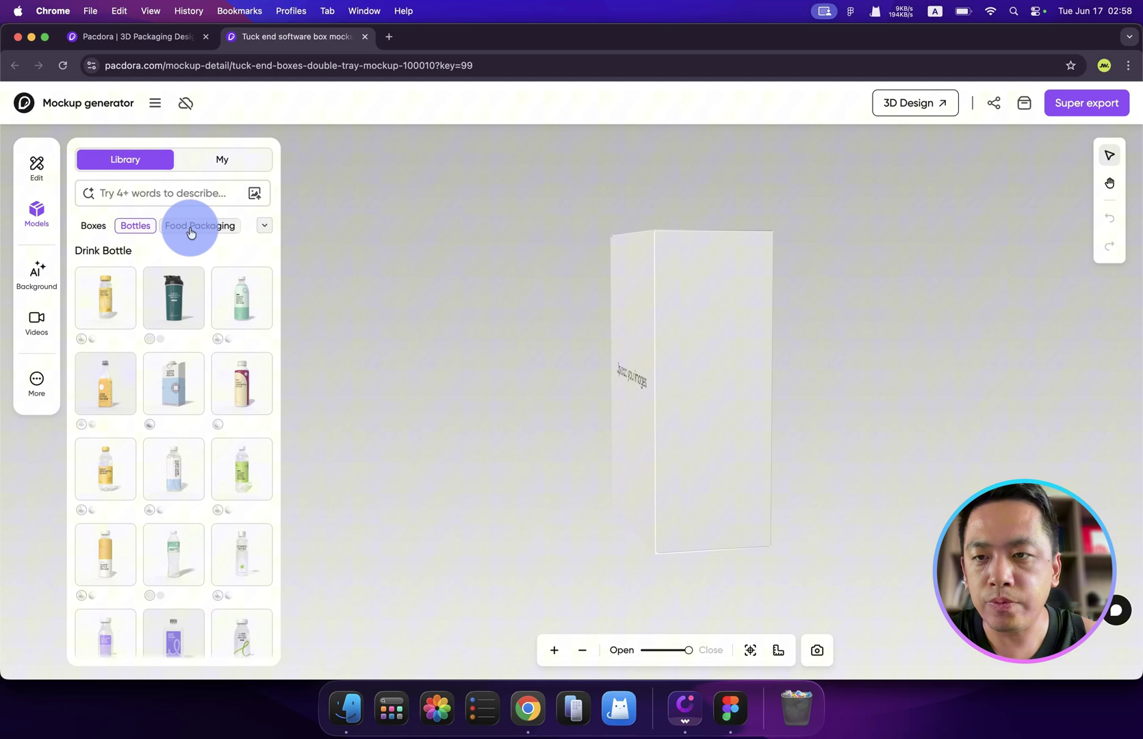
{"action": "left_click", "coordinate": [191, 231]}
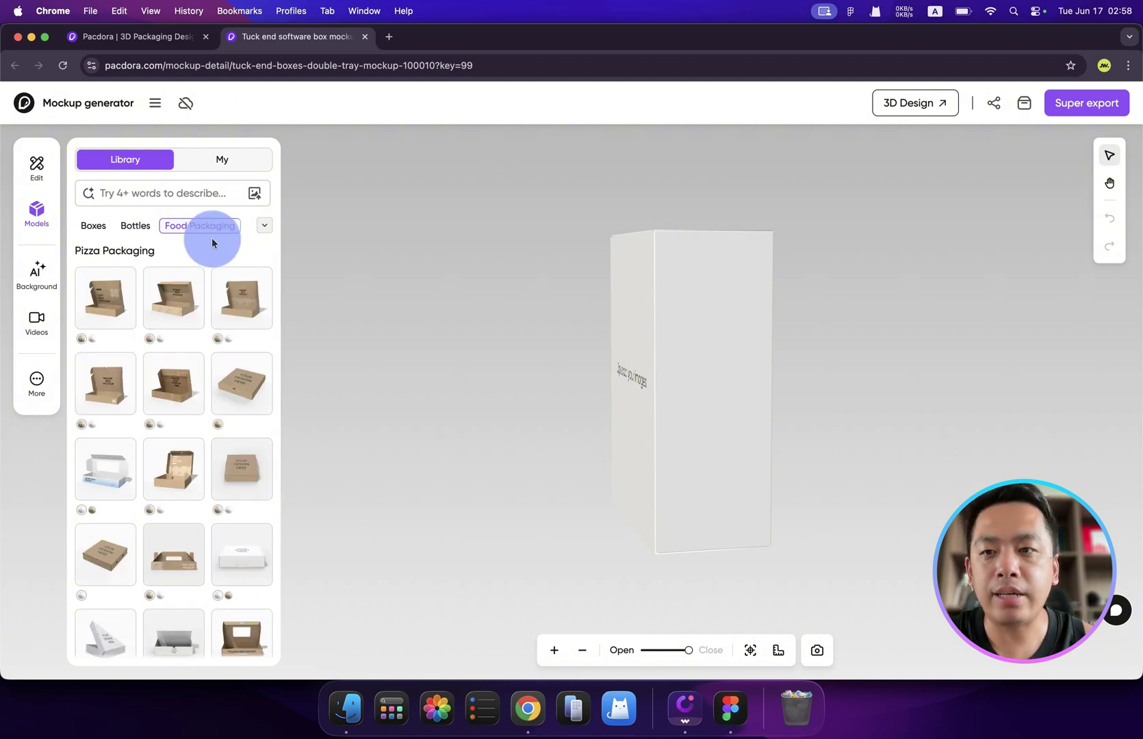
{"action": "left_click", "coordinate": [268, 227]}
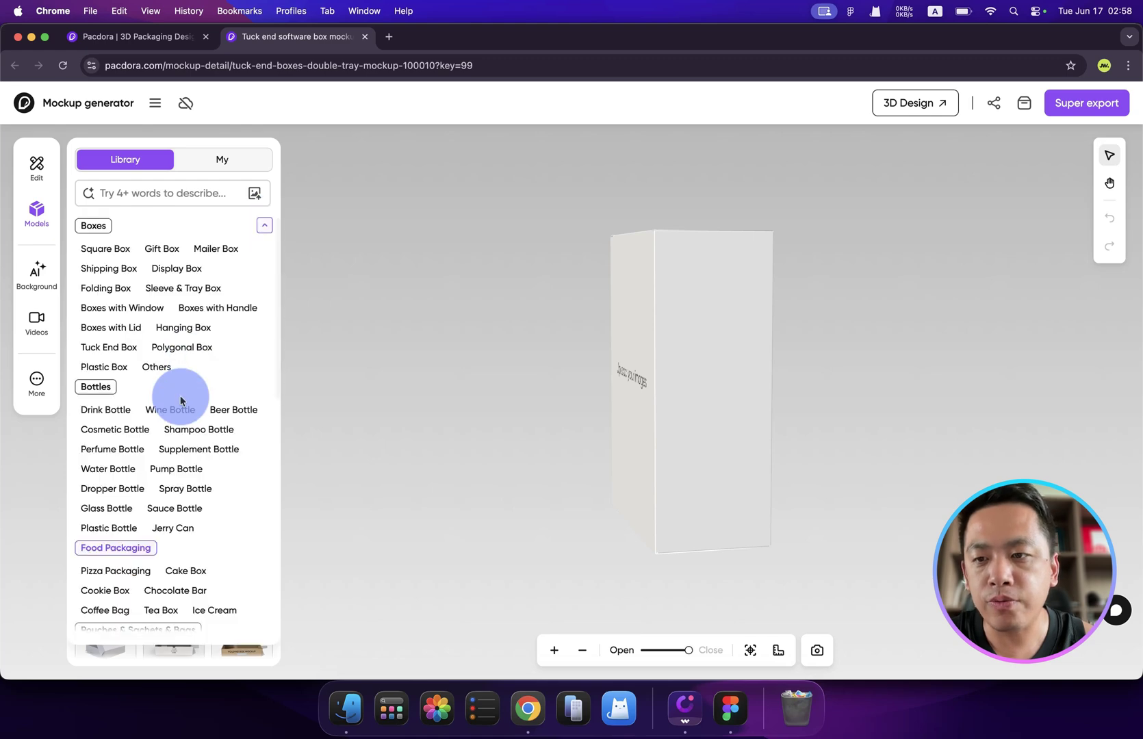
{"action": "scroll", "coordinate": [182, 401], "scroll_direction": "down", "scroll_amount": 3}
{"action": "scroll", "coordinate": [182, 400], "scroll_direction": "down", "scroll_amount": 5}
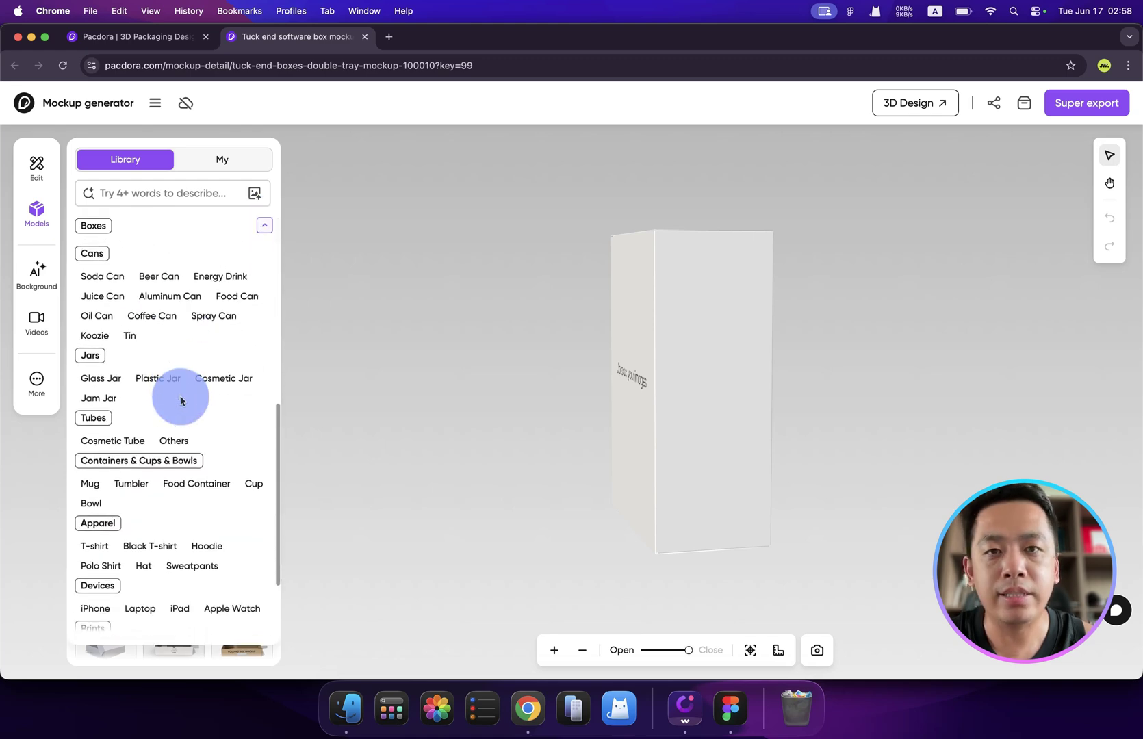
{"action": "scroll", "coordinate": [142, 313], "scroll_direction": "up", "scroll_amount": 8}
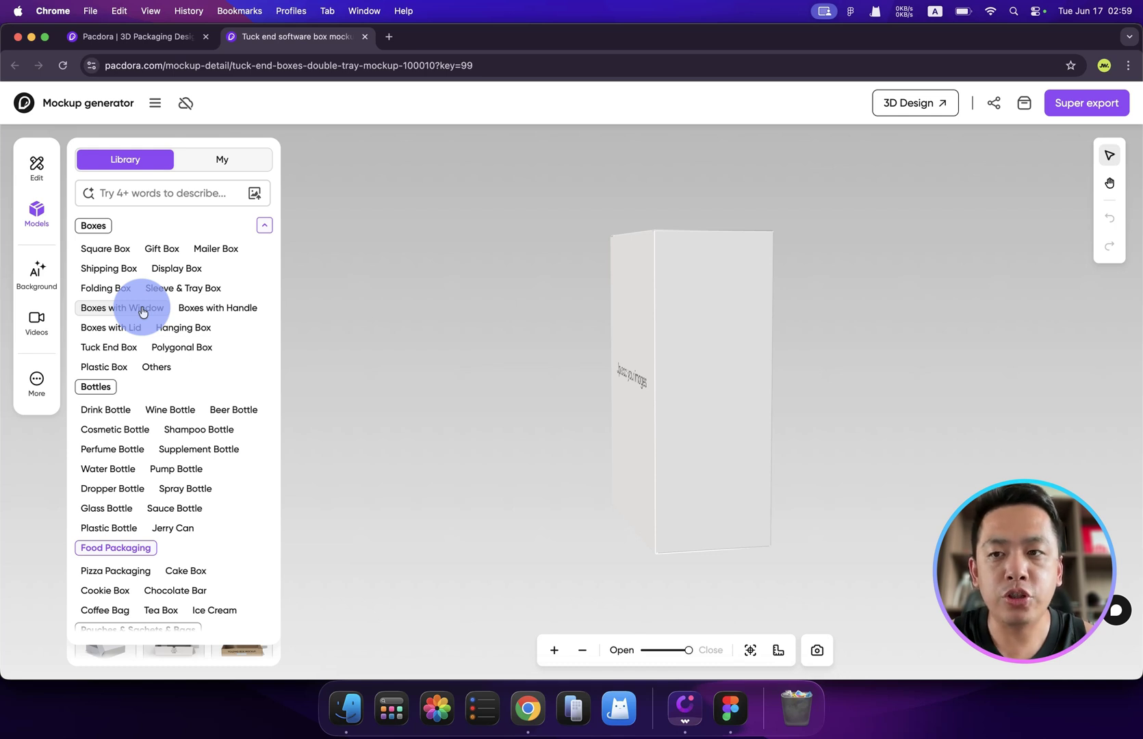
{"action": "left_click", "coordinate": [110, 250]}
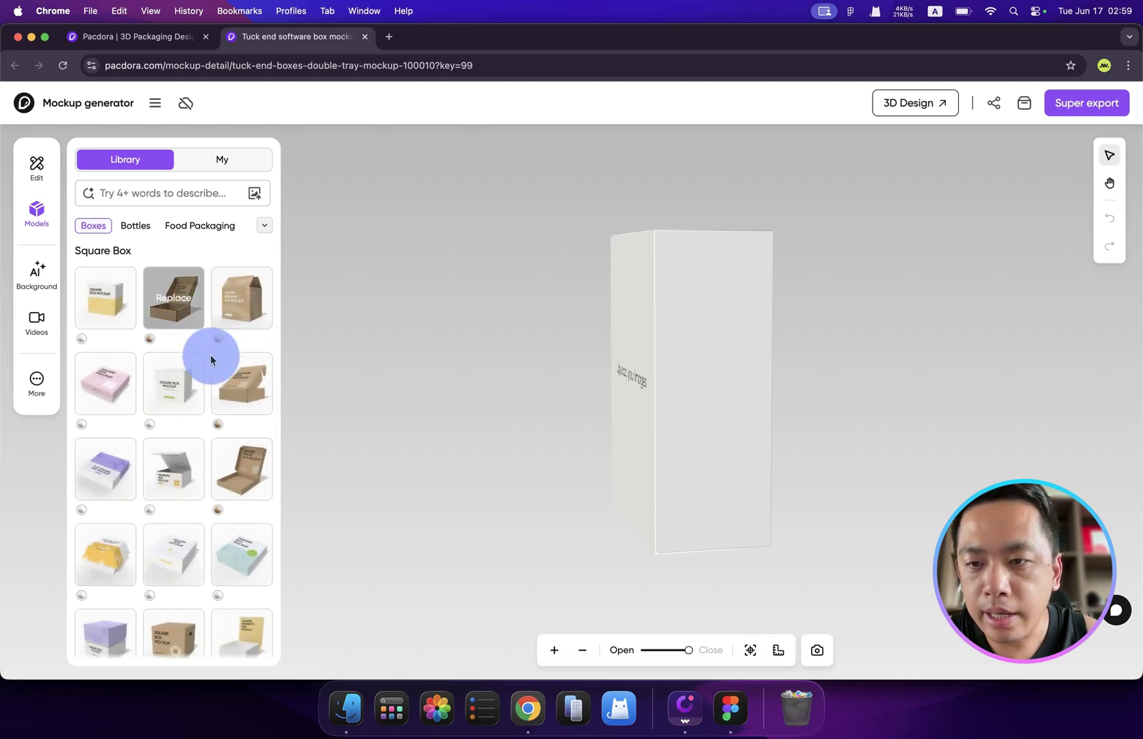
Step: Swap in the first Square Box model, then orbit and zoom to inspect its blank faces
{"action": "left_click", "coordinate": [96, 308]}
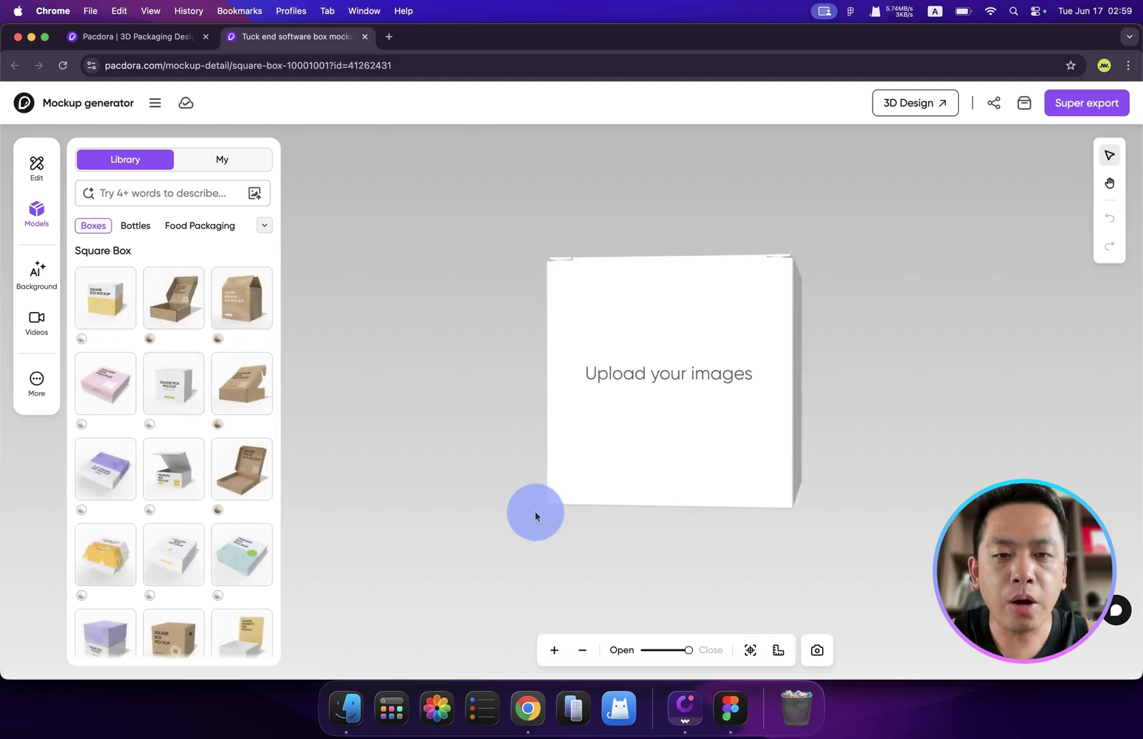
{"action": "left_click_drag", "start_coordinate": [535, 515], "coordinate": [690, 419]}
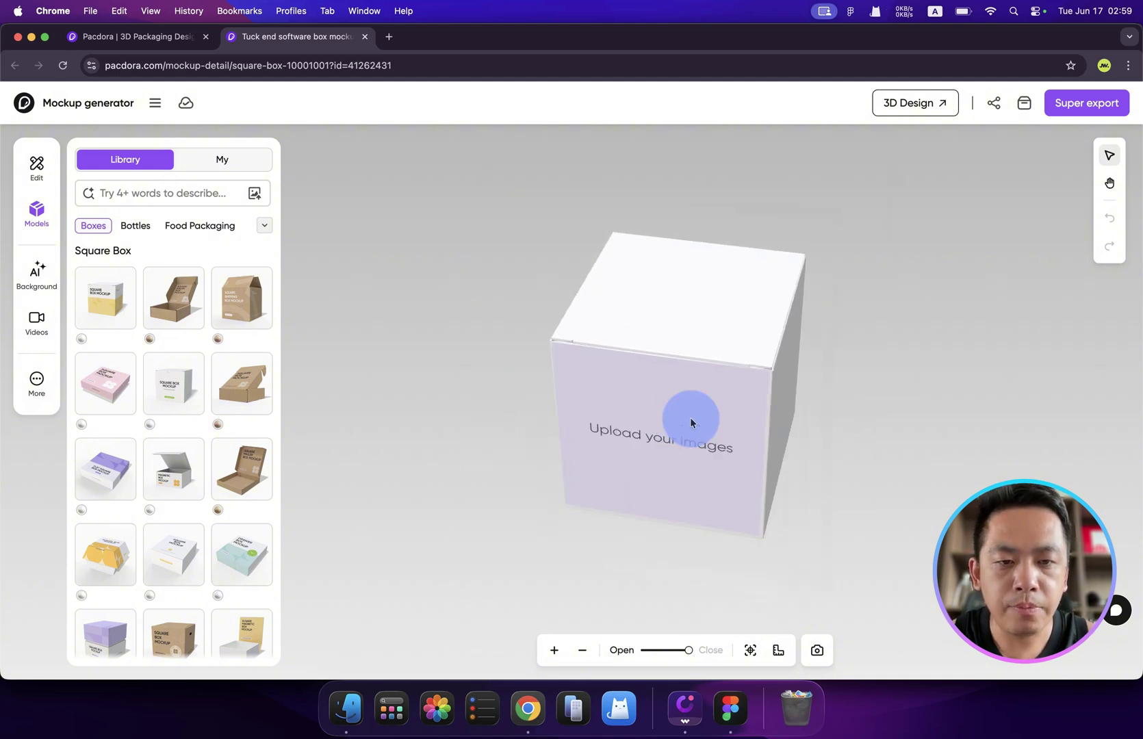
{"action": "scroll", "coordinate": [691, 417], "scroll_direction": "up", "scroll_amount": 3}
{"action": "scroll", "coordinate": [691, 417], "scroll_direction": "down", "scroll_amount": 5}
{"action": "scroll", "coordinate": [629, 508], "scroll_direction": "up", "scroll_amount": 4}
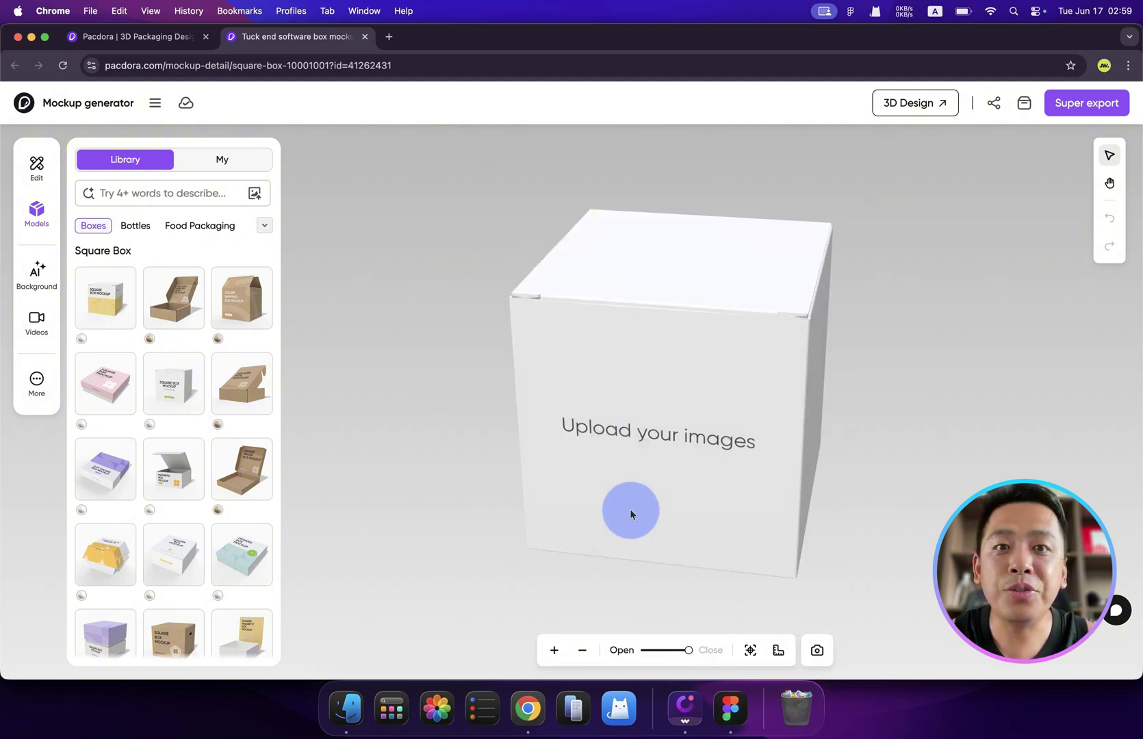
{"action": "left_click_drag", "start_coordinate": [630, 508], "coordinate": [648, 420]}
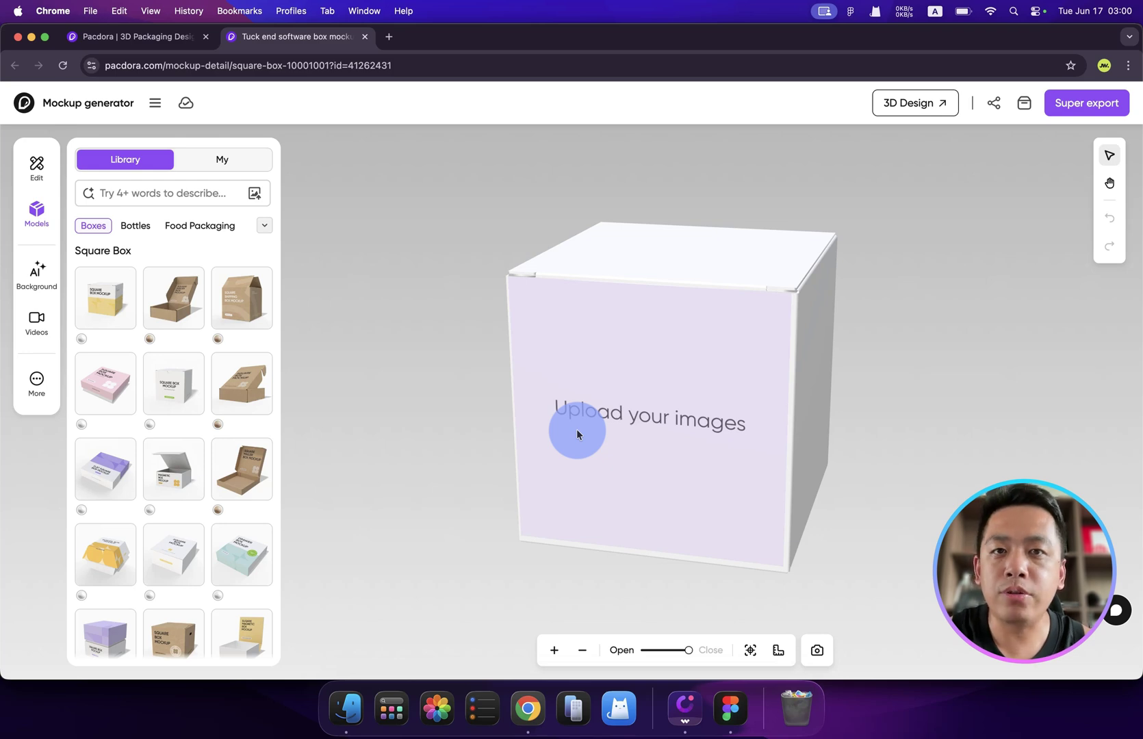
{"action": "left_click", "coordinate": [731, 707]}
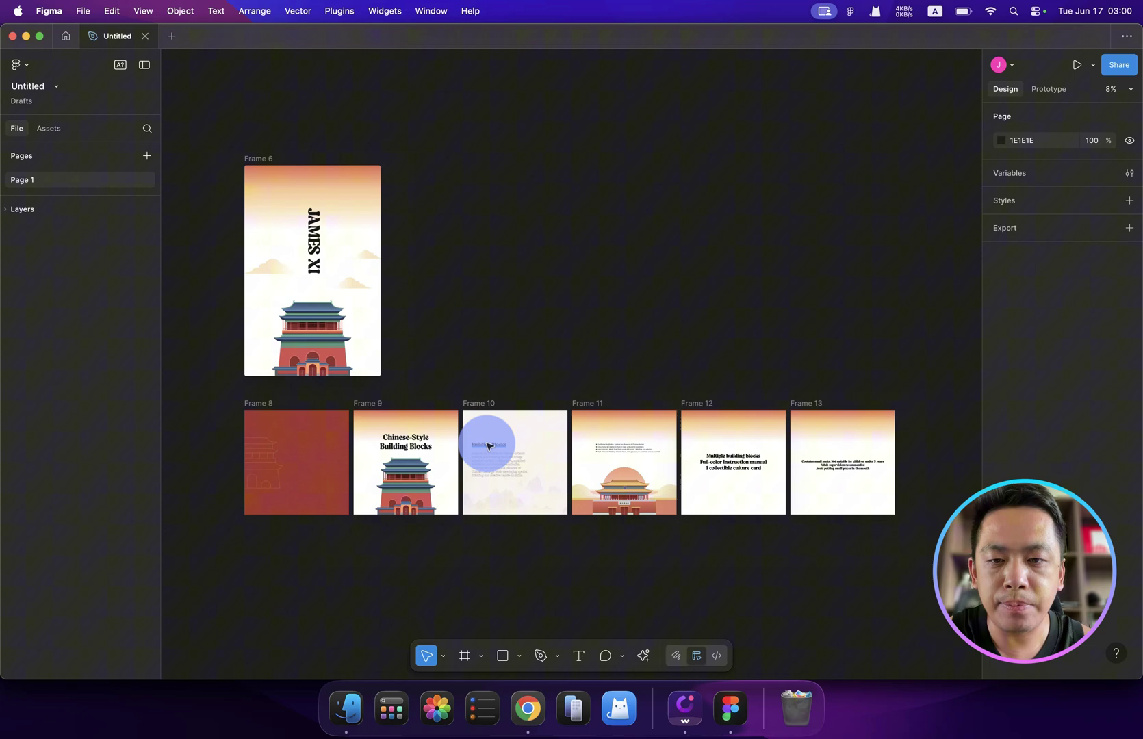
{"action": "scroll", "coordinate": [489, 447], "scroll_direction": "up", "scroll_amount": 3}
{"action": "scroll", "coordinate": [485, 434], "scroll_direction": "down", "scroll_amount": 3}
{"action": "scroll", "coordinate": [484, 445], "scroll_direction": "up", "scroll_amount": 5}
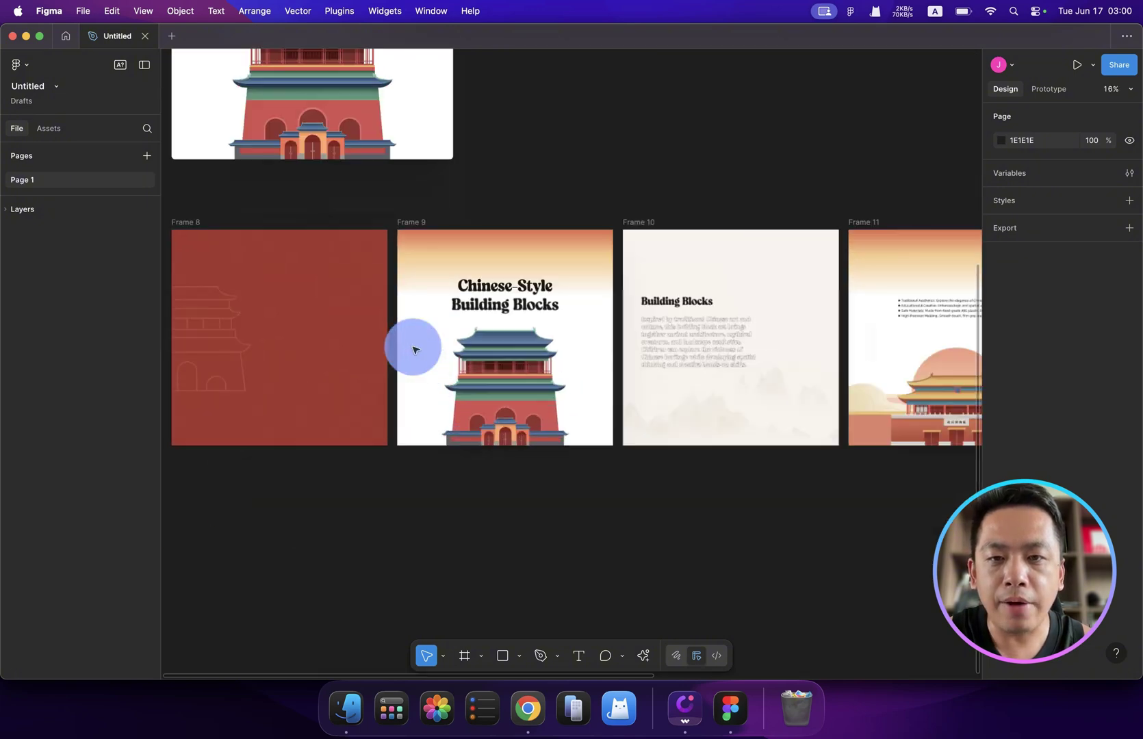
{"action": "scroll", "coordinate": [414, 350], "scroll_direction": "up", "scroll_amount": 5}
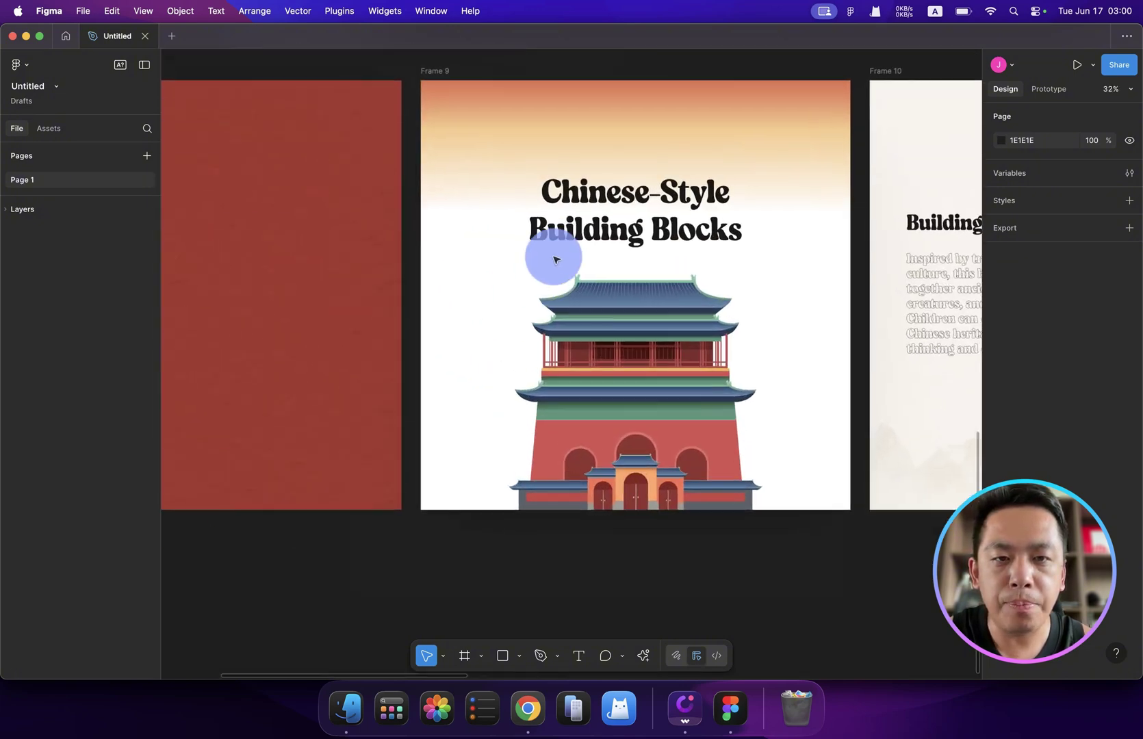
{"action": "scroll", "coordinate": [631, 390], "scroll_direction": "down", "scroll_amount": 2}
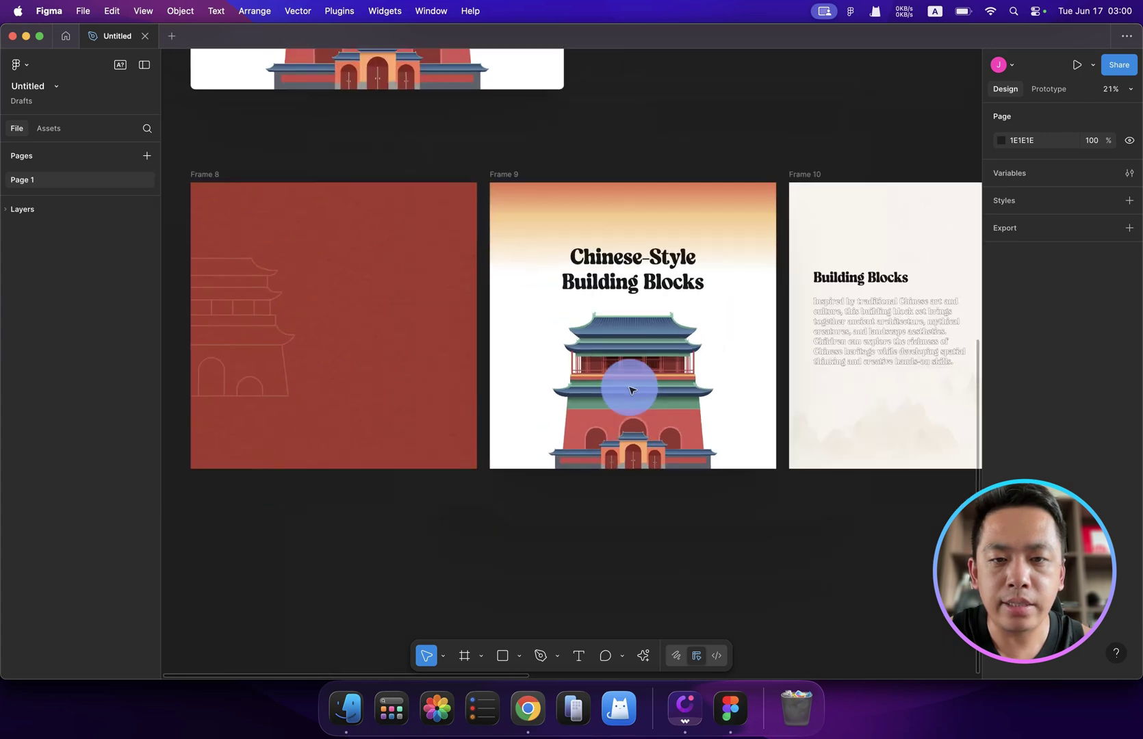
{"action": "left_click_drag", "start_coordinate": [632, 390], "coordinate": [723, 350]}
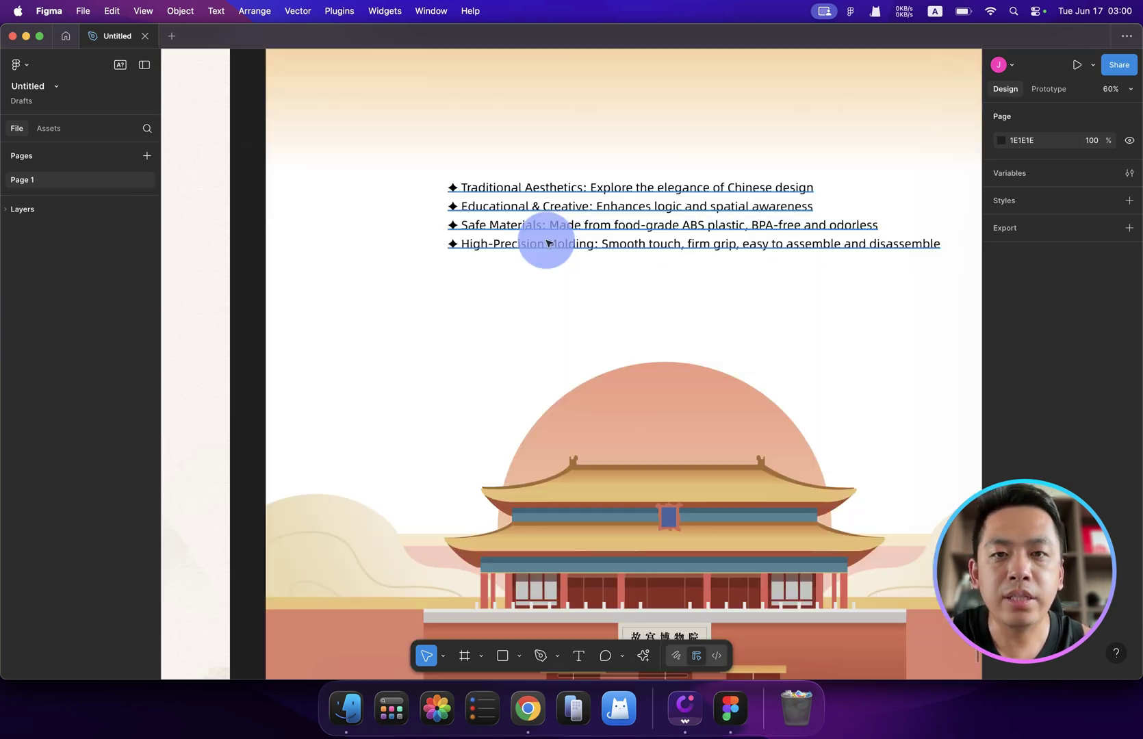
{"action": "scroll", "coordinate": [548, 243], "scroll_direction": "down", "scroll_amount": 12}
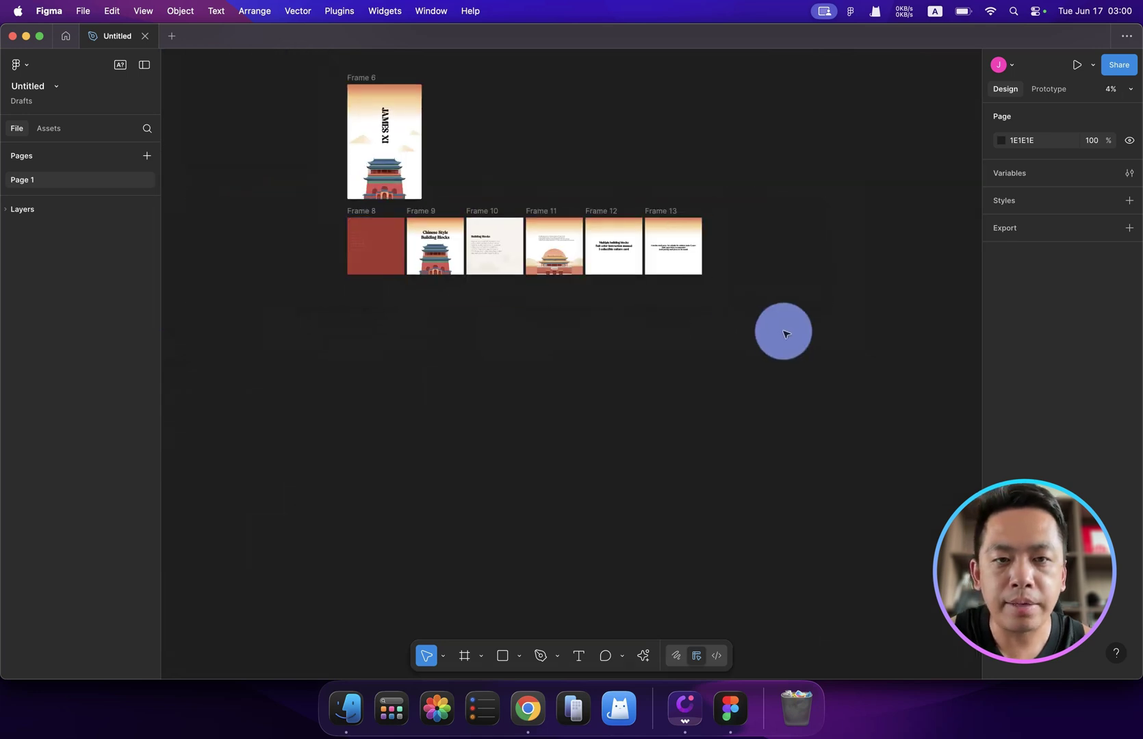
{"action": "left_click_drag", "start_coordinate": [782, 332], "coordinate": [331, 211]}
{"action": "scroll", "coordinate": [1098, 632], "scroll_direction": "down", "scroll_amount": 5}
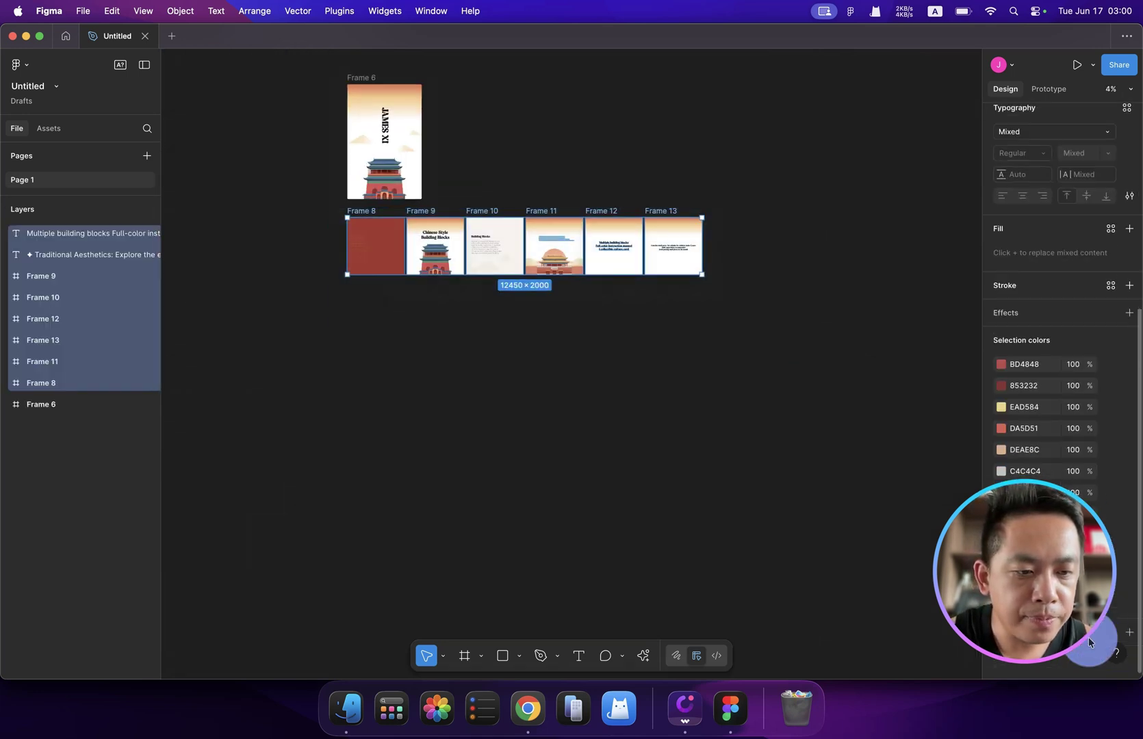
{"action": "left_click", "coordinate": [496, 395]}
{"action": "scroll", "coordinate": [496, 396], "scroll_direction": "up", "scroll_amount": 5}
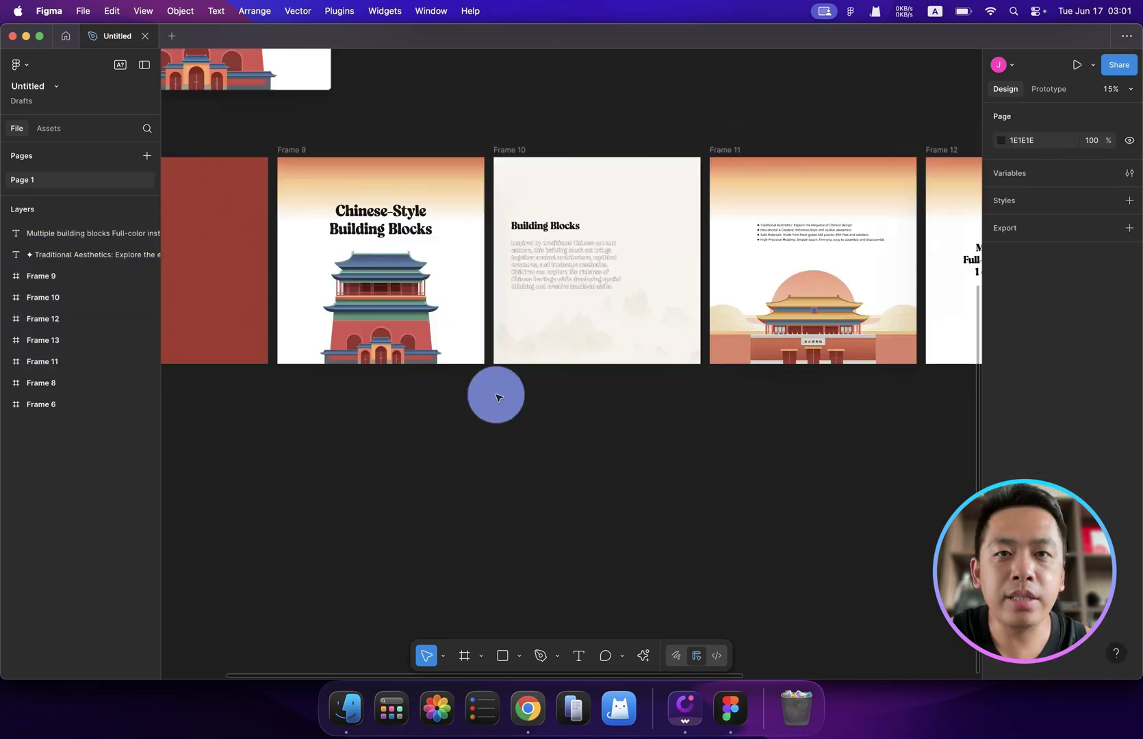
{"action": "scroll", "coordinate": [498, 397], "scroll_direction": "down", "scroll_amount": 3}
{"action": "scroll", "coordinate": [497, 396], "scroll_direction": "up", "scroll_amount": 5}
{"action": "scroll", "coordinate": [495, 393], "scroll_direction": "left", "scroll_amount": 4}
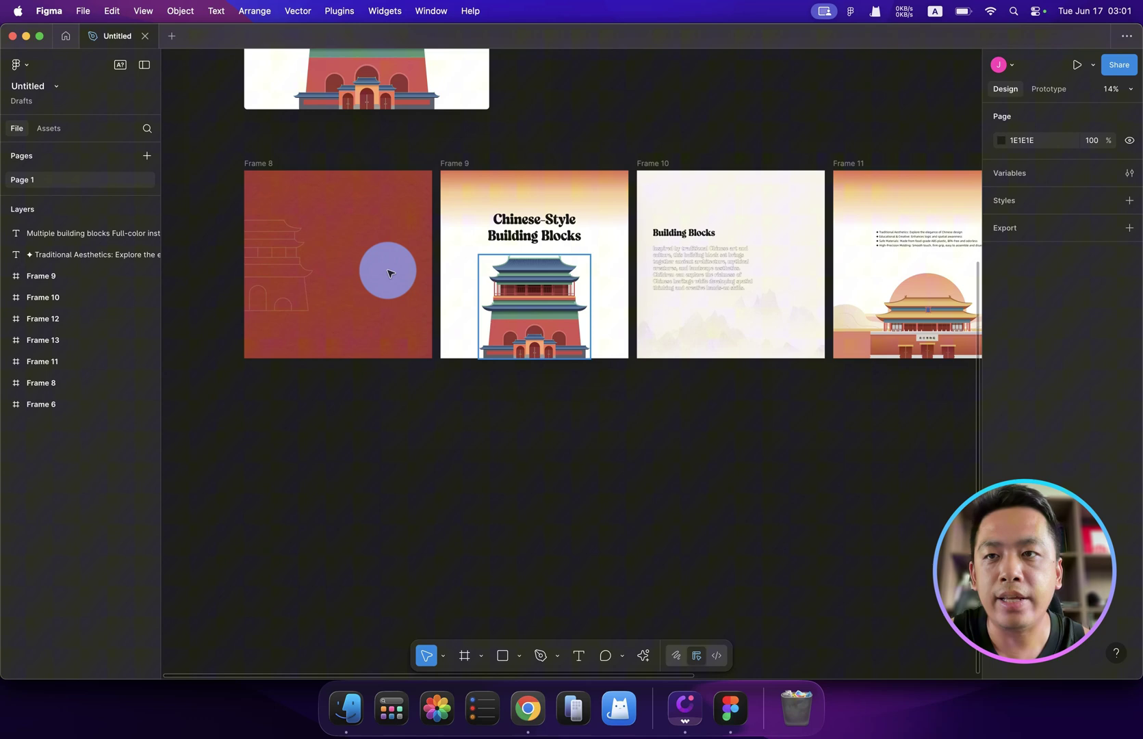
Step: In Upload & Design, place and shrink the Chinese-Style Building Blocks image onto the front face
{"action": "left_click", "coordinate": [26, 36]}
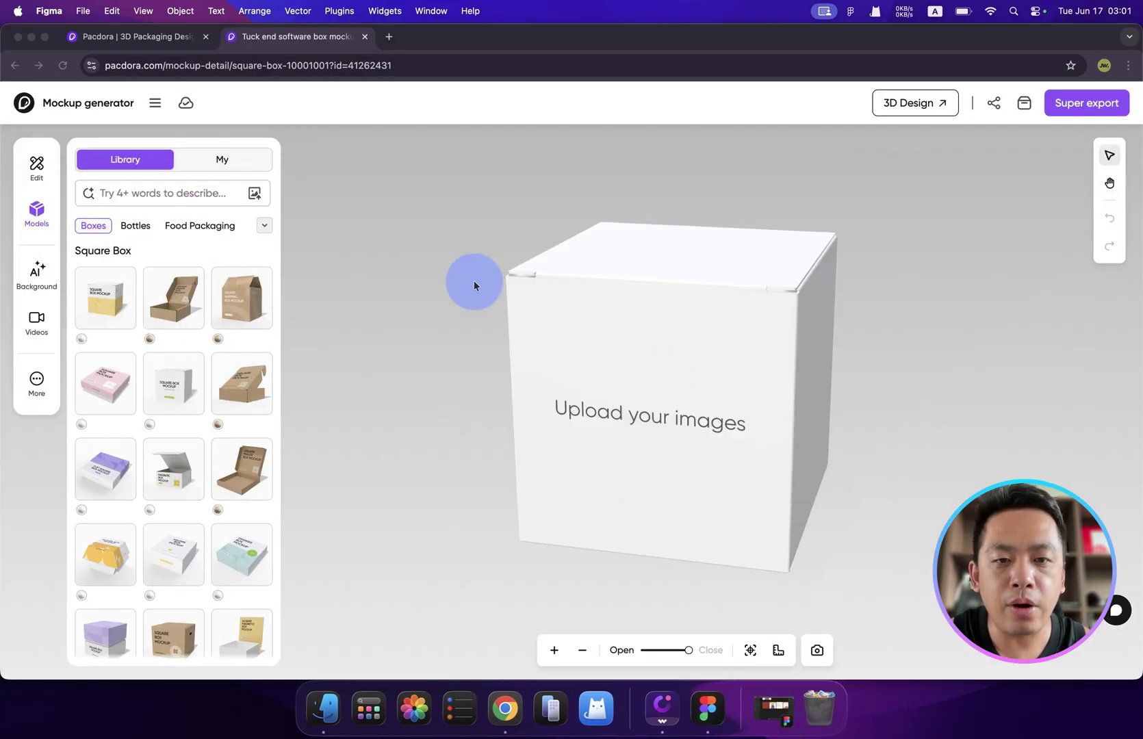
{"action": "left_click", "coordinate": [666, 384]}
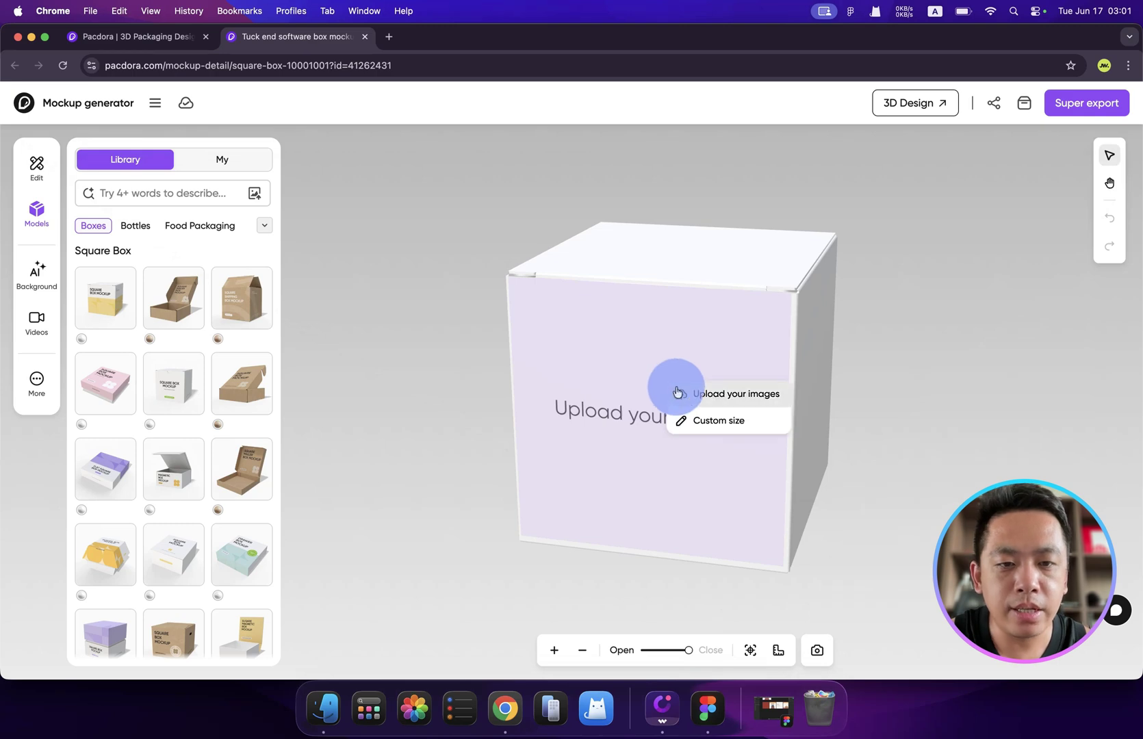
{"action": "left_click", "coordinate": [711, 396]}
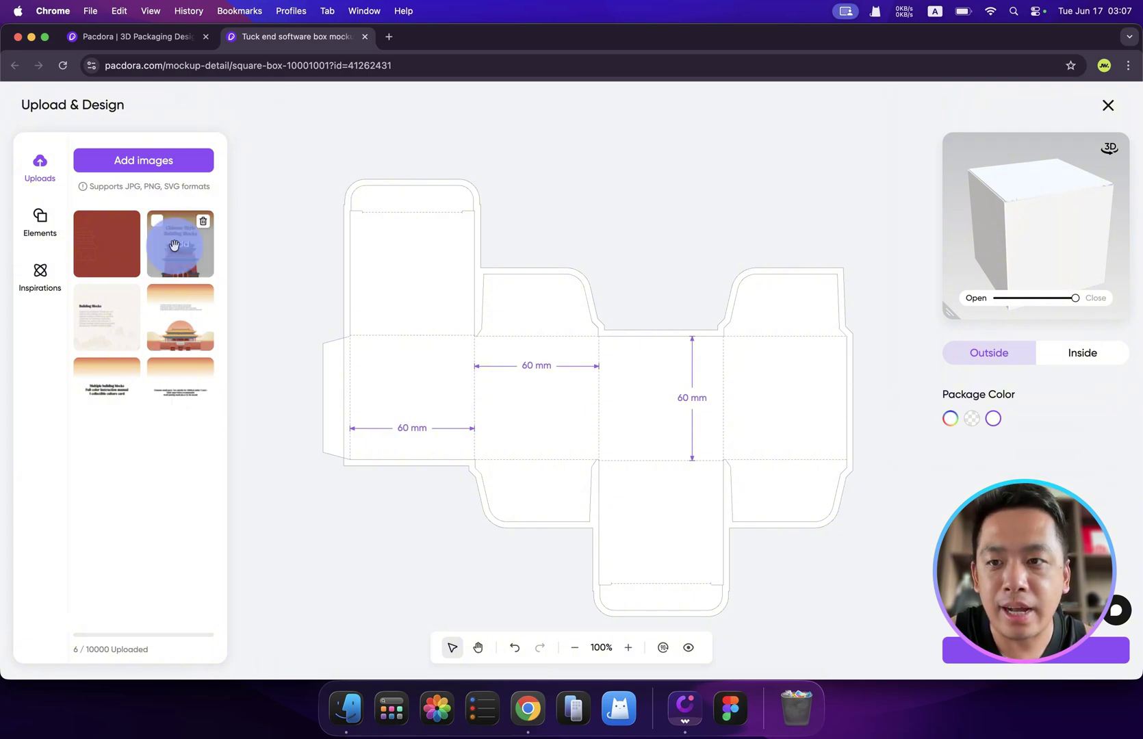
{"action": "left_click_drag", "start_coordinate": [180, 252], "coordinate": [521, 387]}
{"action": "left_click_drag", "start_coordinate": [319, 185], "coordinate": [467, 334]}
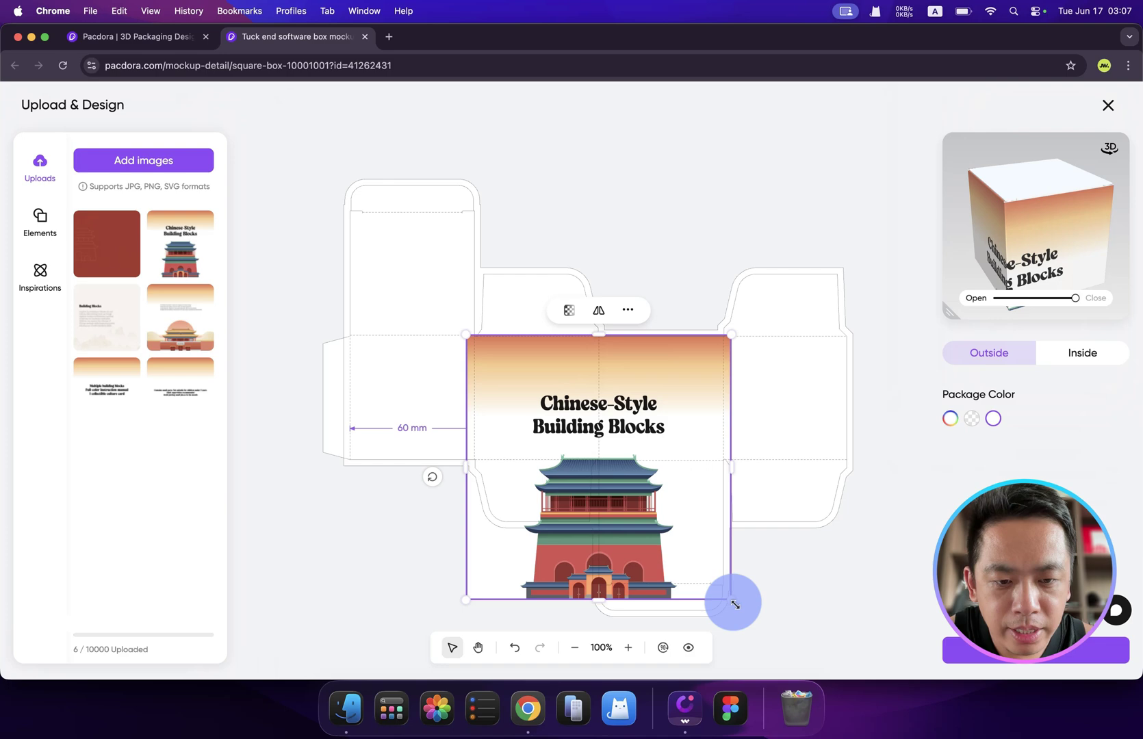
{"action": "left_click_drag", "start_coordinate": [729, 598], "coordinate": [716, 439]}
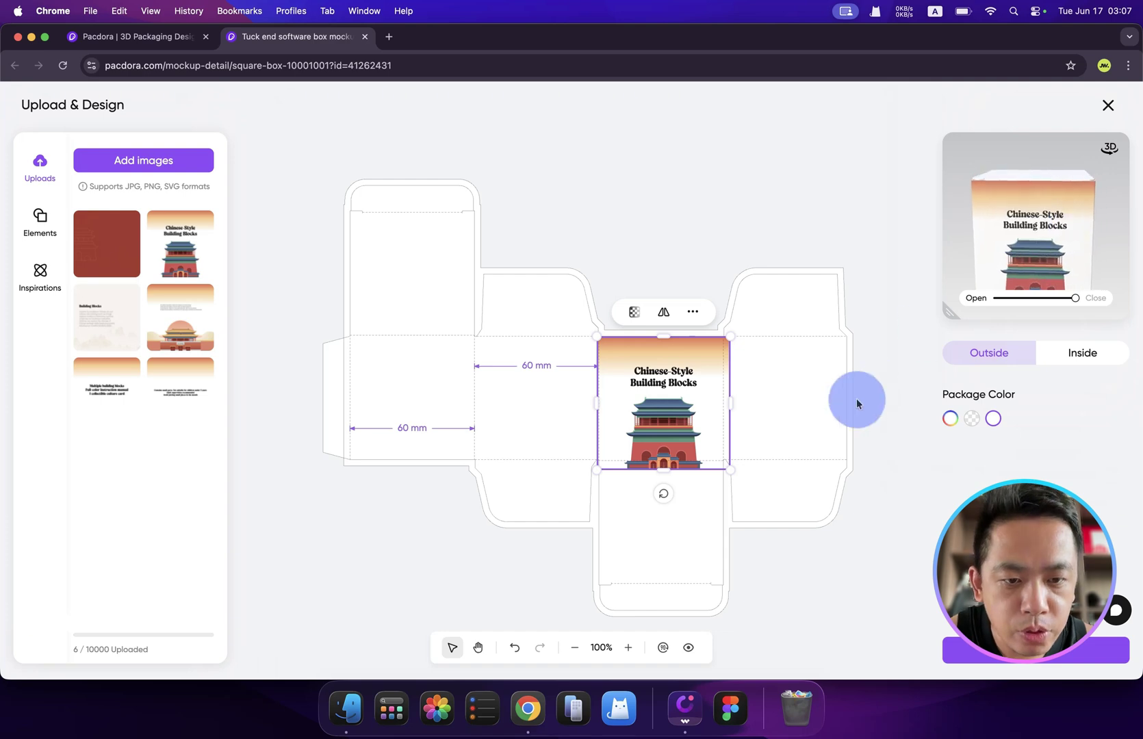
{"action": "left_click", "coordinate": [748, 460]}
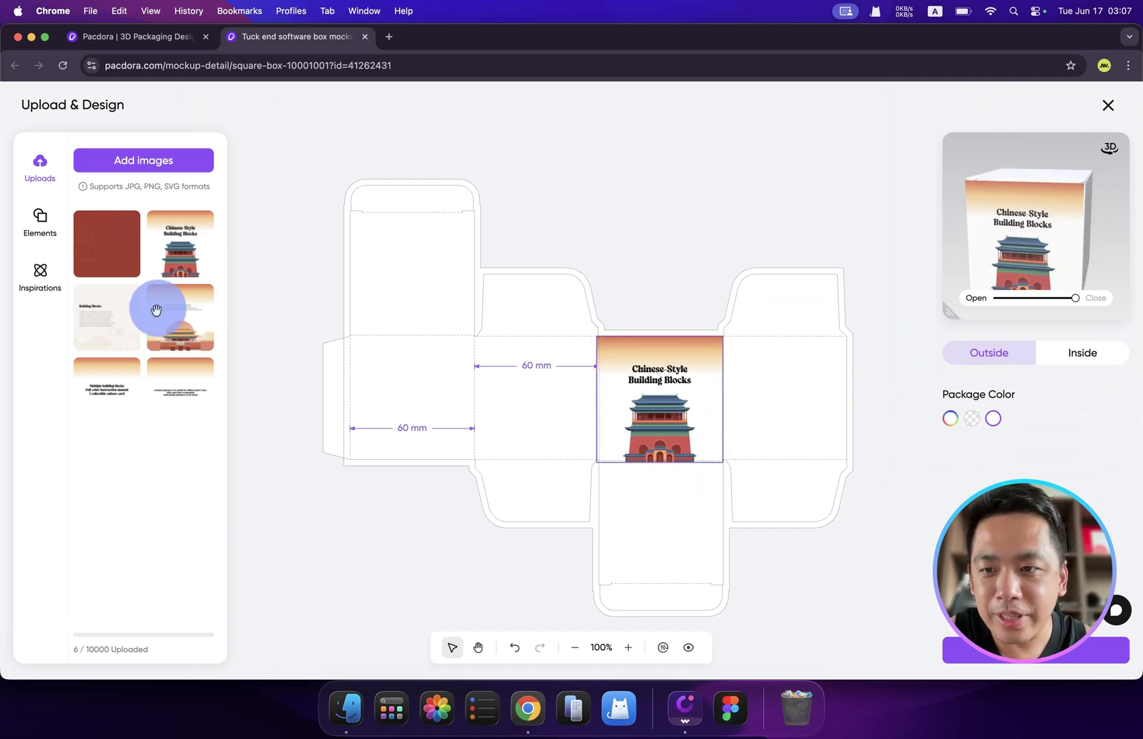
Step: Add the red pattern image and fit the Building Blocks text panel onto the right face
{"action": "left_click", "coordinate": [113, 257]}
{"action": "left_click_drag", "start_coordinate": [1011, 241], "coordinate": [1000, 217]}
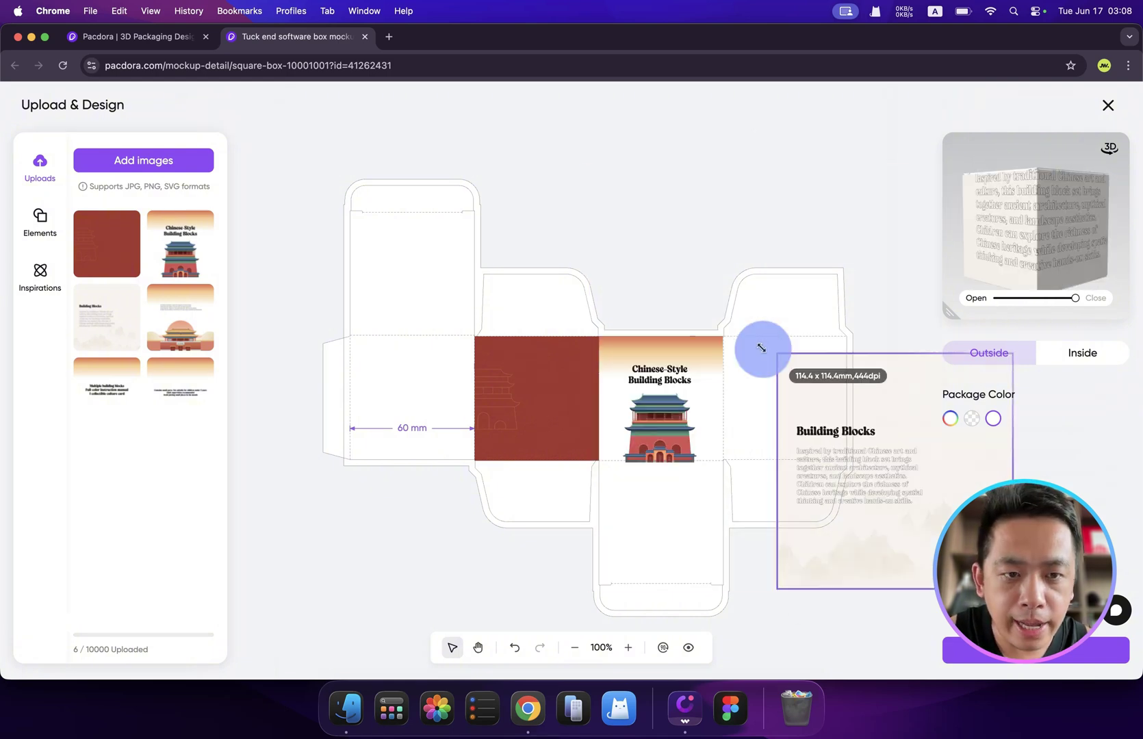
{"action": "mouse_move", "coordinate": [761, 347]}
{"action": "left_mouse_down"}
{"action": "mouse_move", "coordinate": [781, 365]}
{"action": "mouse_move", "coordinate": [750, 357]}
{"action": "left_mouse_up"}
{"action": "left_click", "coordinate": [726, 248]}
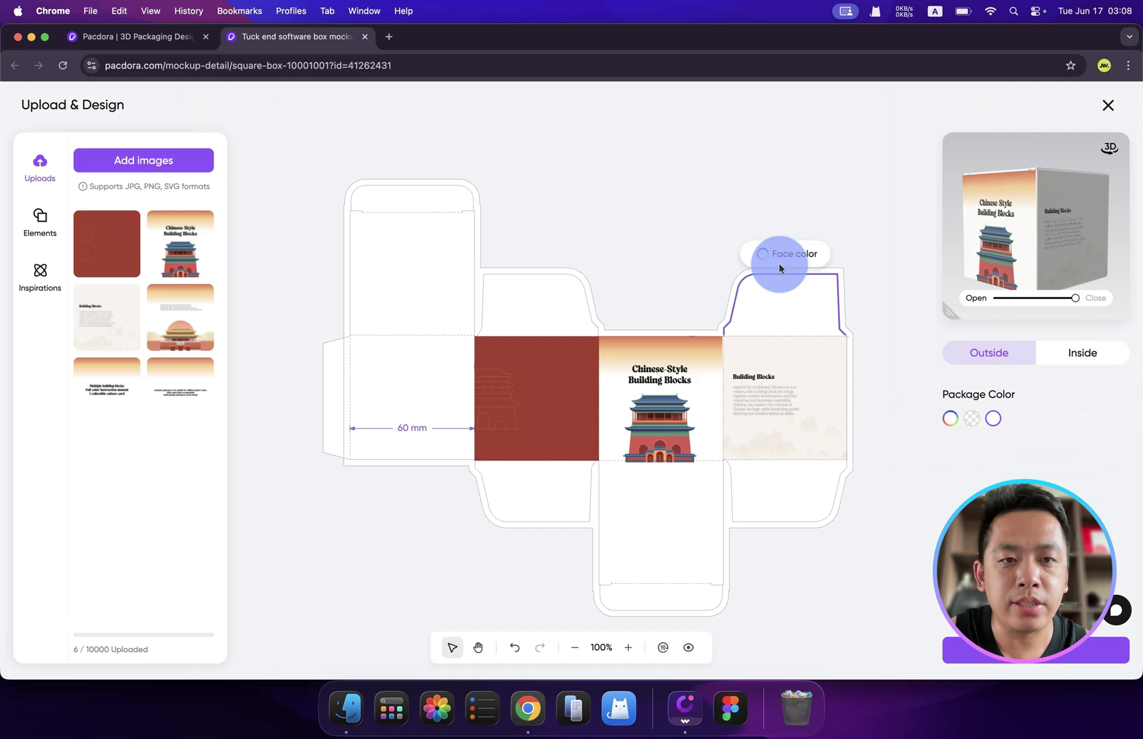
Step: Colour the right top flap dark brown and fit the Multiple building blocks image to its panel
{"action": "left_click", "coordinate": [789, 261]}
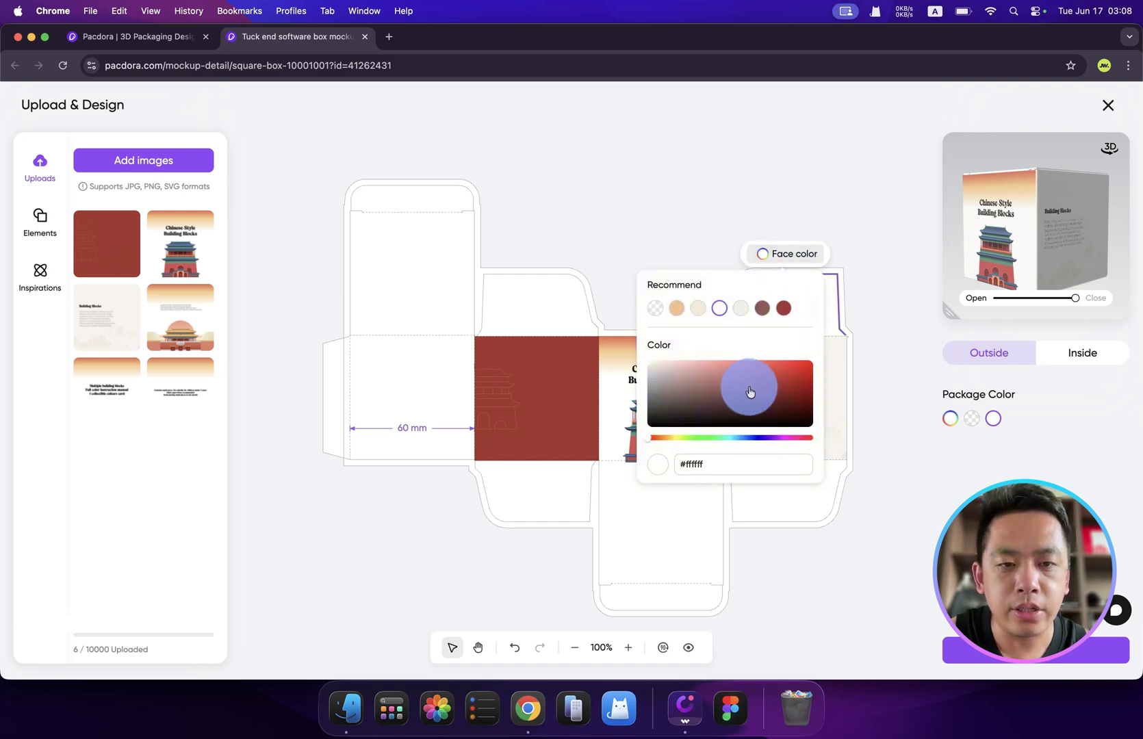
{"action": "left_click", "coordinate": [857, 316]}
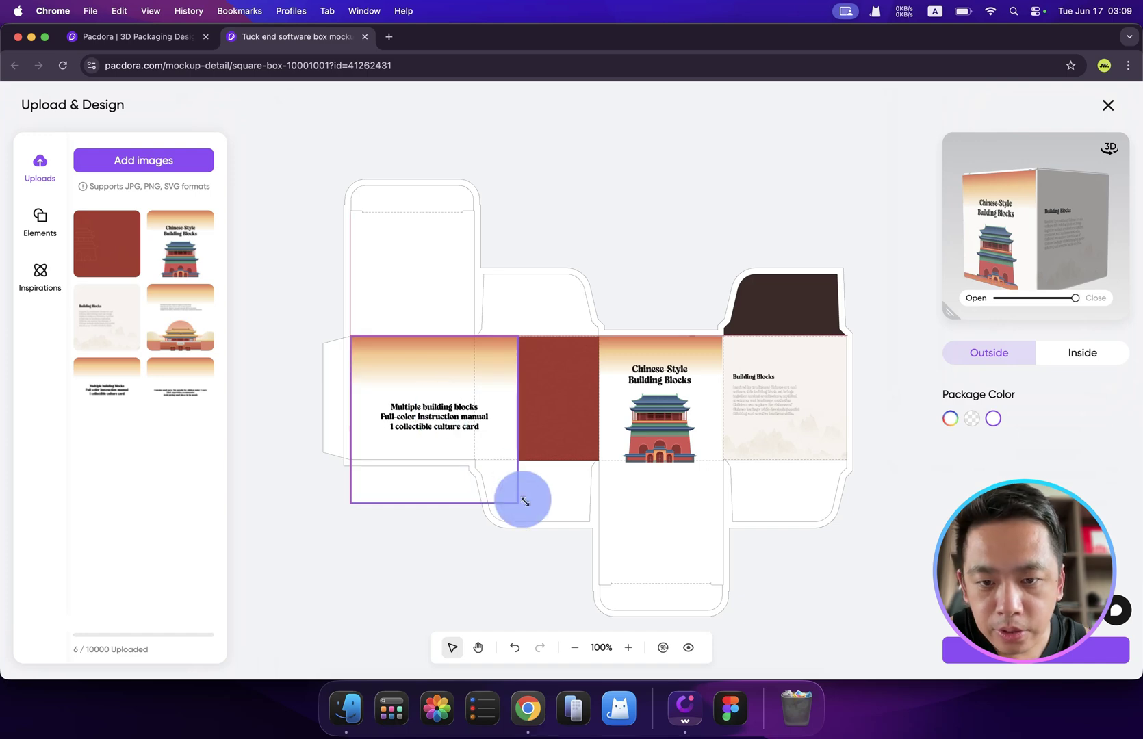
{"action": "left_click_drag", "start_coordinate": [525, 502], "coordinate": [485, 448]}
{"action": "left_click_drag", "start_coordinate": [1095, 239], "coordinate": [992, 206]}
Step: Add the palace artwork above the left face and drop the small-parts warning onto the bottom flap
{"action": "left_click", "coordinate": [538, 212]}
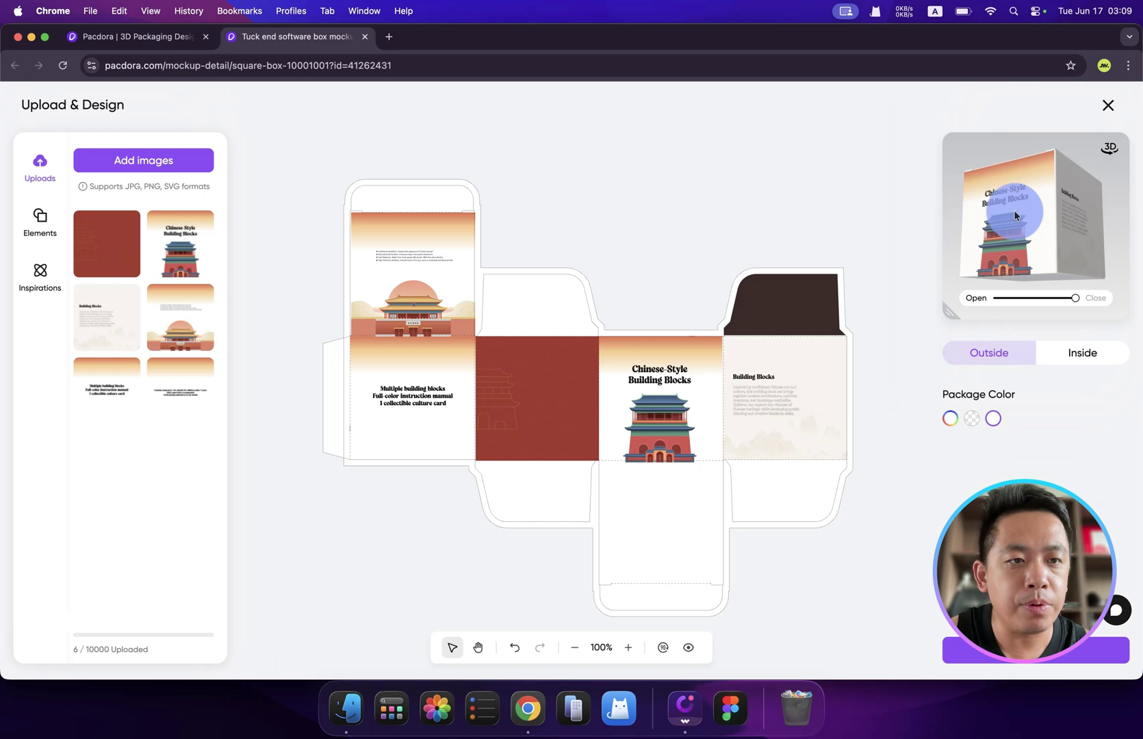
{"action": "left_click_drag", "start_coordinate": [1086, 235], "coordinate": [993, 226]}
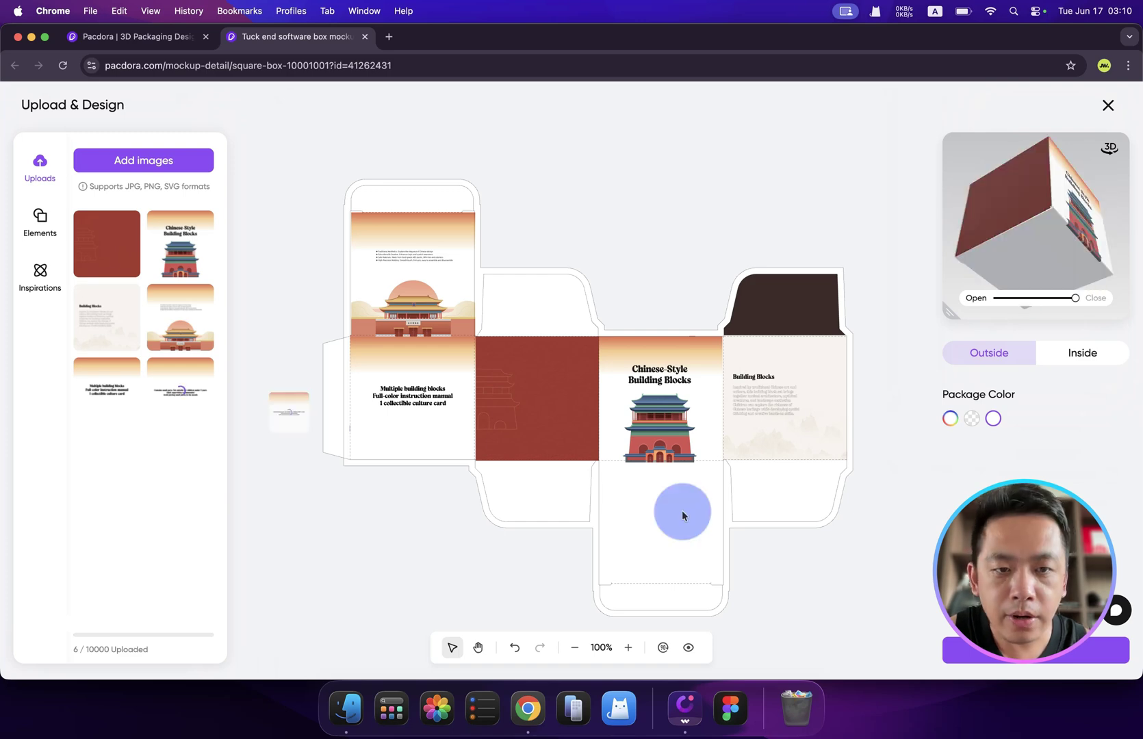
{"action": "left_click_drag", "start_coordinate": [662, 519], "coordinate": [651, 487]}
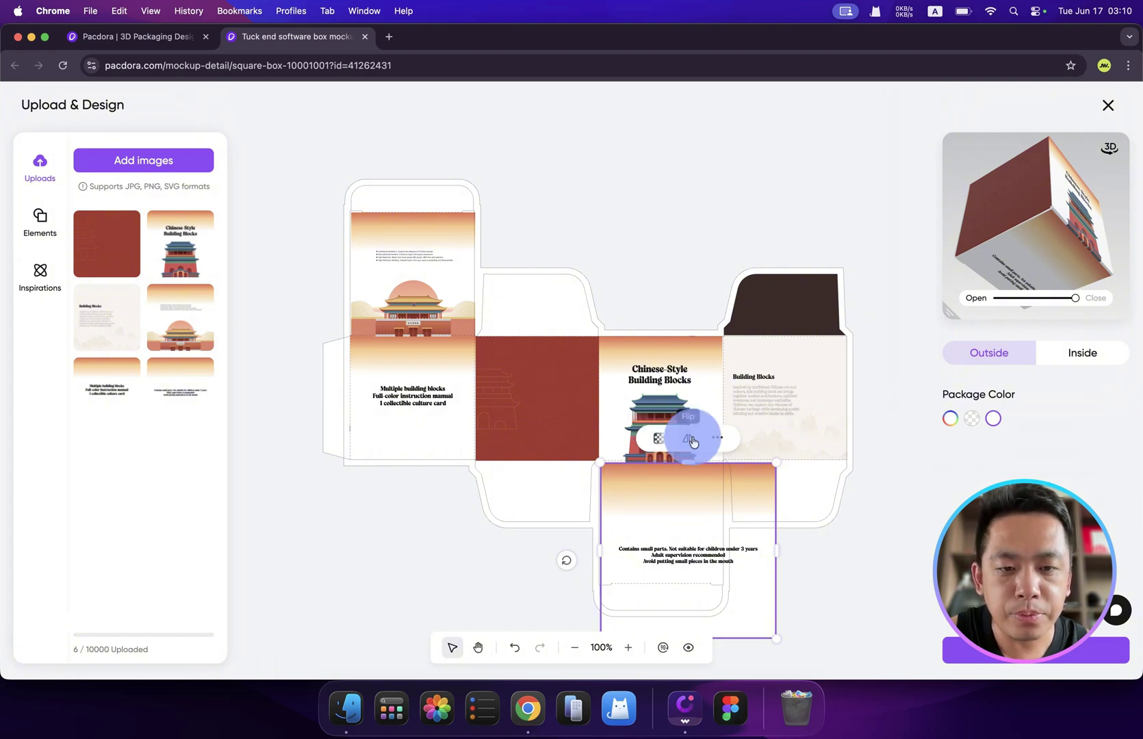
Step: Flip the bottom-flap warning artwork vertically and check it in the 3D preview
{"action": "left_click", "coordinate": [690, 440]}
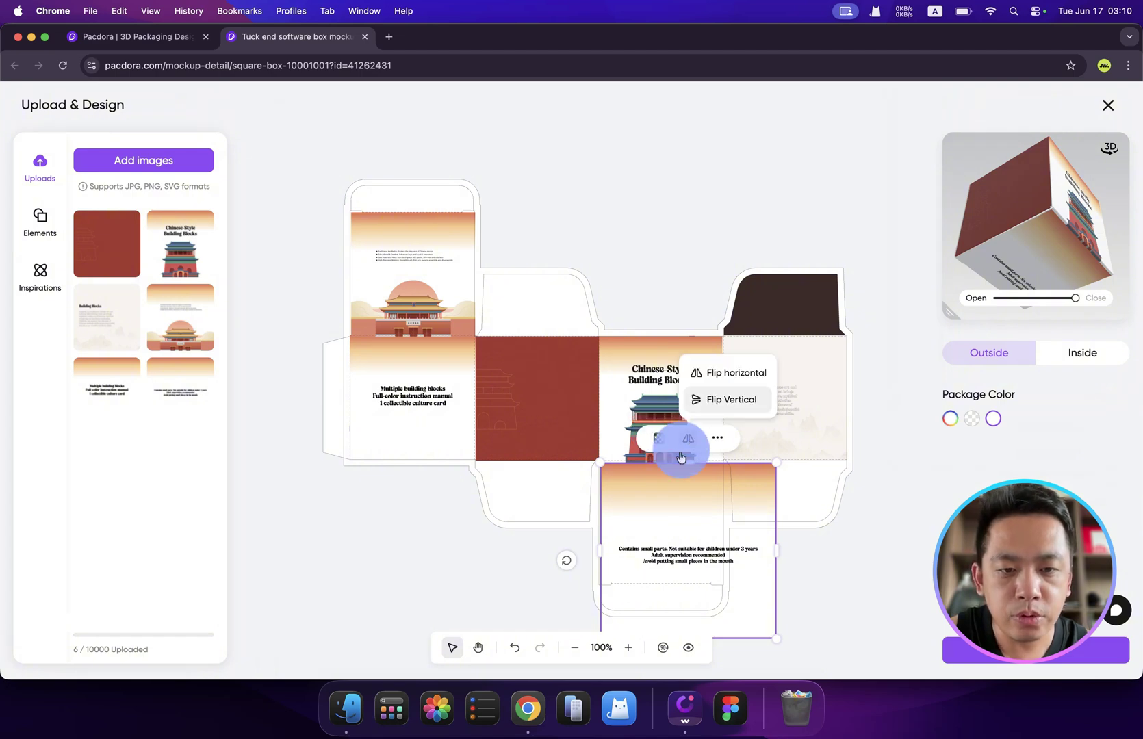
{"action": "left_click", "coordinate": [710, 404]}
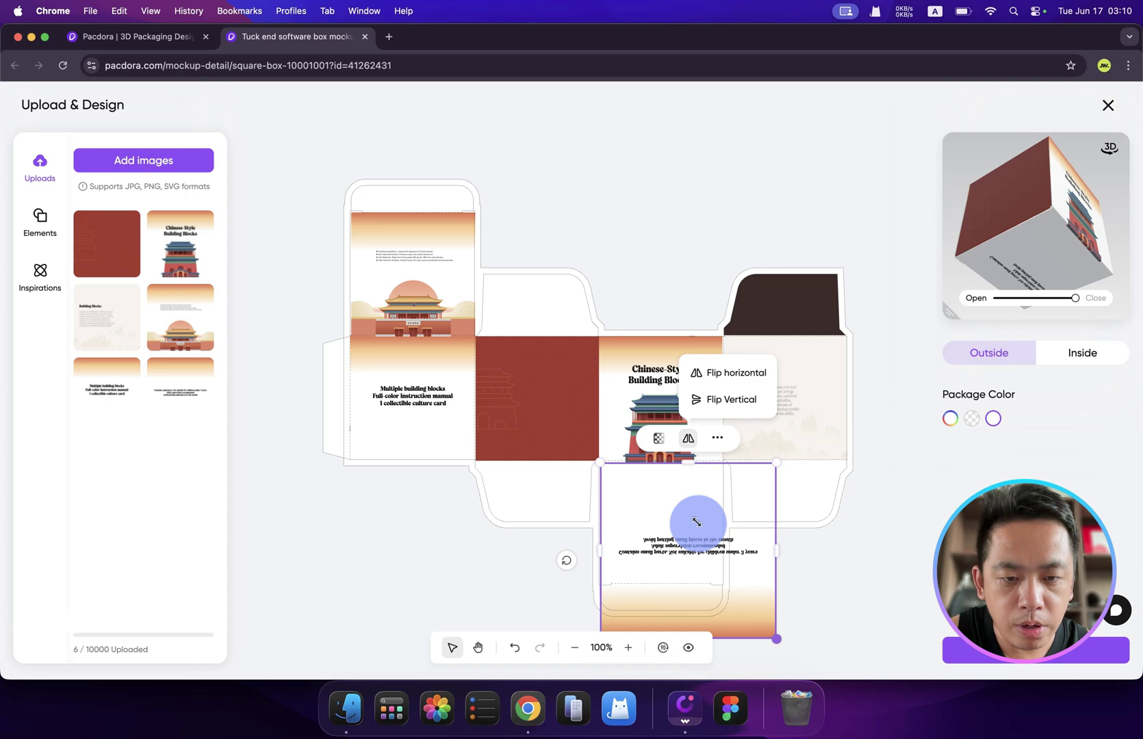
{"action": "left_click_drag", "start_coordinate": [1034, 237], "coordinate": [927, 377]}
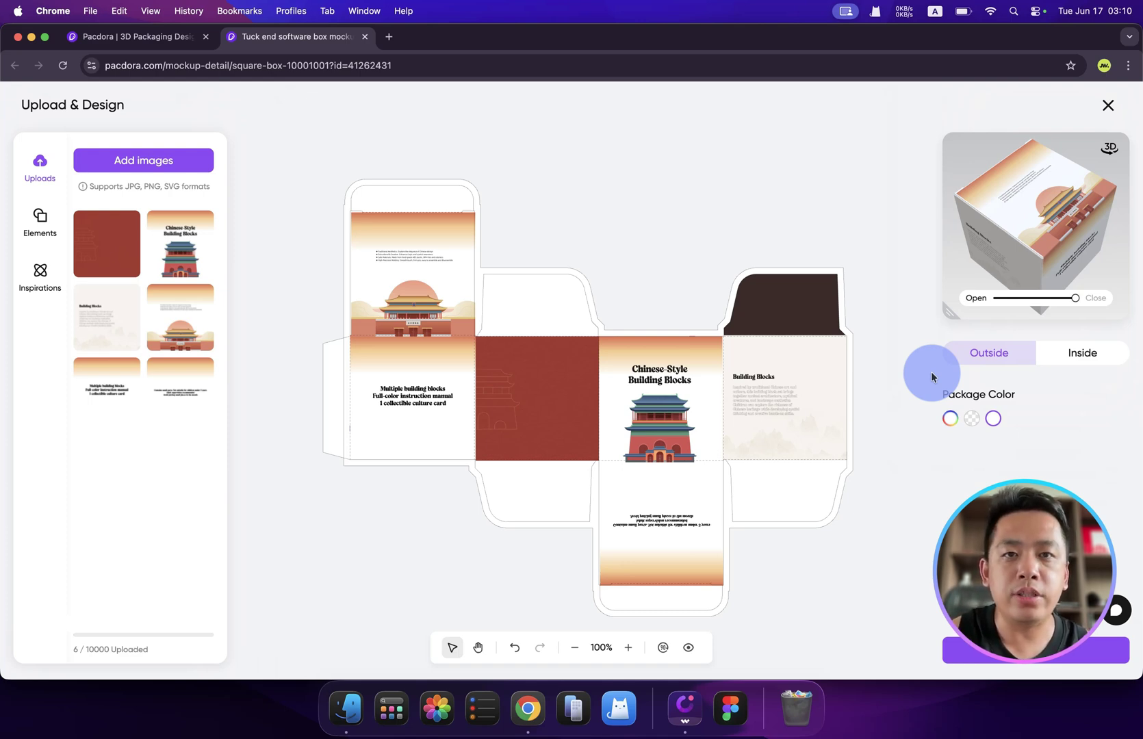
Step: On the box's inside, give the centre, left and right side faces grey face colours
{"action": "left_click", "coordinate": [1074, 366]}
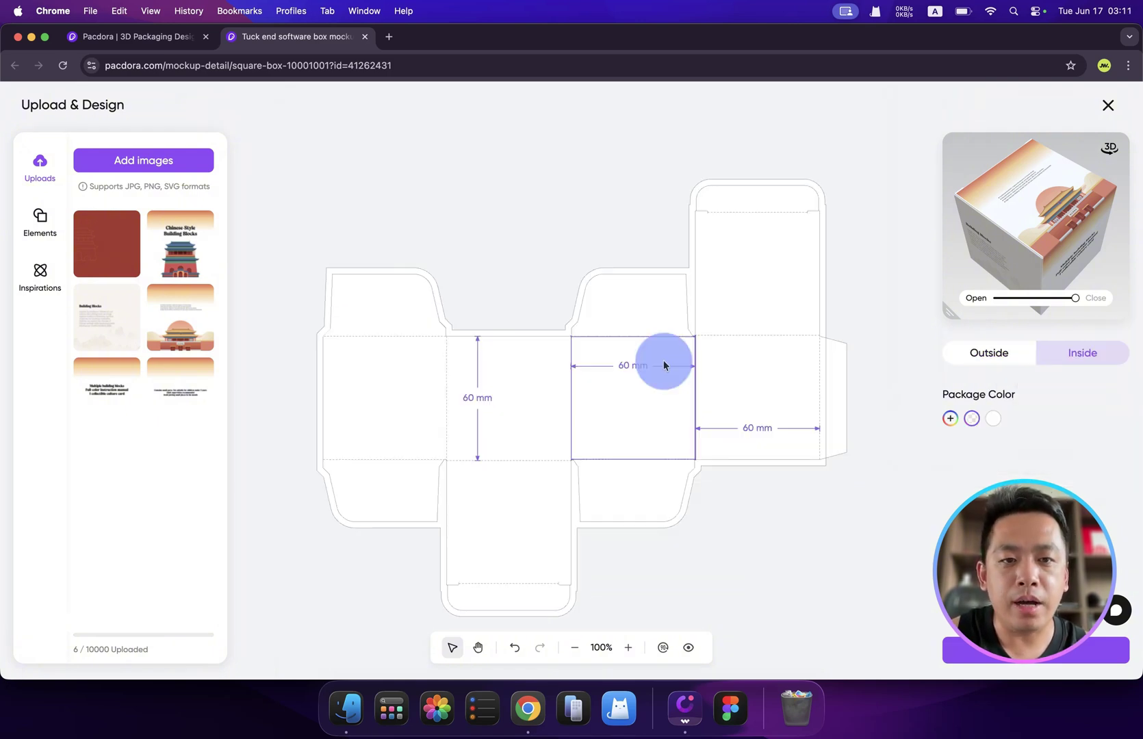
{"action": "left_click", "coordinate": [610, 361]}
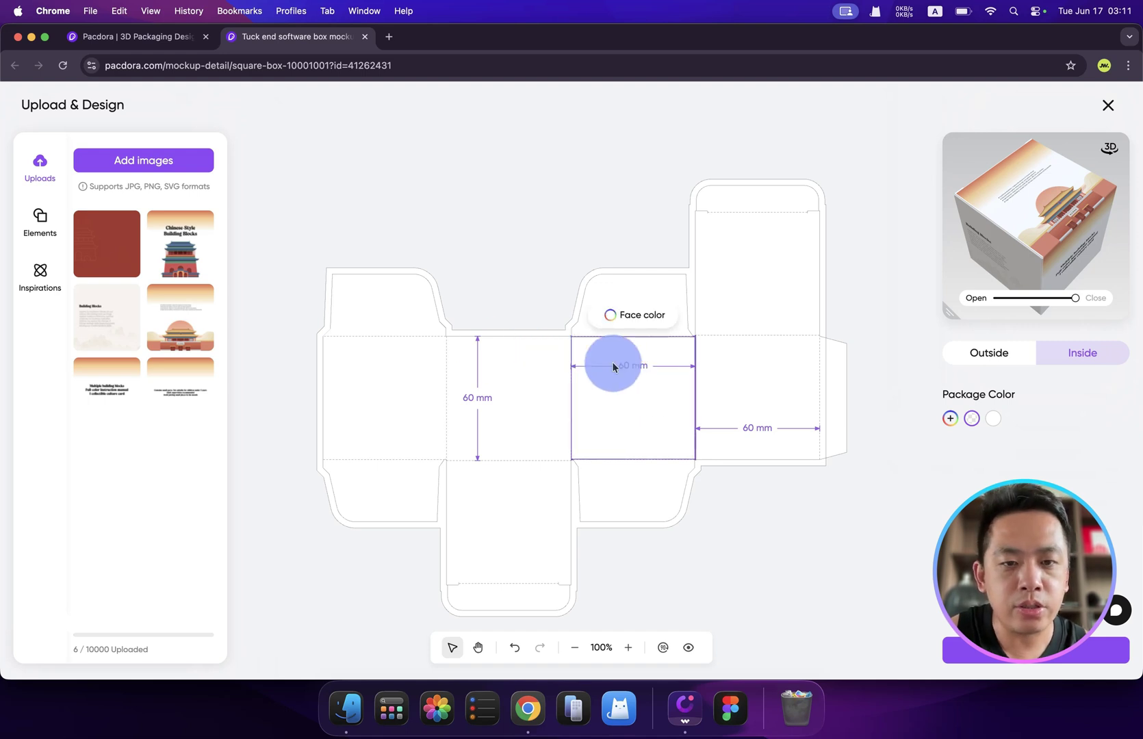
{"action": "left_click", "coordinate": [500, 376]}
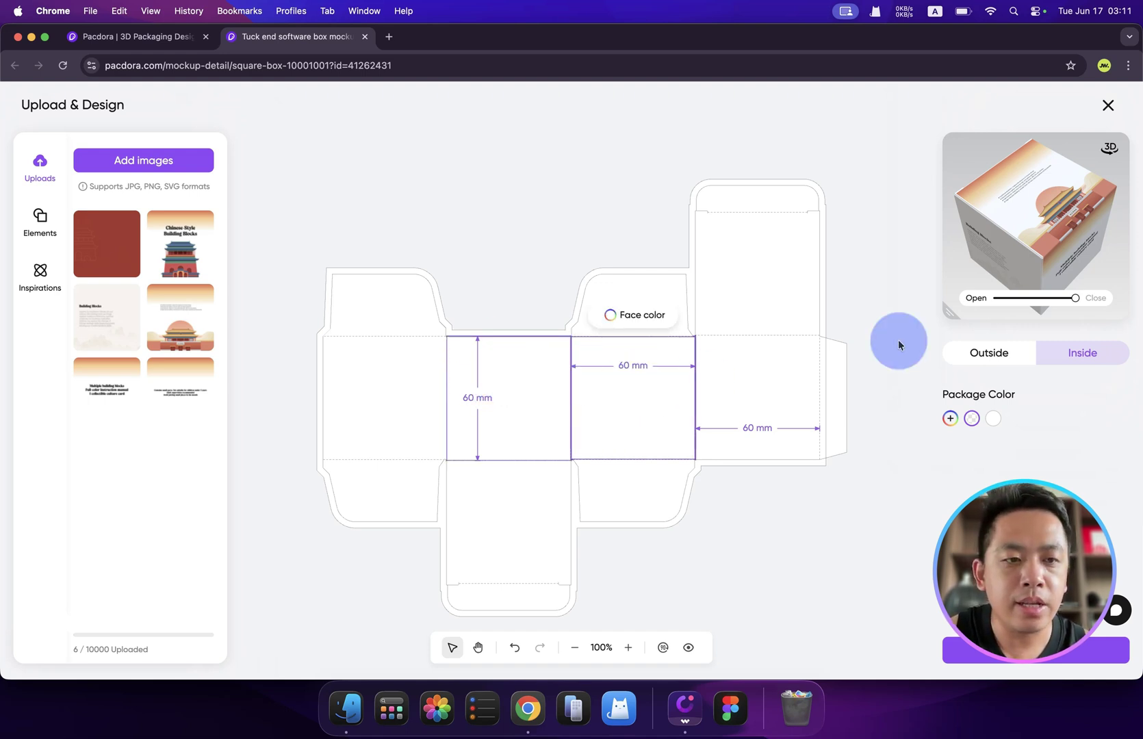
{"action": "left_click", "coordinate": [760, 384]}
{"action": "left_click", "coordinate": [623, 430]}
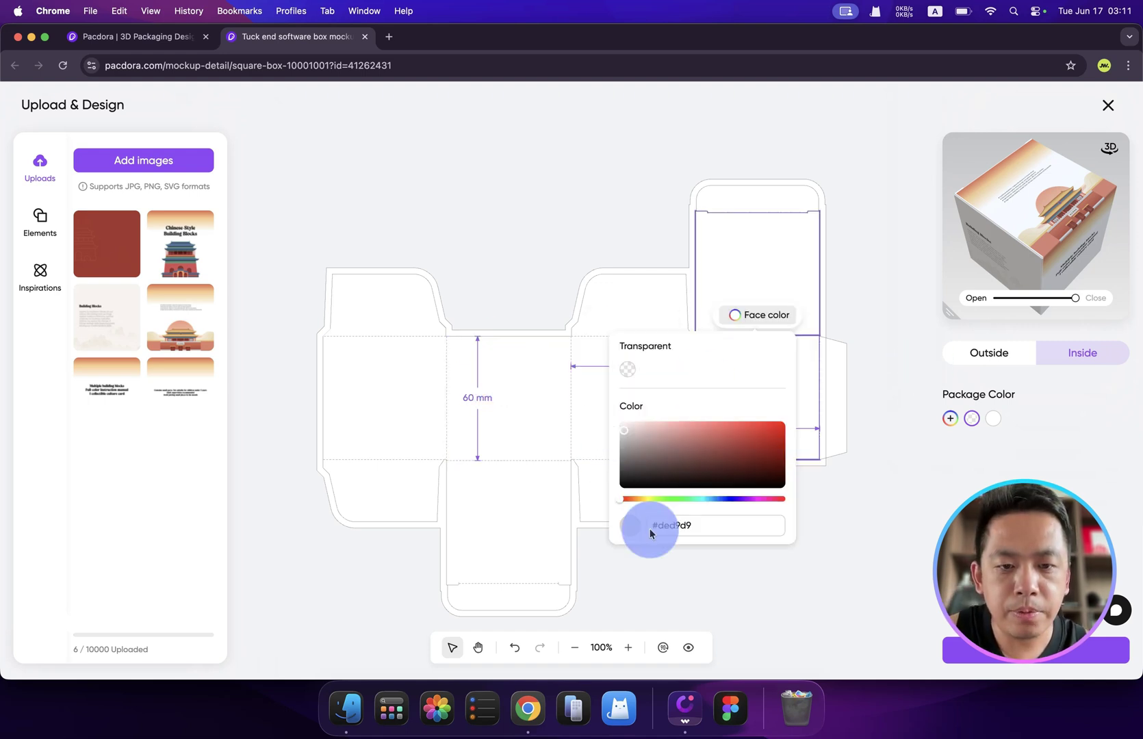
{"action": "left_click", "coordinate": [721, 562]}
Step: Place the red pattern image on the inside bottom face and resize it to fit
{"action": "left_click", "coordinate": [487, 552]}
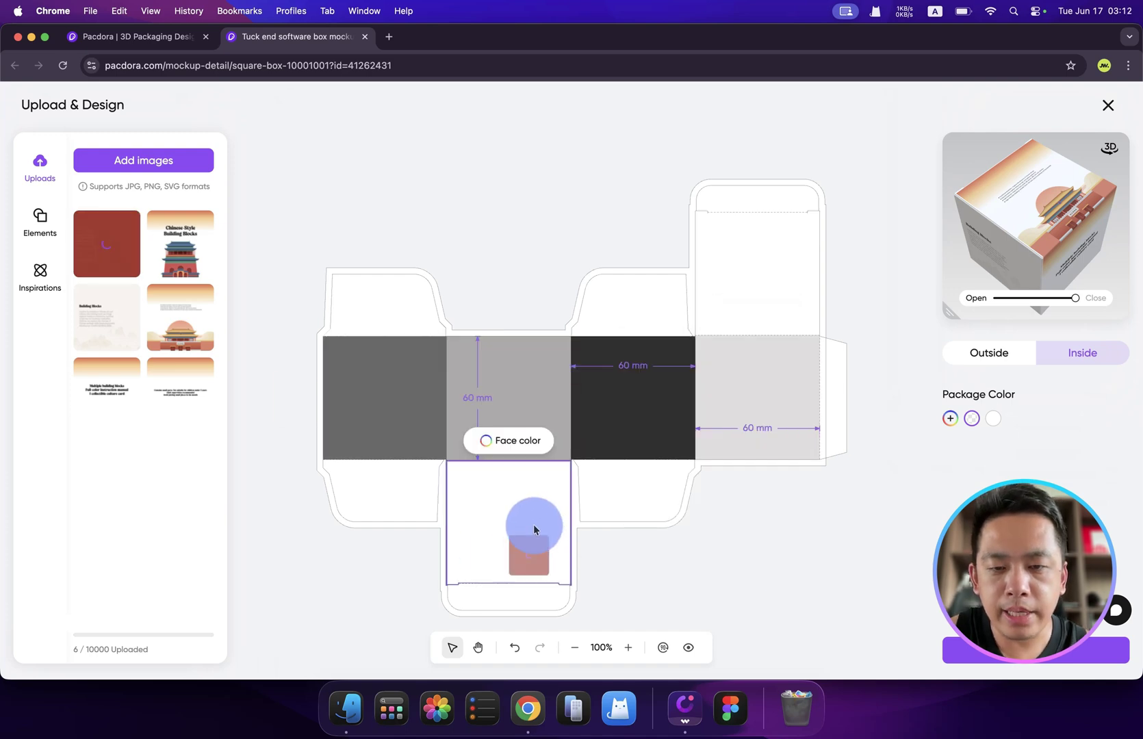
{"action": "left_click_drag", "start_coordinate": [534, 528], "coordinate": [506, 514]}
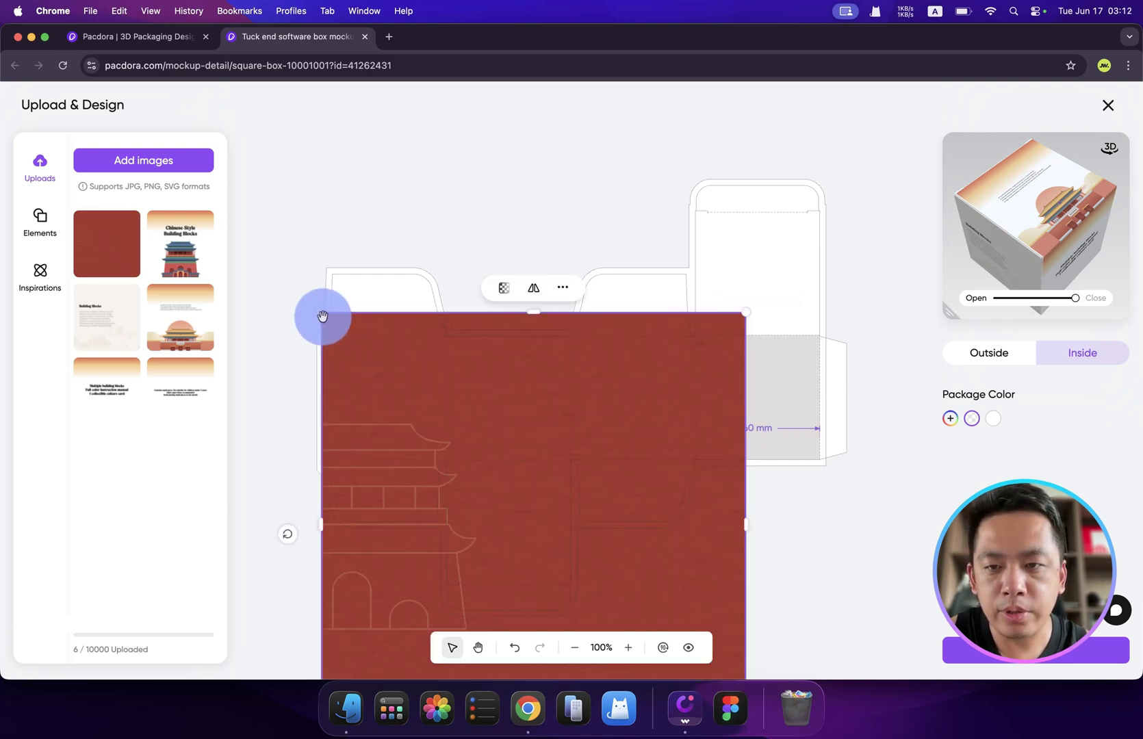
{"action": "left_click_drag", "start_coordinate": [317, 312], "coordinate": [606, 574]}
{"action": "left_click", "coordinate": [993, 253]}
{"action": "left_click_drag", "start_coordinate": [993, 255], "coordinate": [1034, 244]}
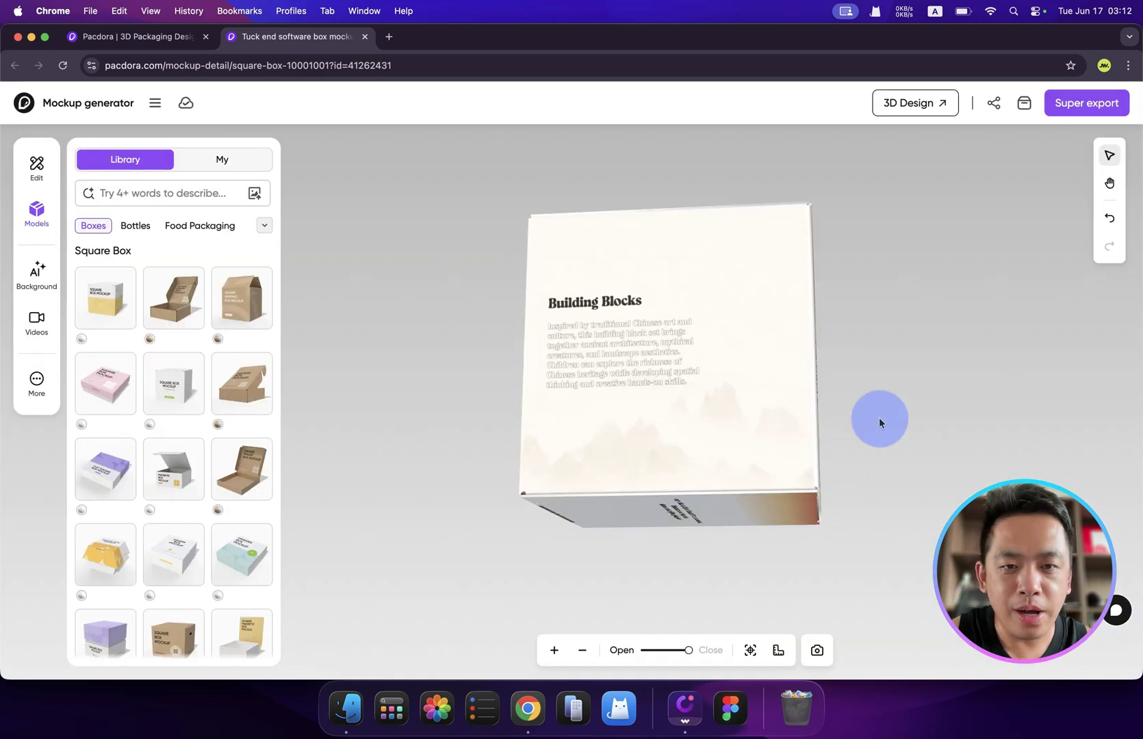
Step: Try the peach gradient, then set the background to the pale mint-to-pink 135° gradient
{"action": "left_click_drag", "start_coordinate": [881, 422], "coordinate": [392, 336]}
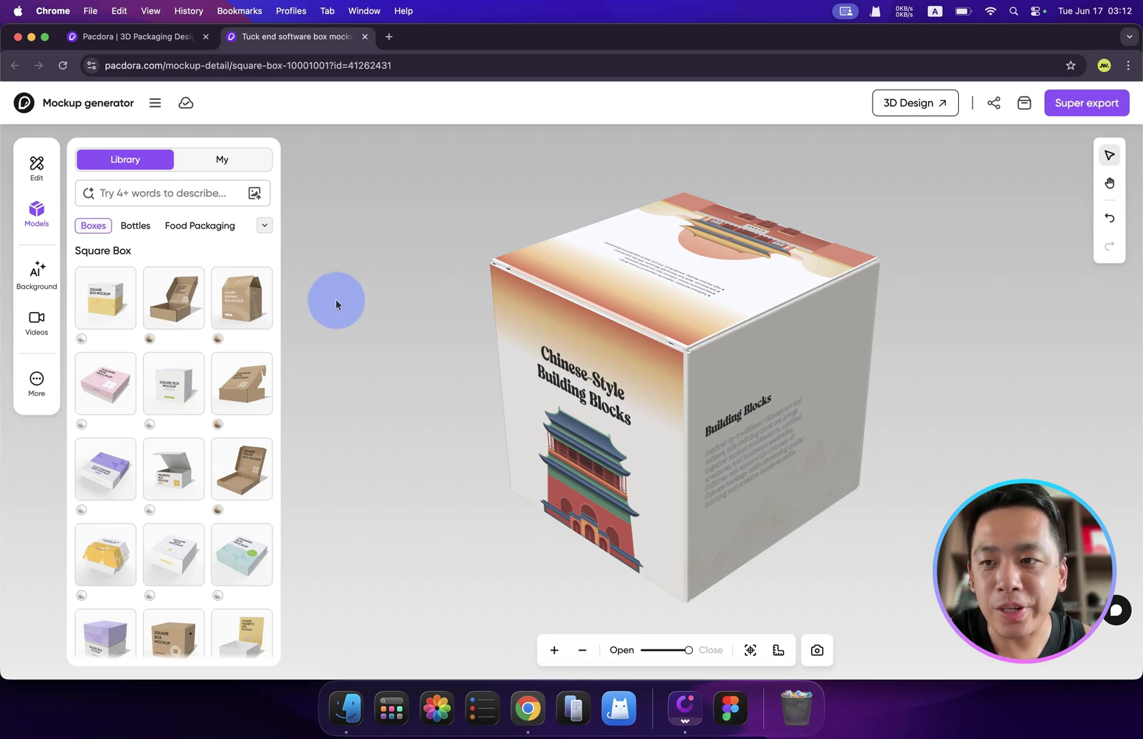
{"action": "left_click", "coordinate": [34, 281]}
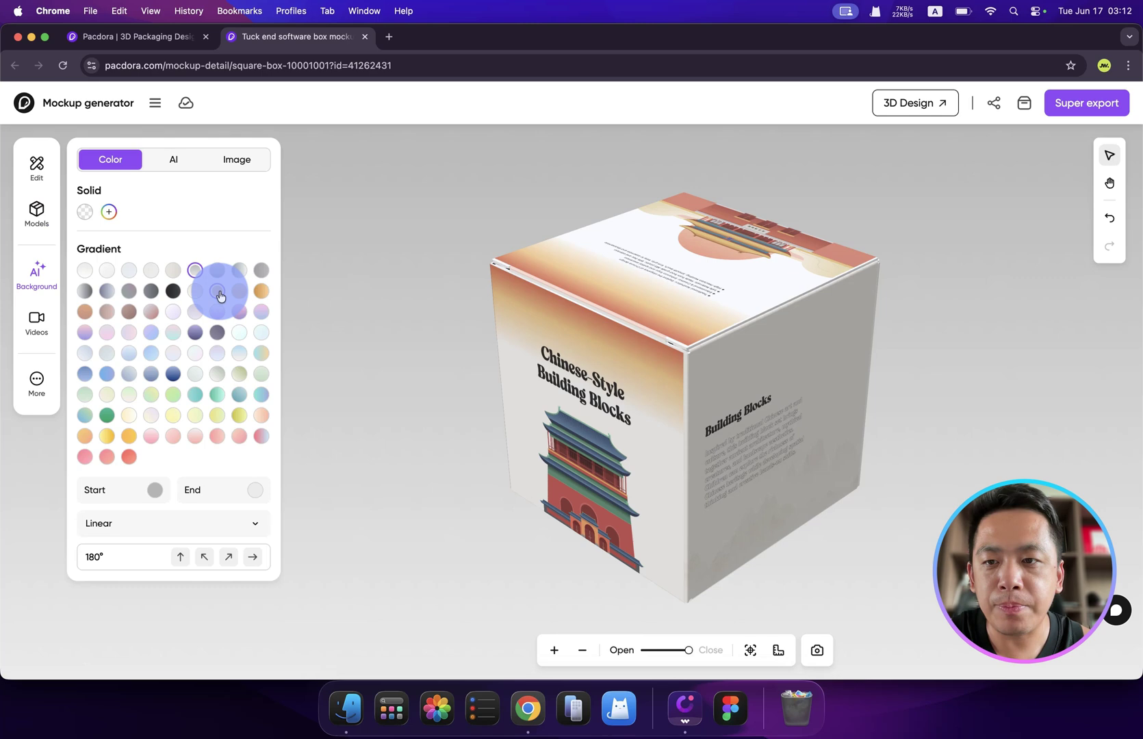
{"action": "left_click", "coordinate": [220, 296]}
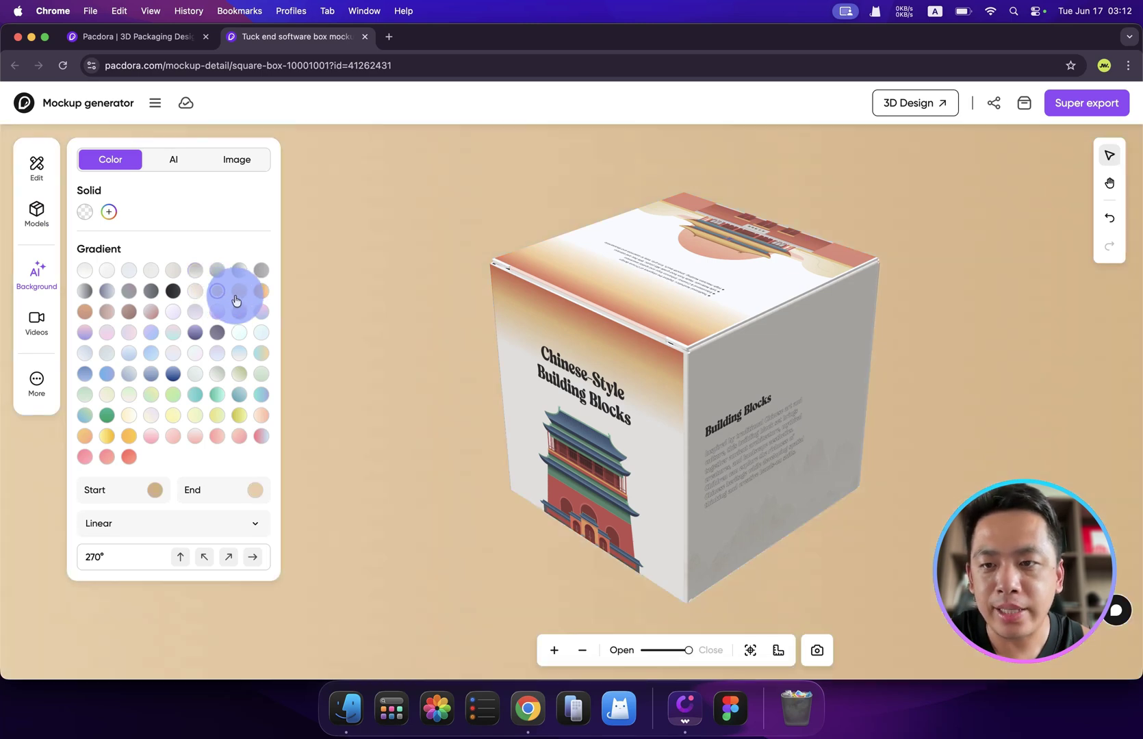
{"action": "left_click", "coordinate": [195, 354]}
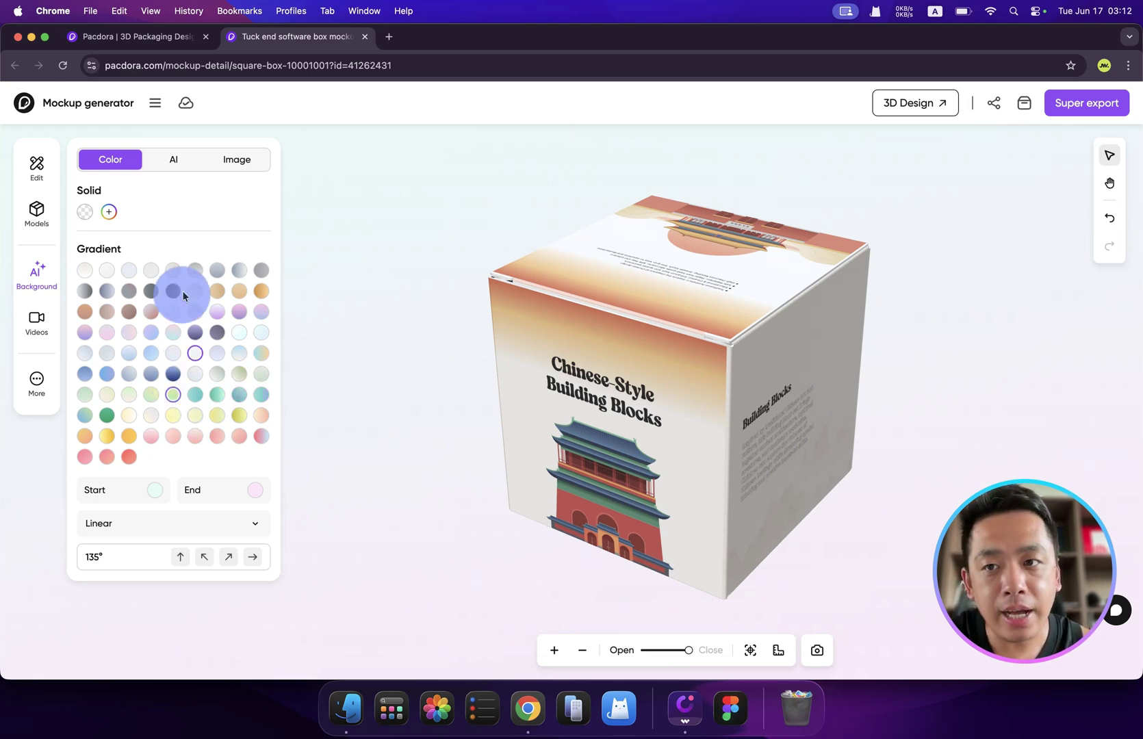
Step: Launch Create AI Background with the decorated box and pick a Display-style table backdrop
{"action": "left_click", "coordinate": [179, 161]}
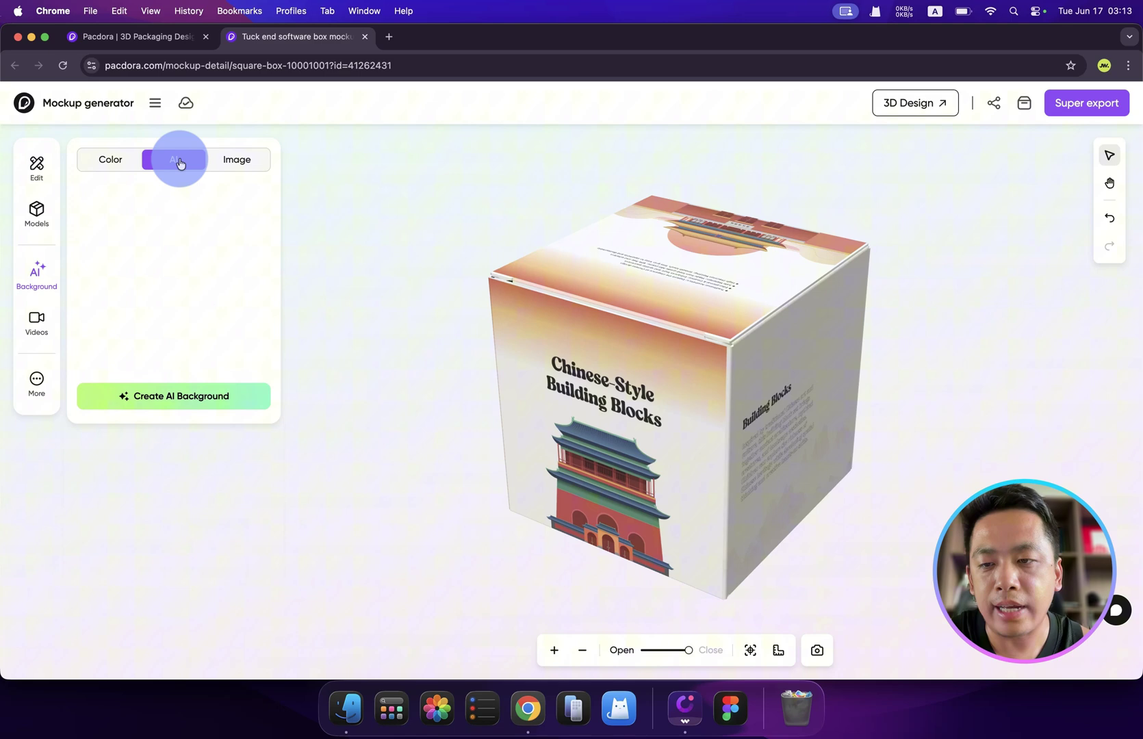
{"action": "left_click", "coordinate": [167, 406]}
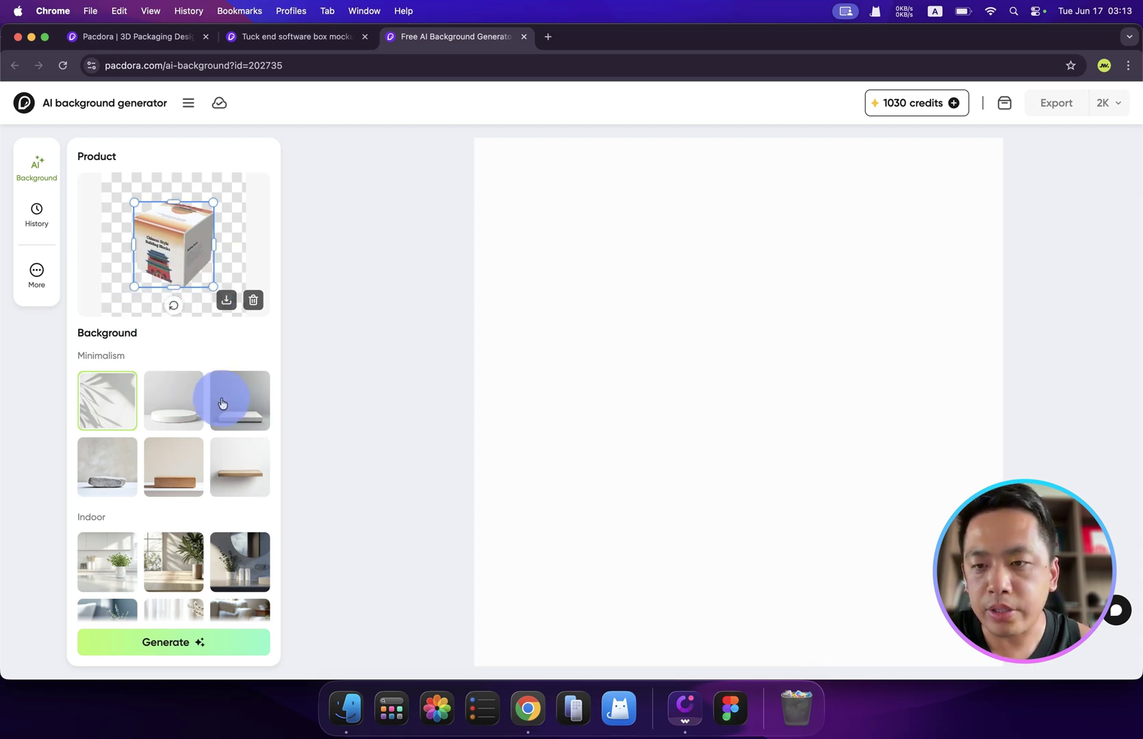
{"action": "left_click", "coordinate": [178, 403]}
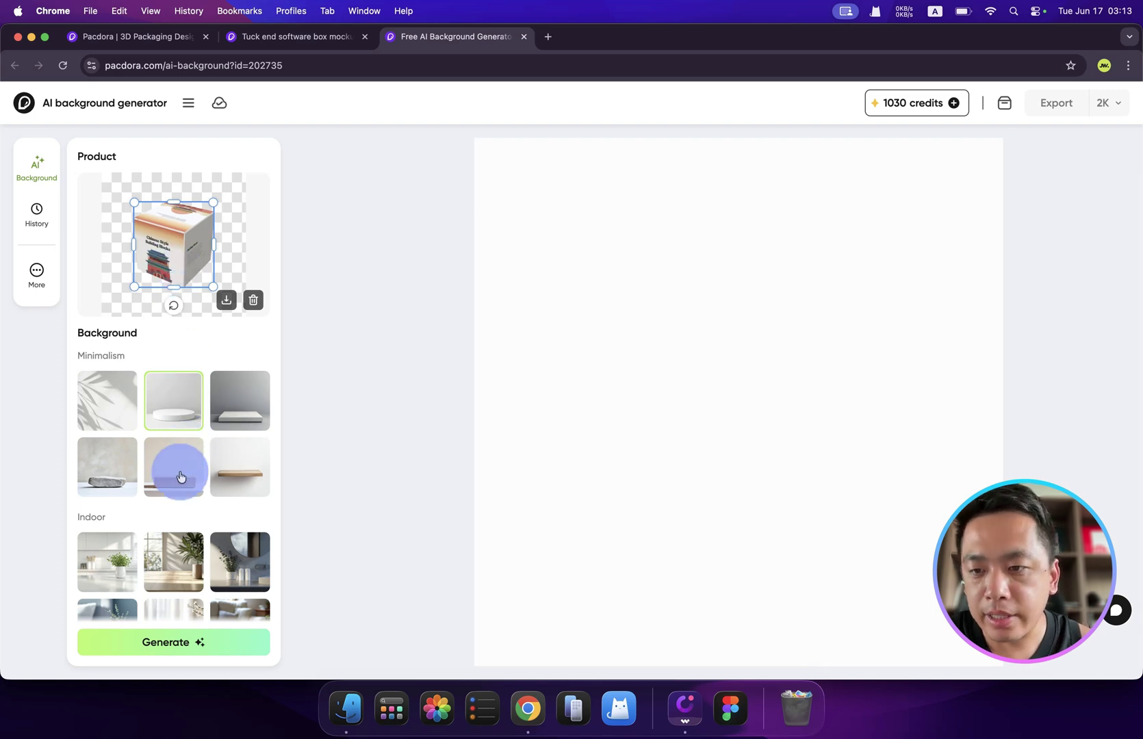
{"action": "scroll", "coordinate": [180, 476], "scroll_direction": "down", "scroll_amount": 3}
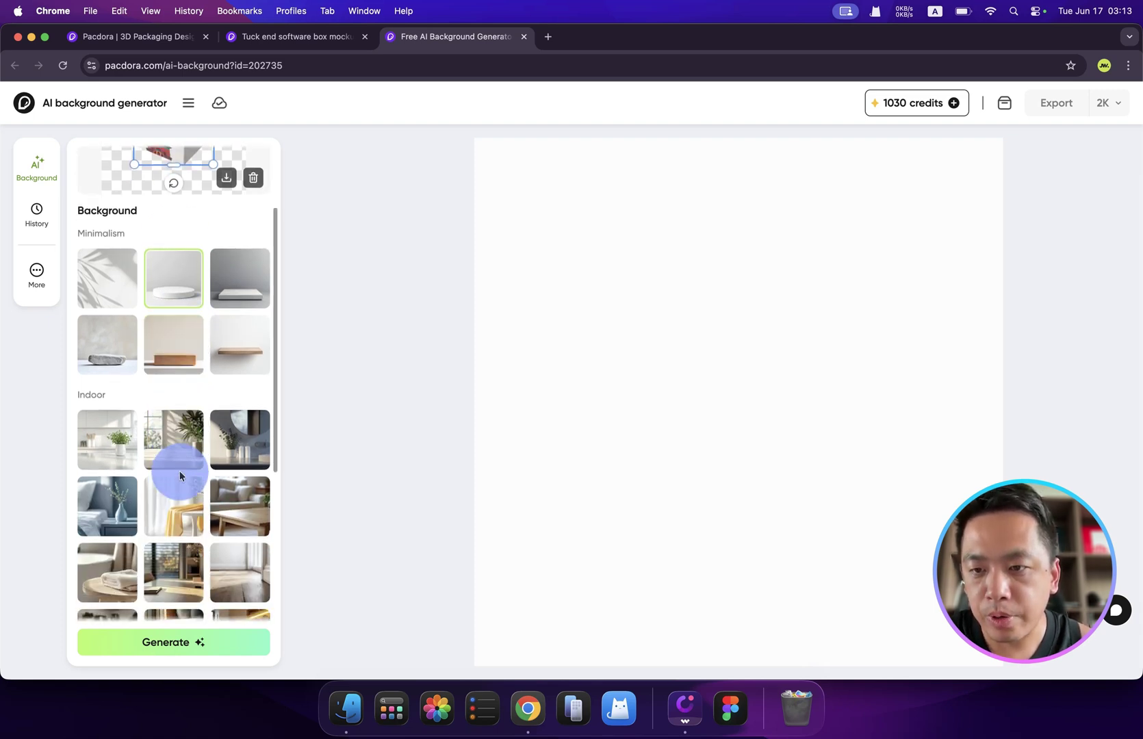
{"action": "scroll", "coordinate": [180, 476], "scroll_direction": "down", "scroll_amount": 6}
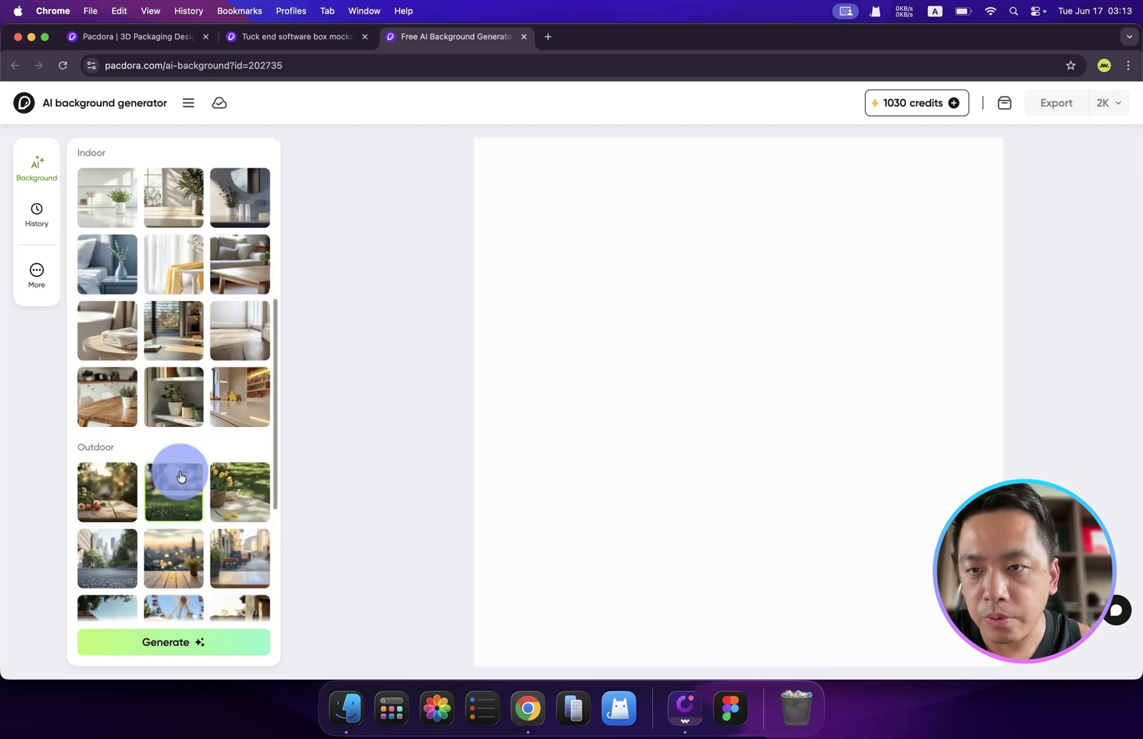
{"action": "scroll", "coordinate": [181, 476], "scroll_direction": "up", "scroll_amount": 1}
{"action": "scroll", "coordinate": [180, 476], "scroll_direction": "down", "scroll_amount": 9}
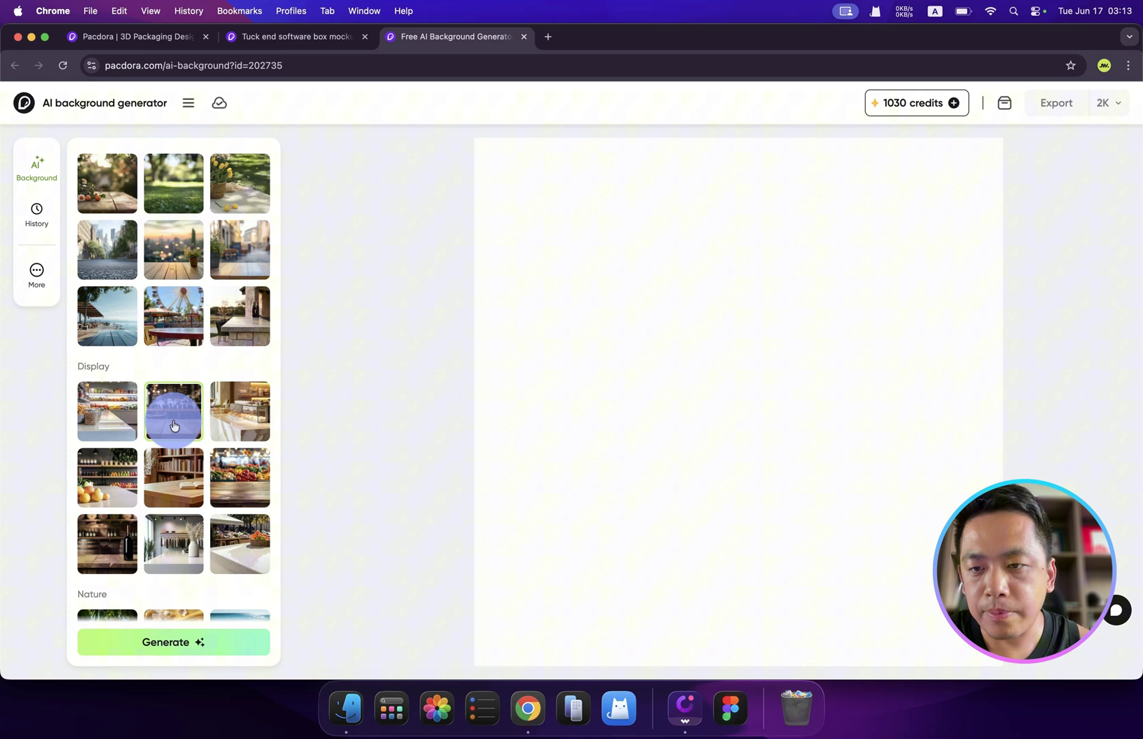
Step: Generate the AI café-table scenes and select the darker second result
{"action": "left_click", "coordinate": [189, 644]}
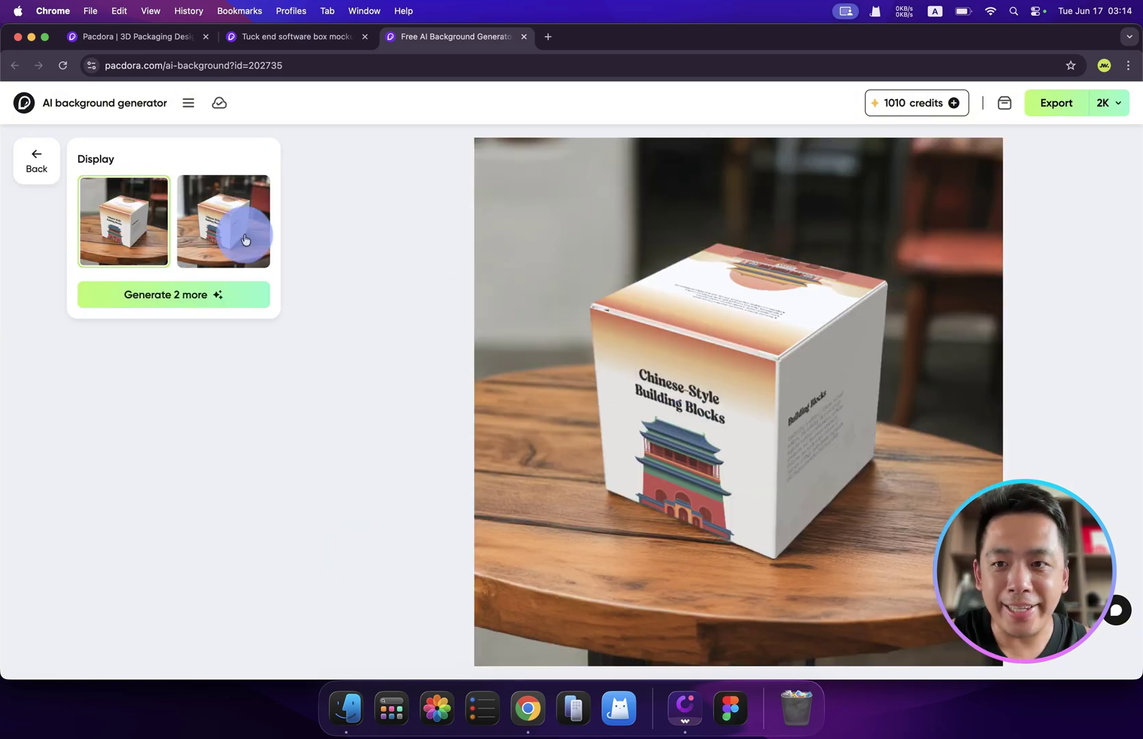
{"action": "left_click", "coordinate": [245, 239]}
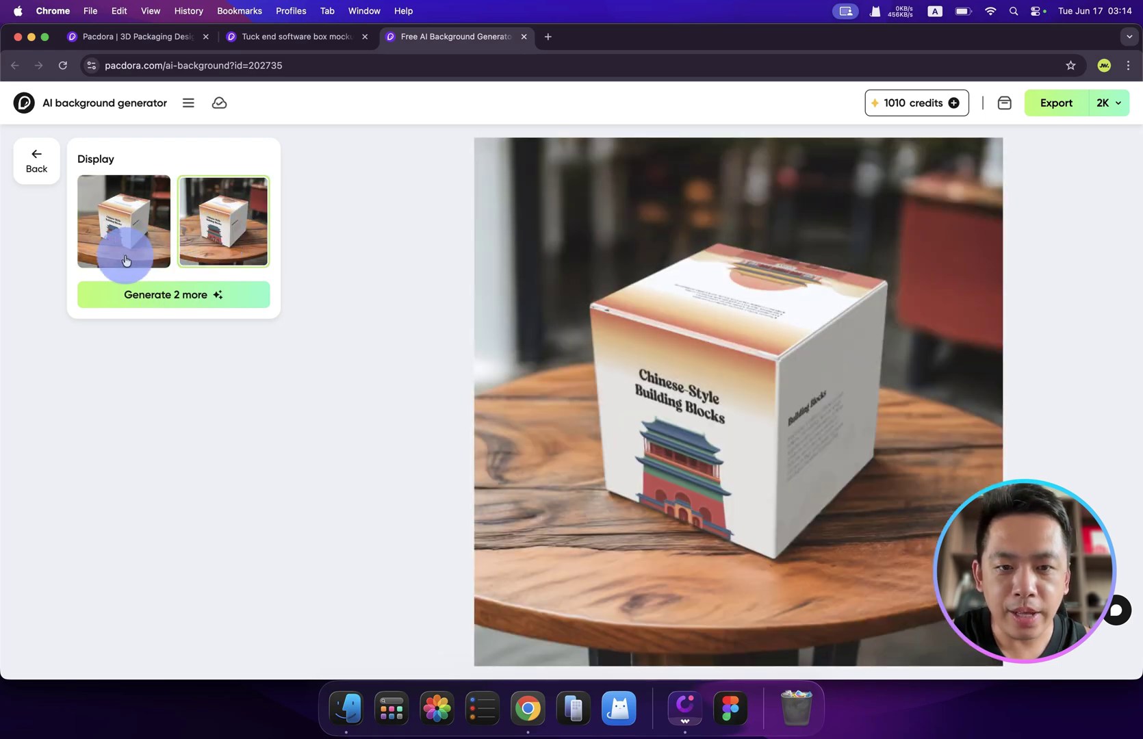
{"action": "left_click", "coordinate": [126, 260]}
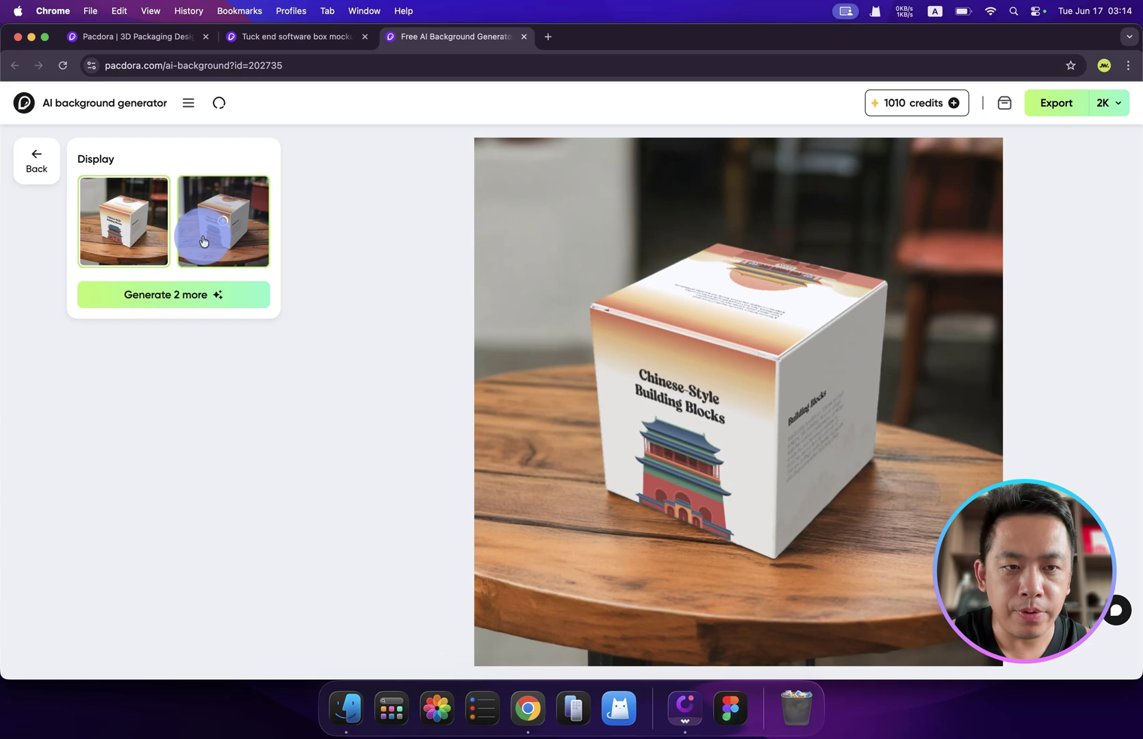
{"action": "left_click", "coordinate": [203, 240]}
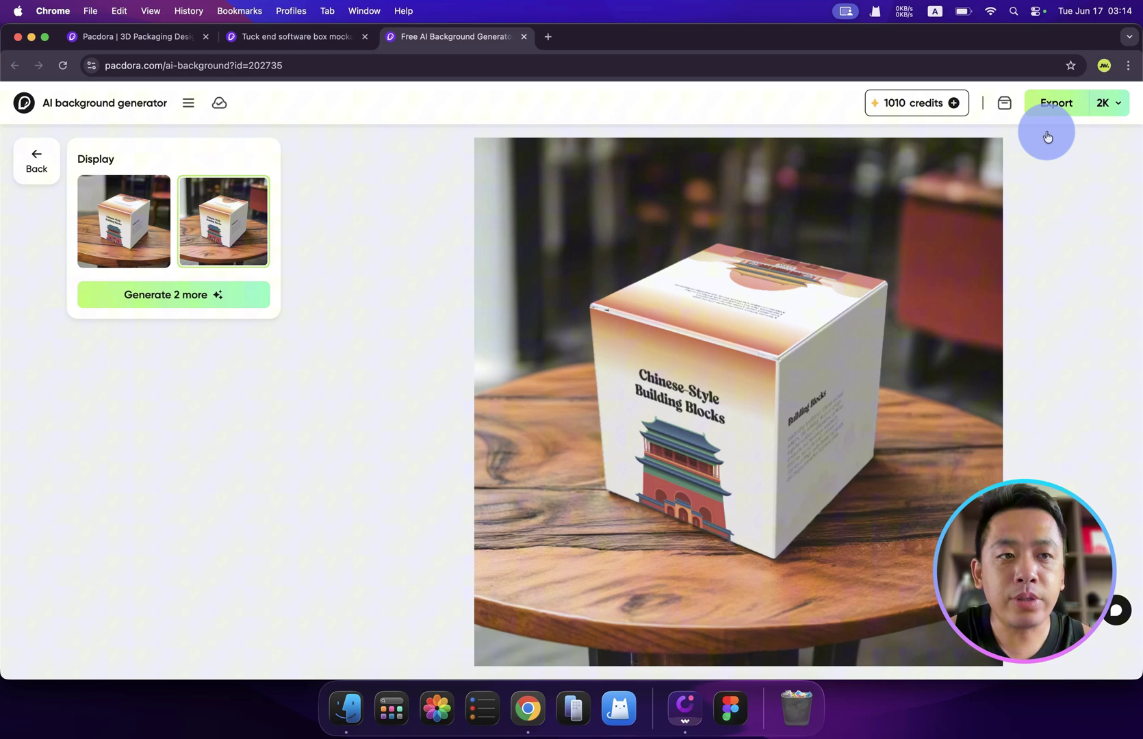
Step: Export the selected scene at 2K as mockup-Pacdora.png and open it to check
{"action": "left_click", "coordinate": [1119, 109]}
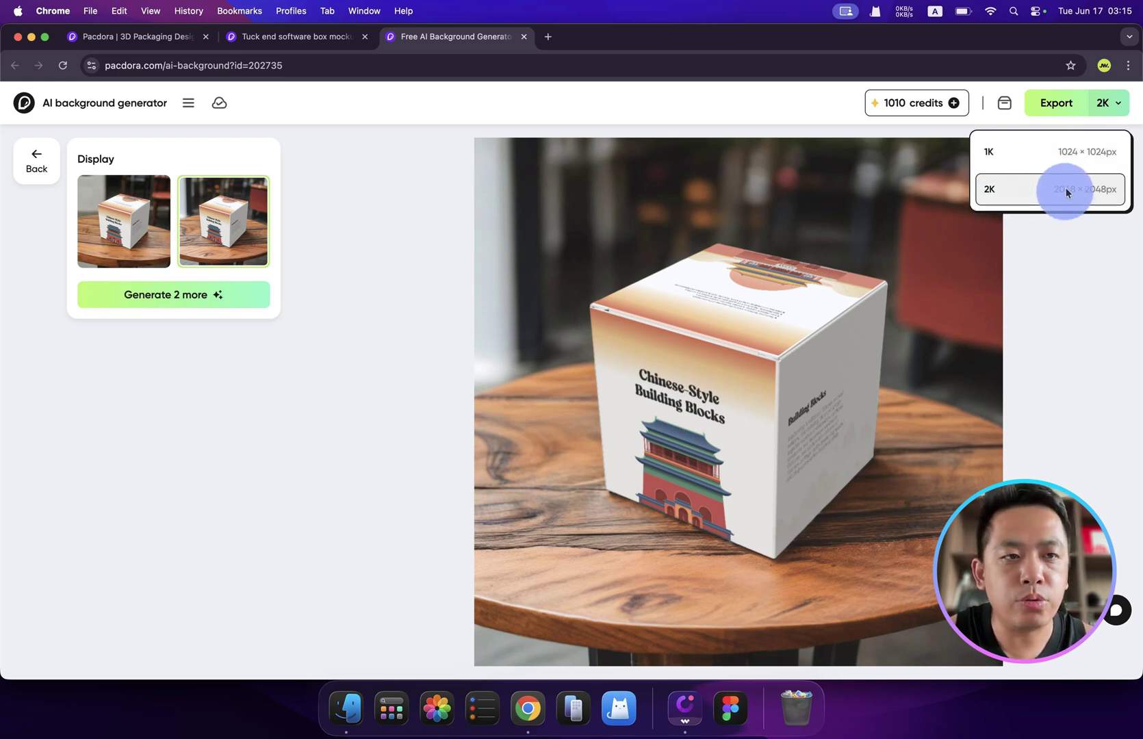
{"action": "left_click", "coordinate": [1063, 106]}
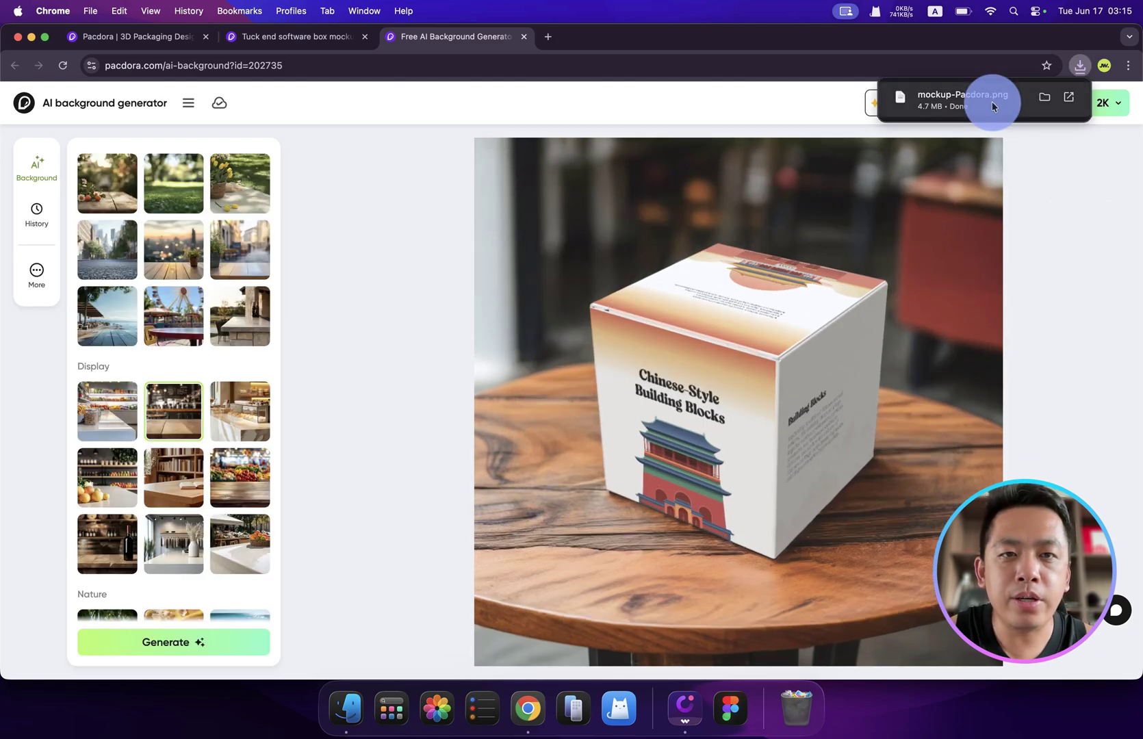
{"action": "left_click", "coordinate": [993, 101]}
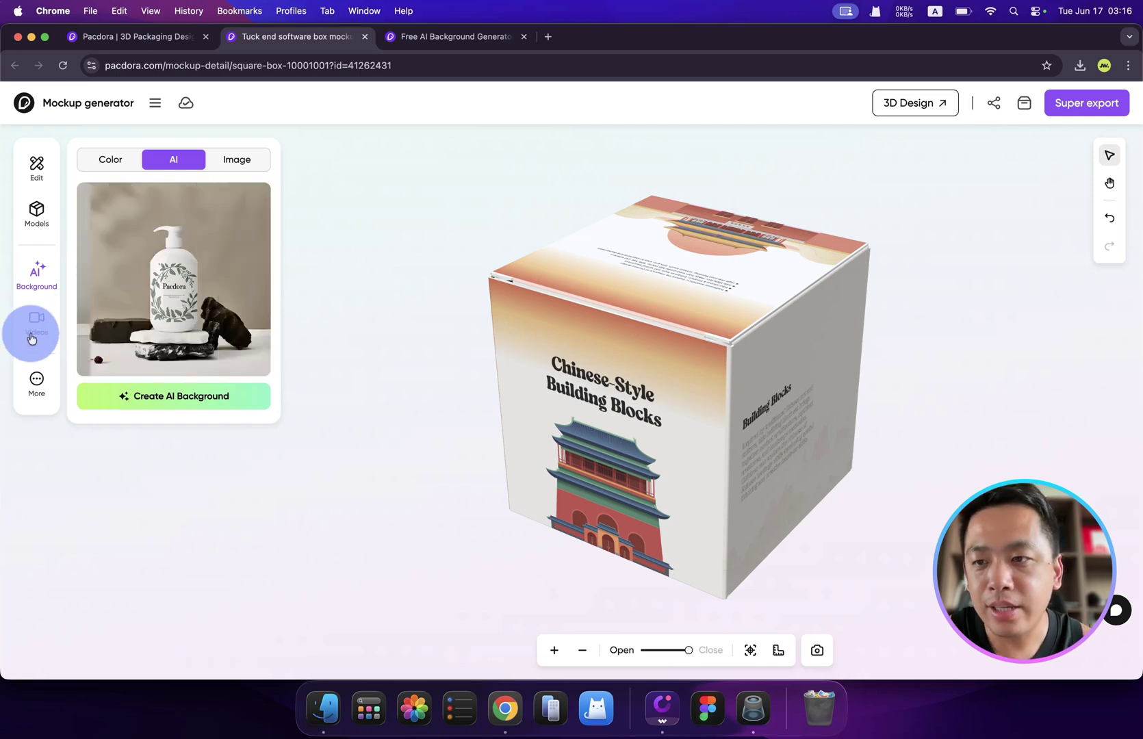
Step: Export the Folder animation of the box as a 1080P MP4 video
{"action": "left_click", "coordinate": [38, 325]}
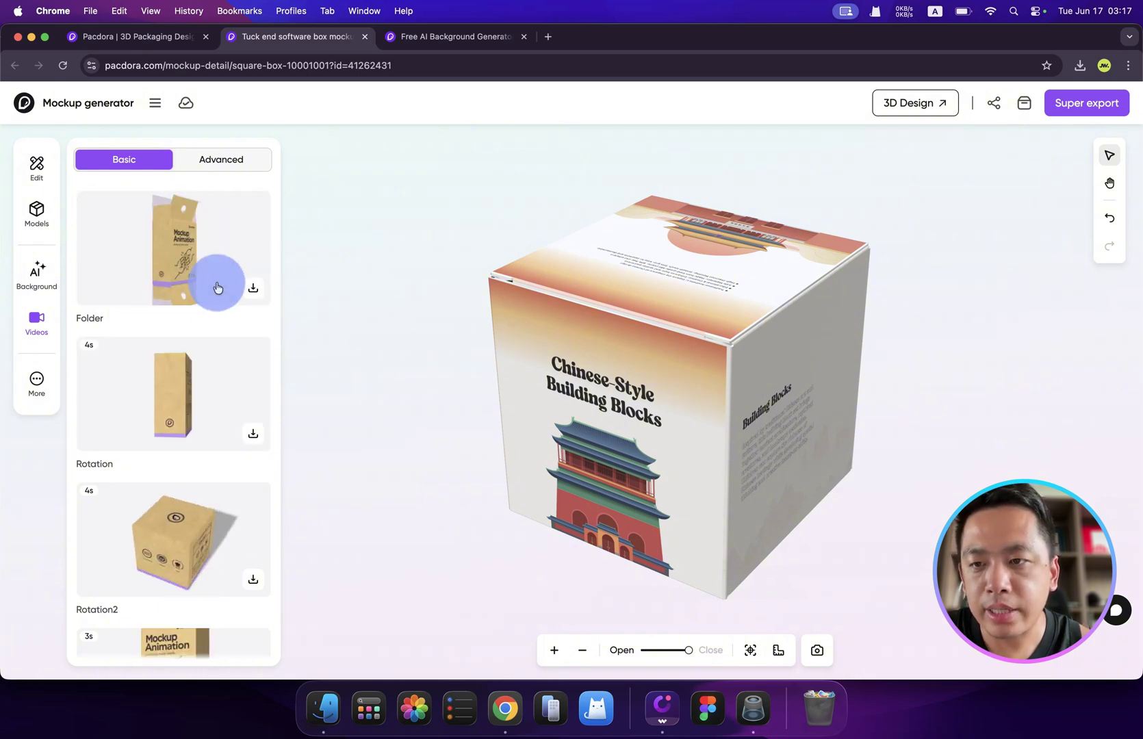
{"action": "left_click", "coordinate": [252, 286]}
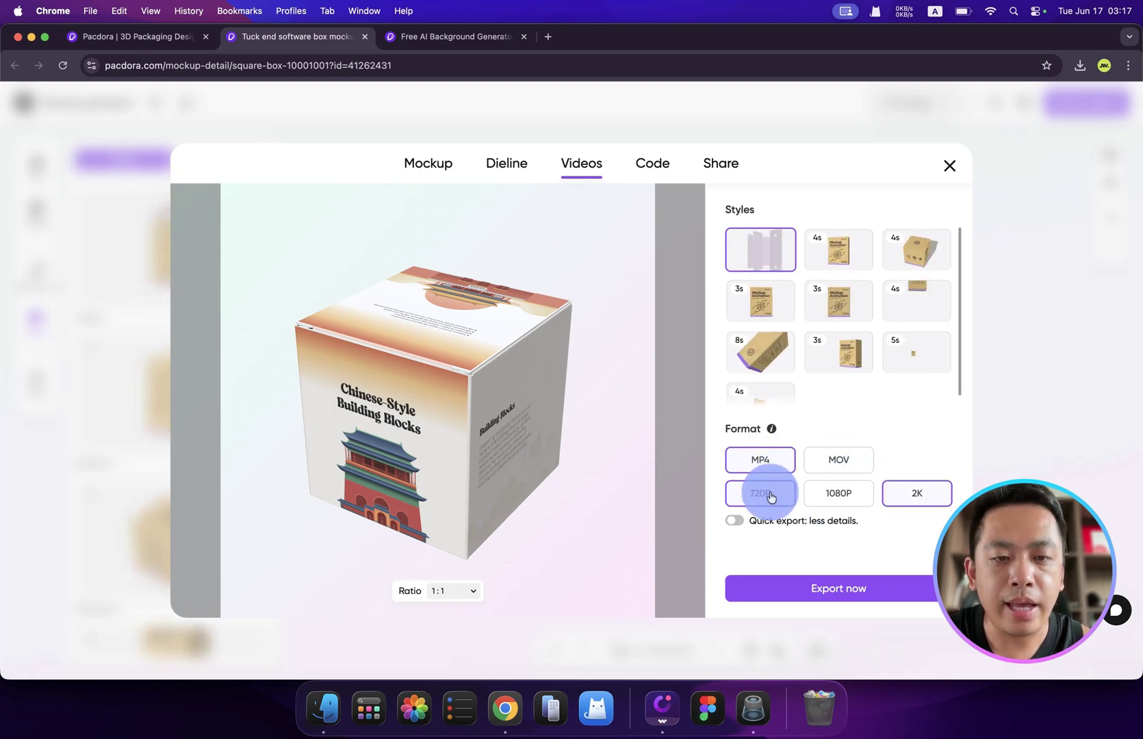
{"action": "left_click", "coordinate": [903, 496]}
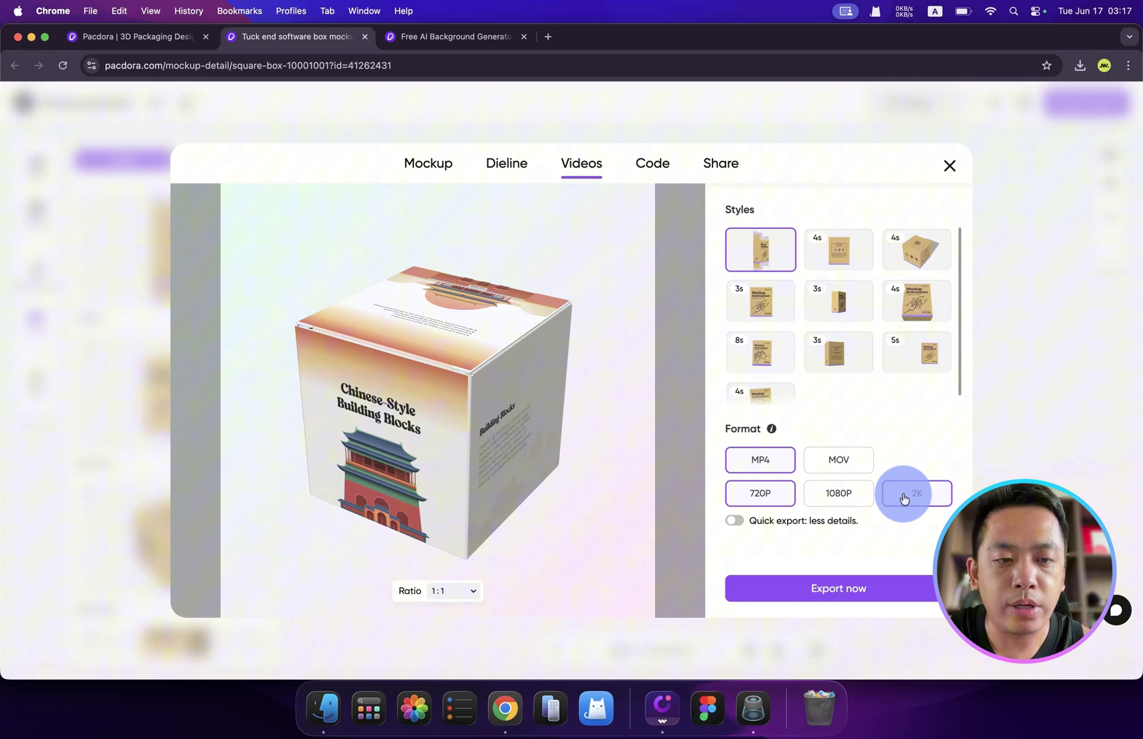
{"action": "left_click", "coordinate": [762, 520]}
{"action": "left_click", "coordinate": [826, 587]}
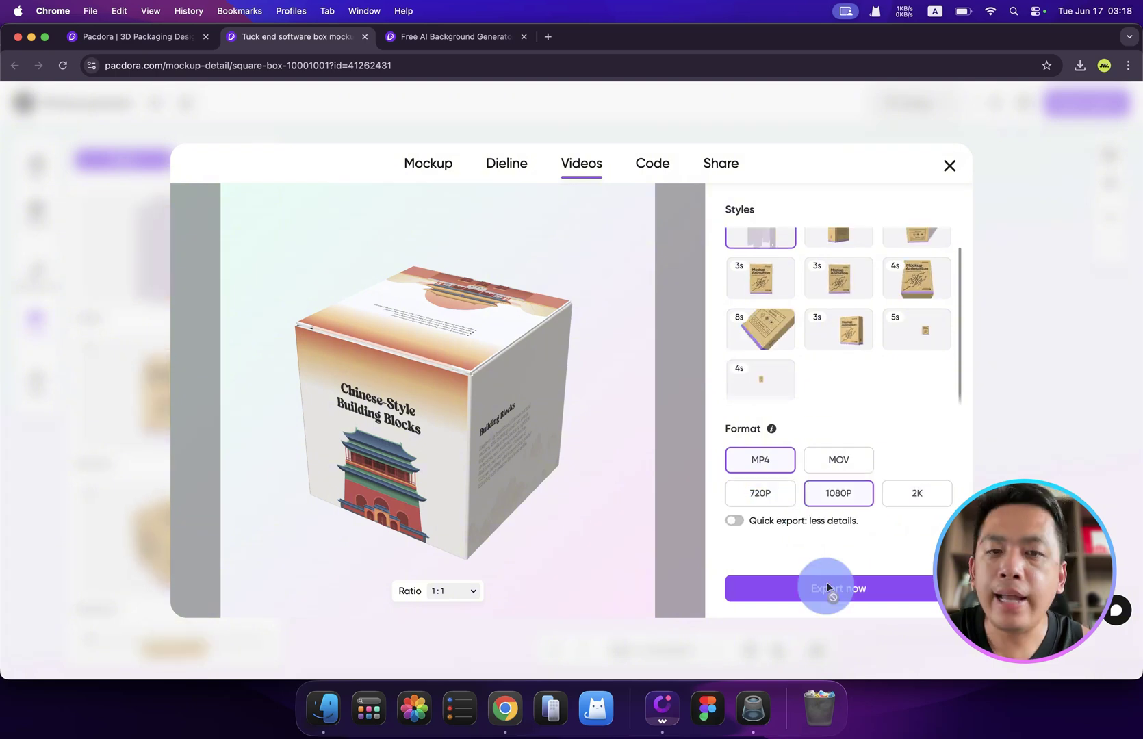
Step: Preview the other animation styles, including the rotating cube, then move to embed-code export
{"action": "left_click", "coordinate": [755, 240]}
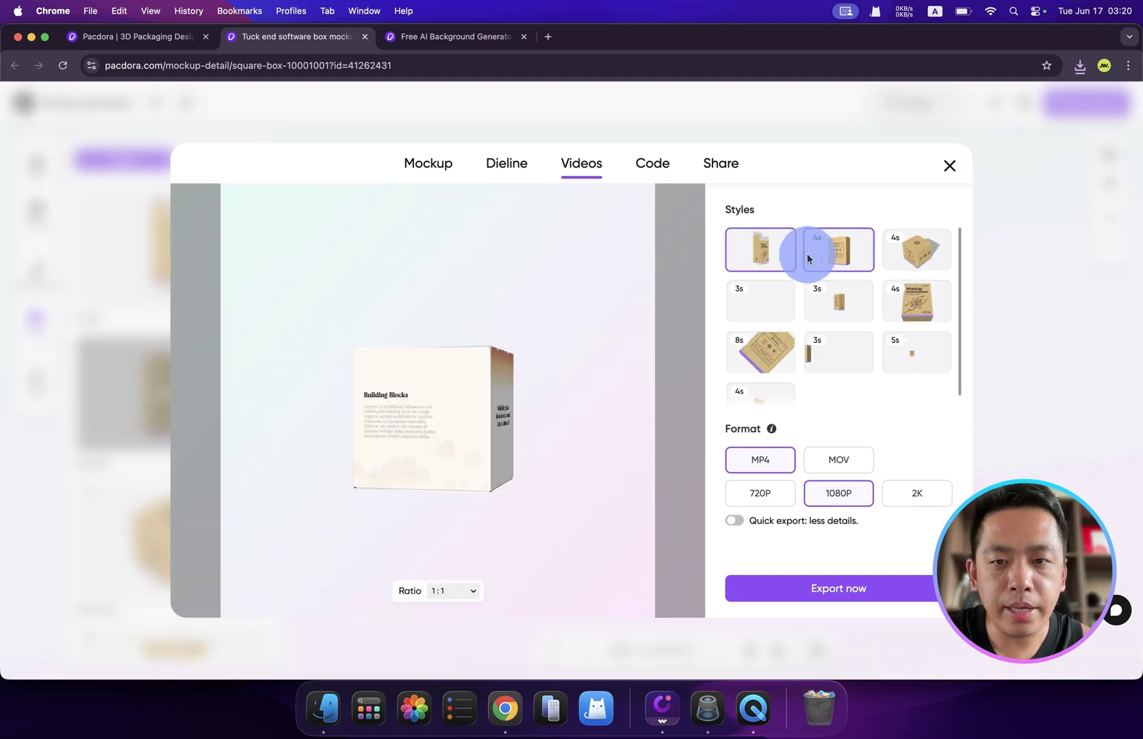
{"action": "left_click", "coordinate": [824, 267]}
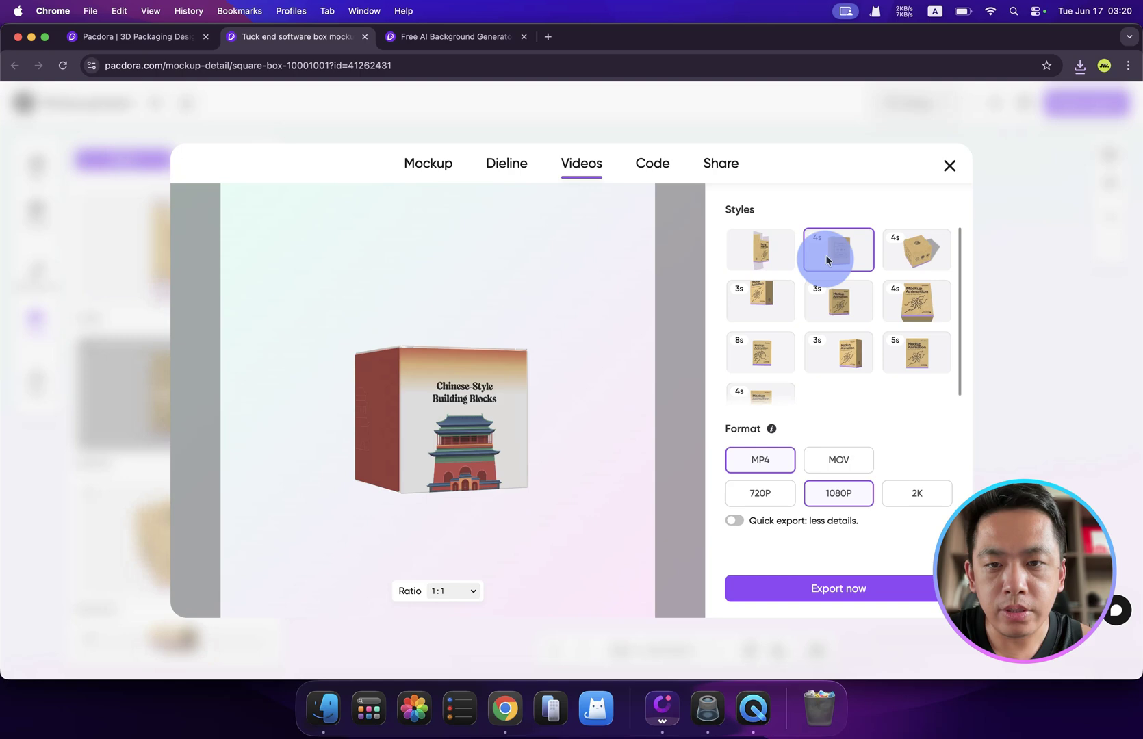
{"action": "left_click", "coordinate": [567, 387]}
{"action": "left_click", "coordinate": [919, 255]}
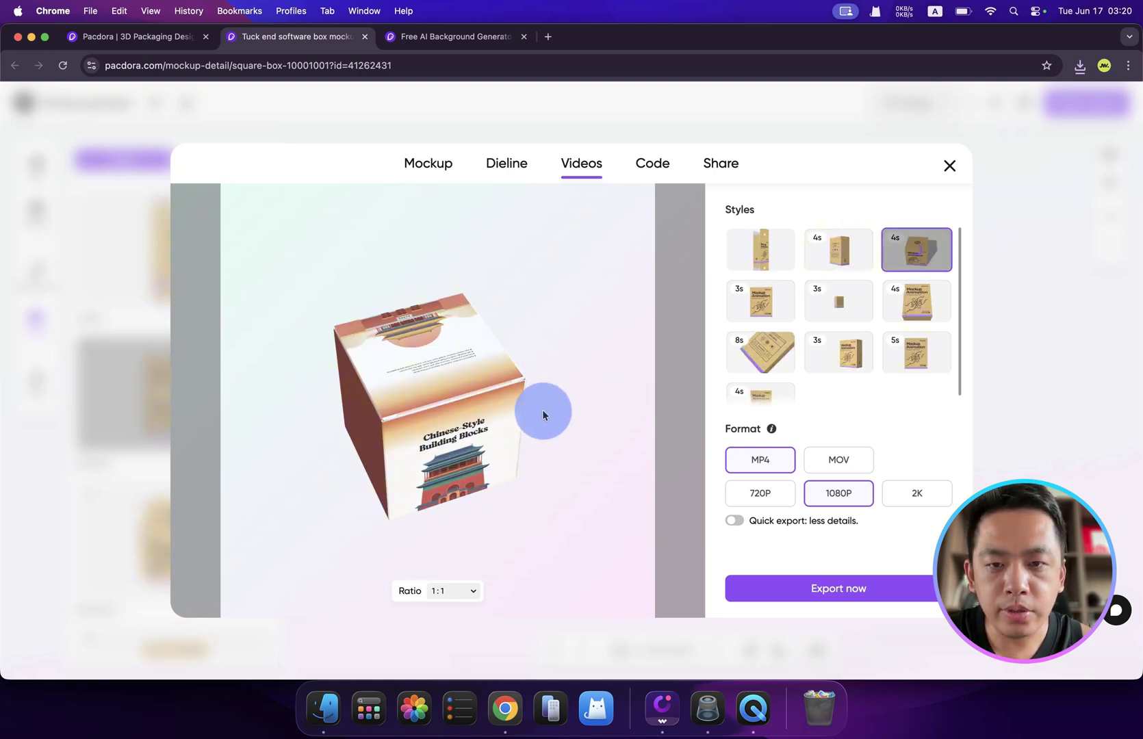
{"action": "left_click", "coordinate": [669, 185]}
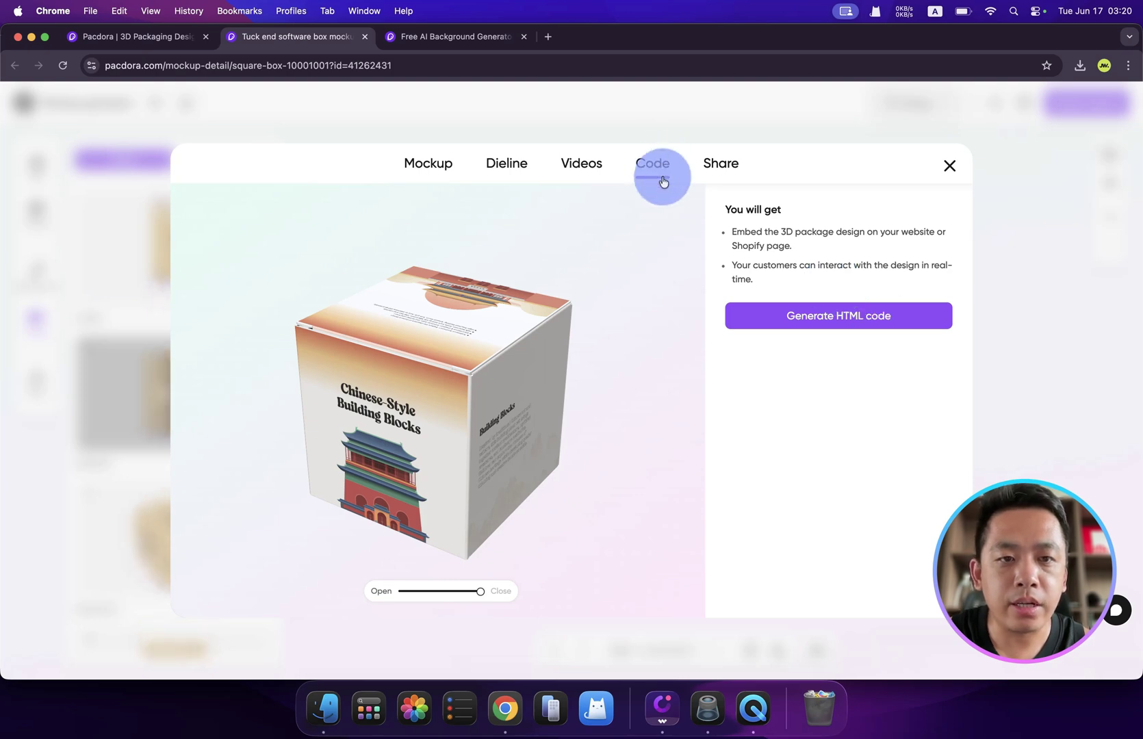
Step: Generate the HTML embed code, rotate the box to face the viewer, and move to dieline export
{"action": "left_click", "coordinate": [800, 326]}
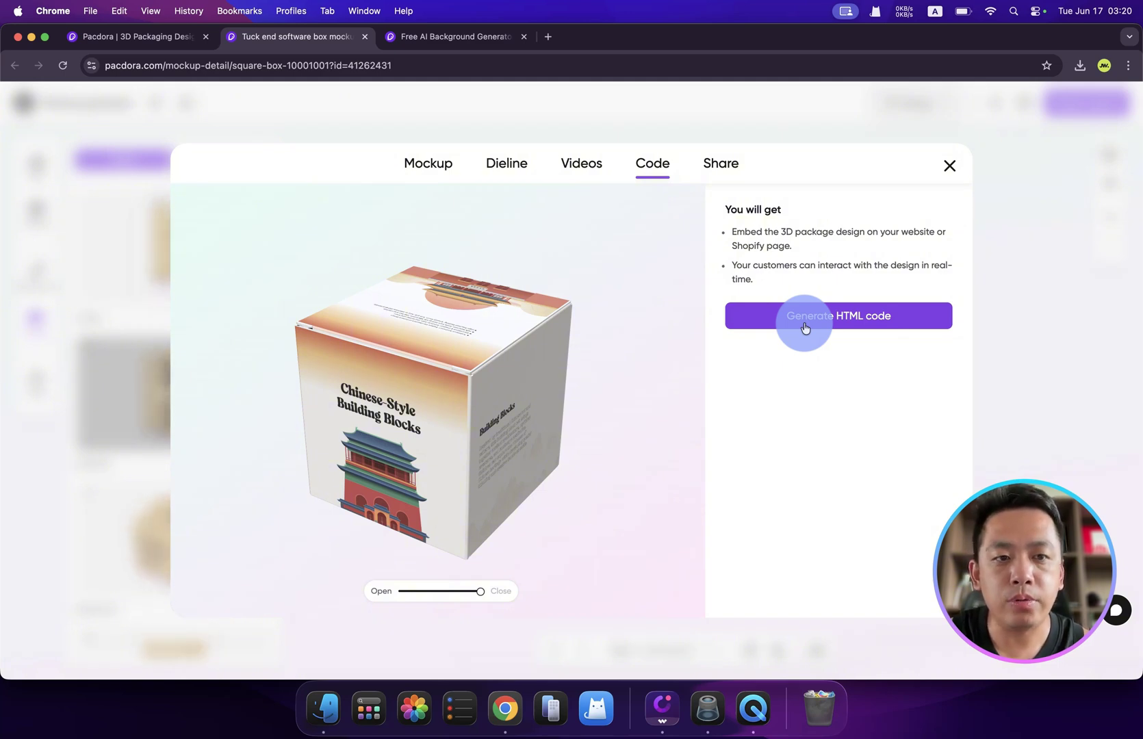
{"action": "left_click_drag", "start_coordinate": [411, 404], "coordinate": [500, 378]}
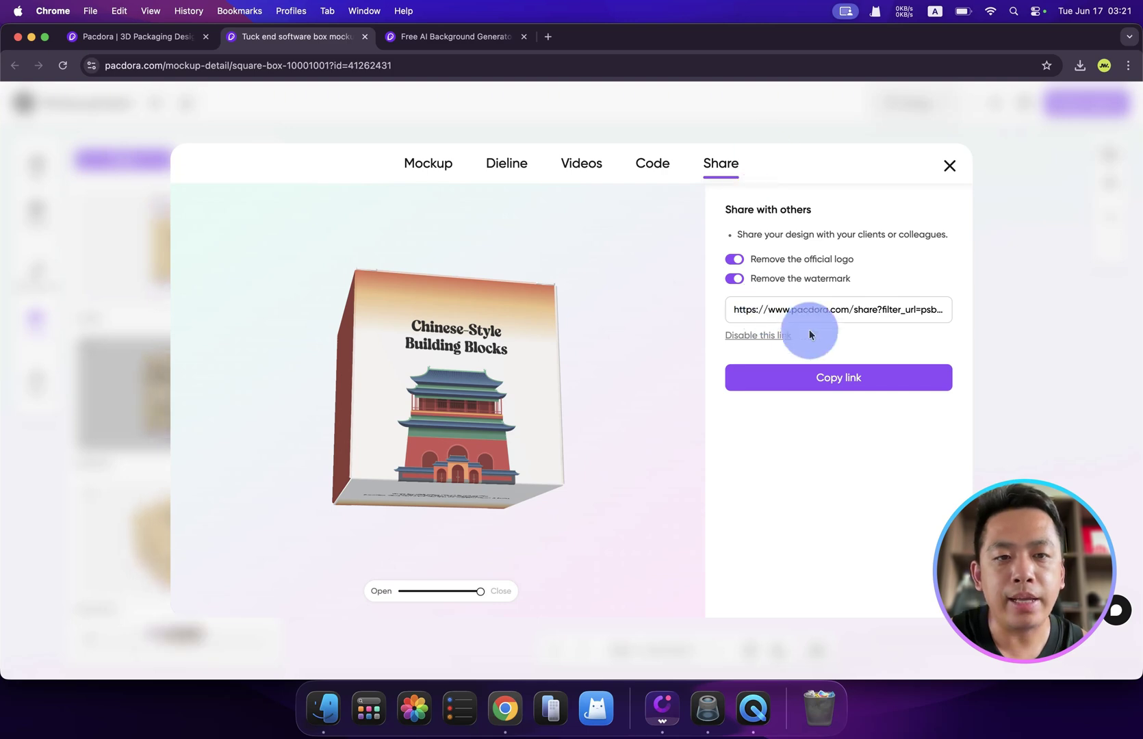
{"action": "left_click", "coordinate": [506, 167]}
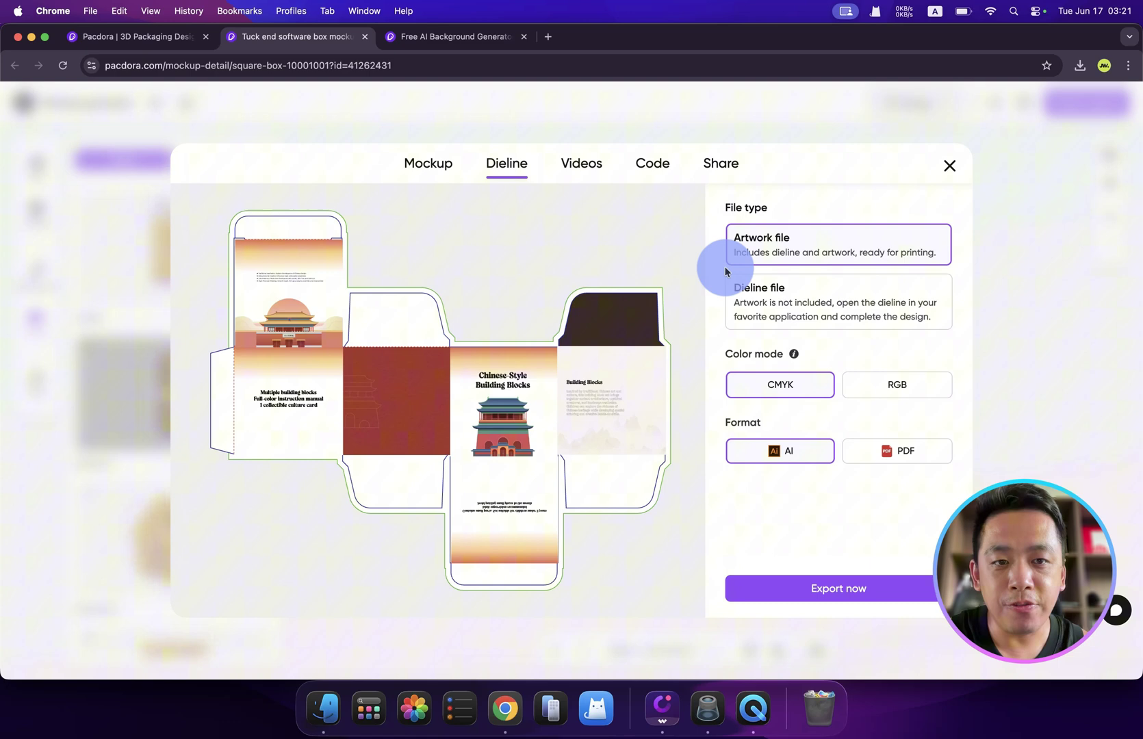
Step: Compare the artwork-included and plain dieline file options
{"action": "left_click", "coordinate": [761, 301]}
{"action": "left_click", "coordinate": [761, 256]}
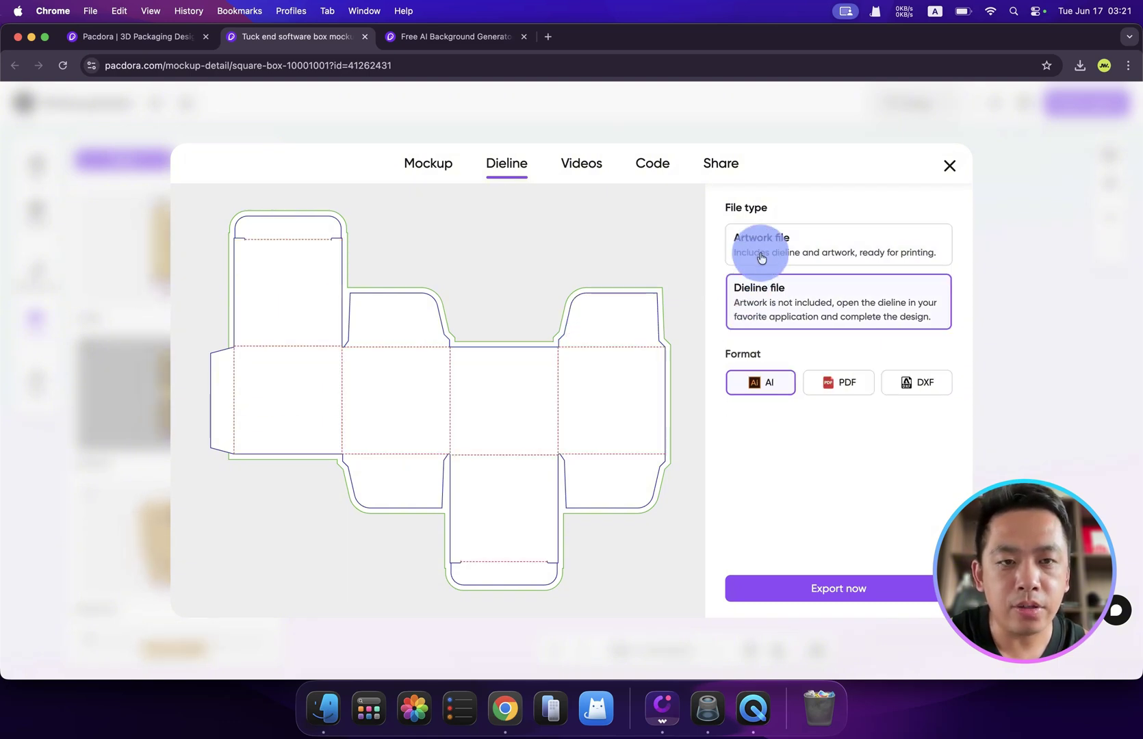
{"action": "left_click", "coordinate": [741, 256]}
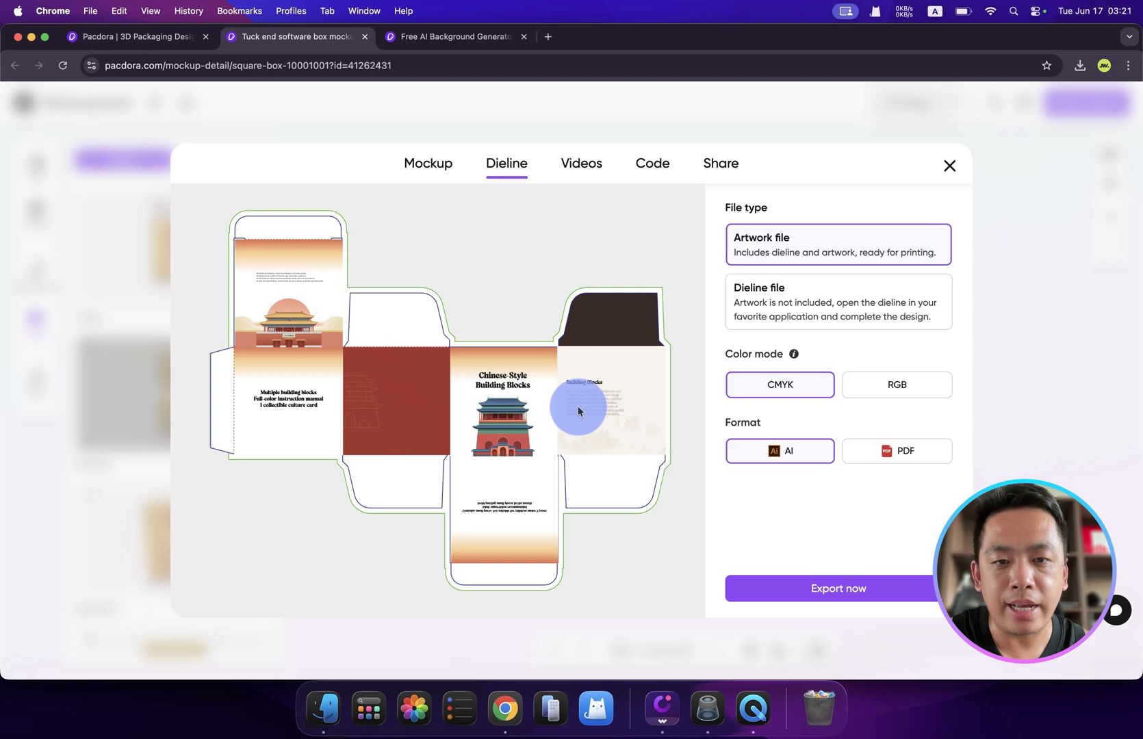
{"action": "left_click", "coordinate": [781, 310]}
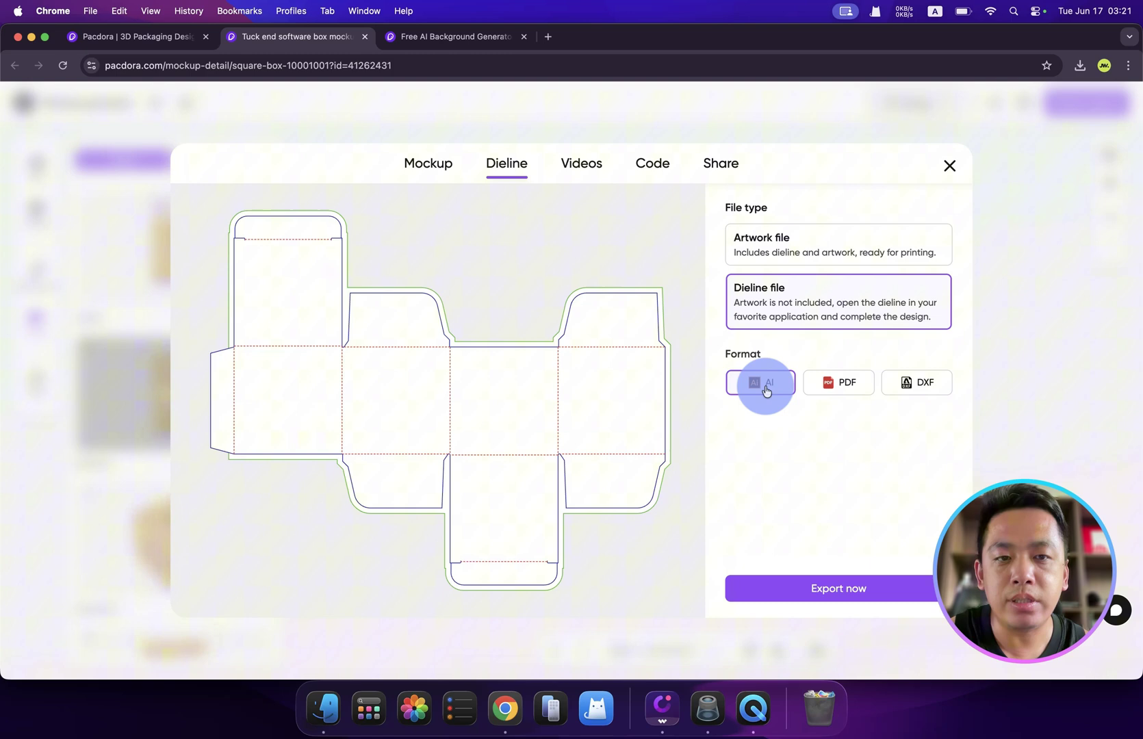
Step: Try PDF and DXF, then export the artwork dieline as a CMYK AI file and open More options
{"action": "left_click", "coordinate": [858, 399]}
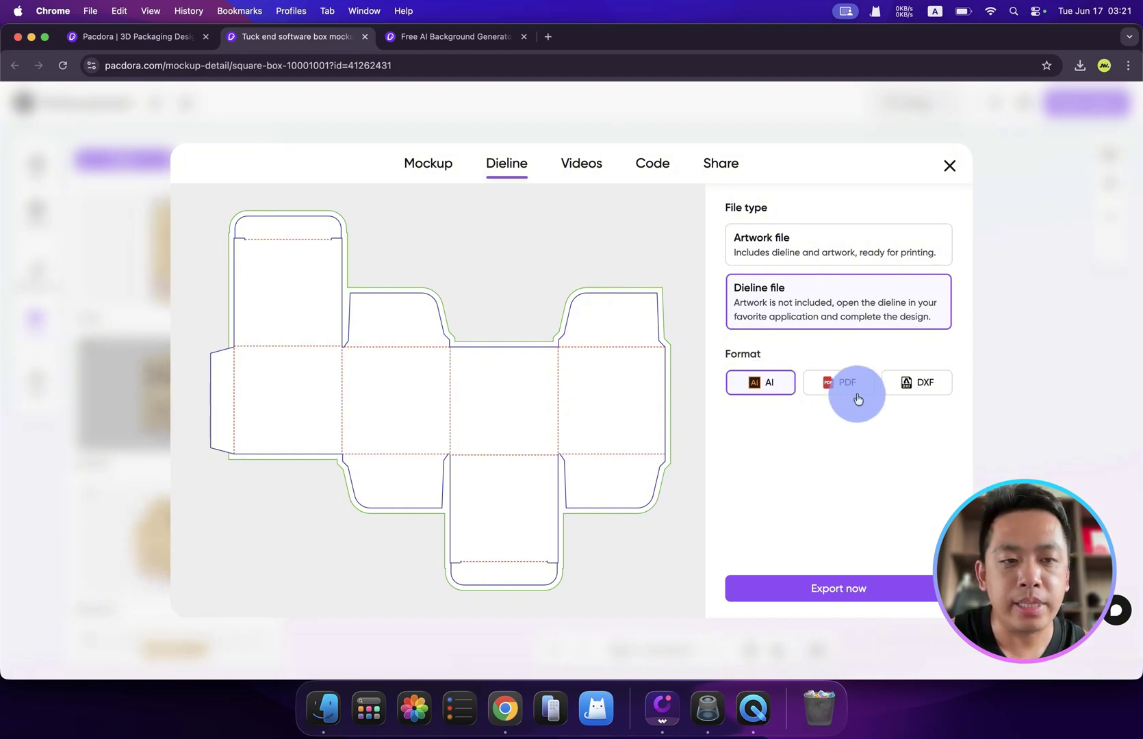
{"action": "left_click", "coordinate": [923, 393]}
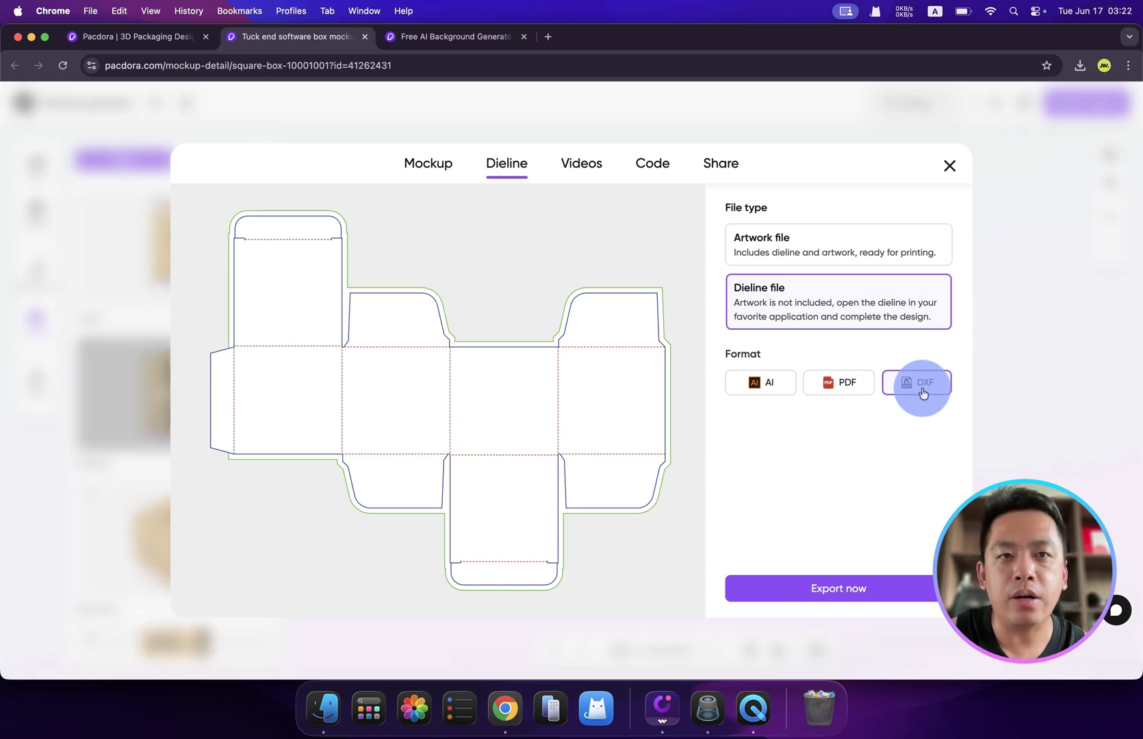
{"action": "left_click", "coordinate": [773, 387]}
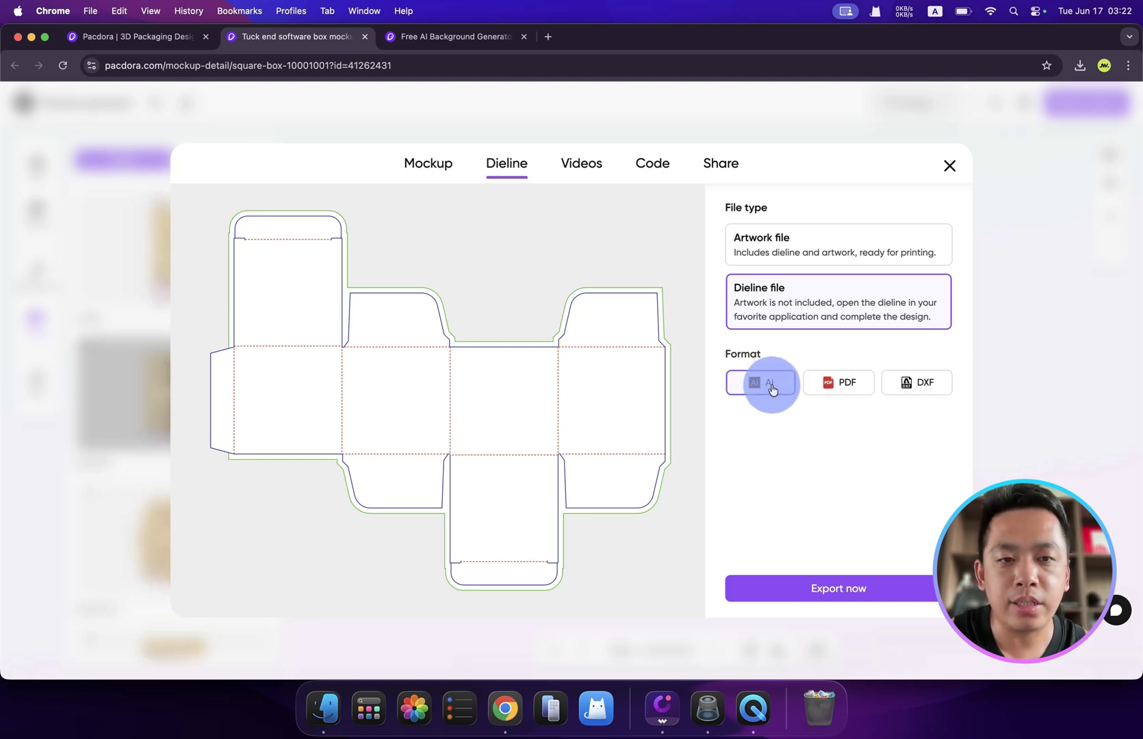
{"action": "left_click", "coordinate": [795, 252]}
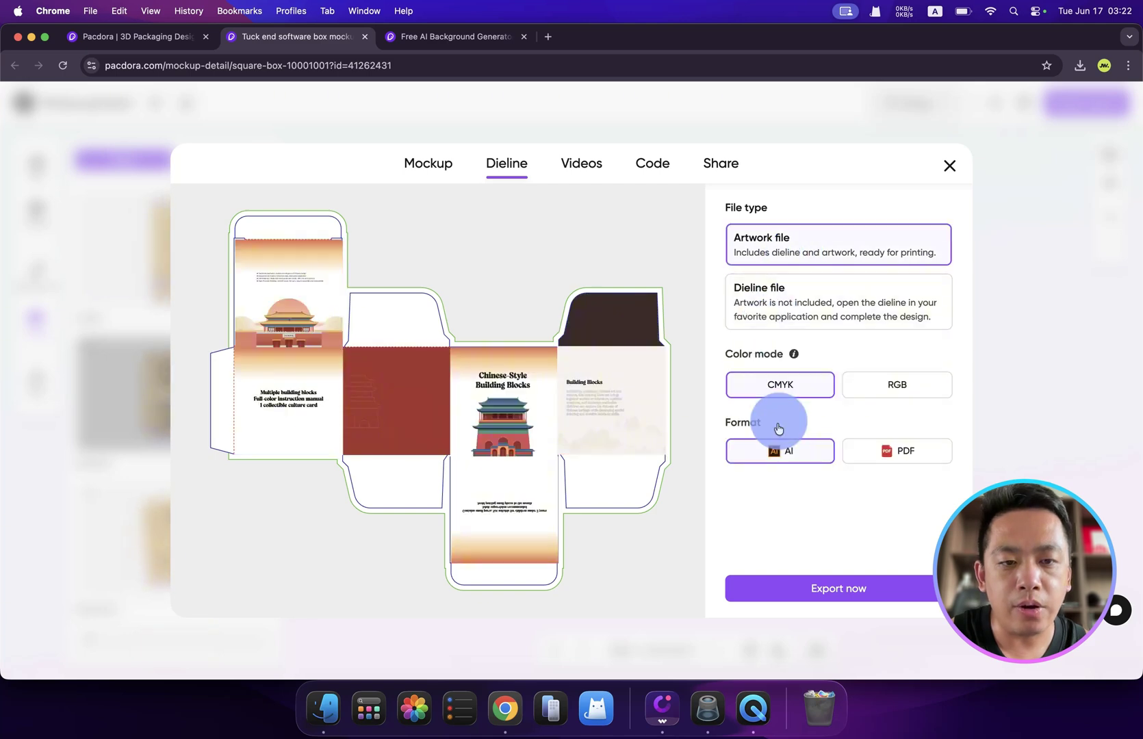
{"action": "left_click", "coordinate": [819, 589]}
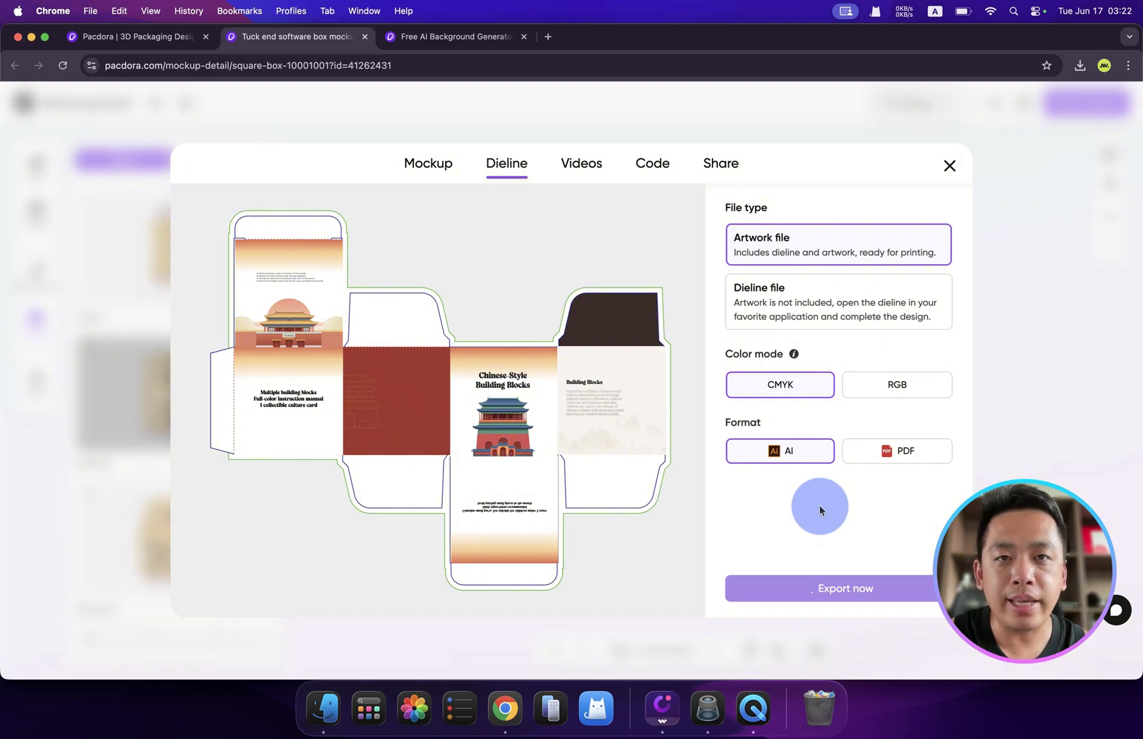
{"action": "left_click", "coordinate": [117, 203]}
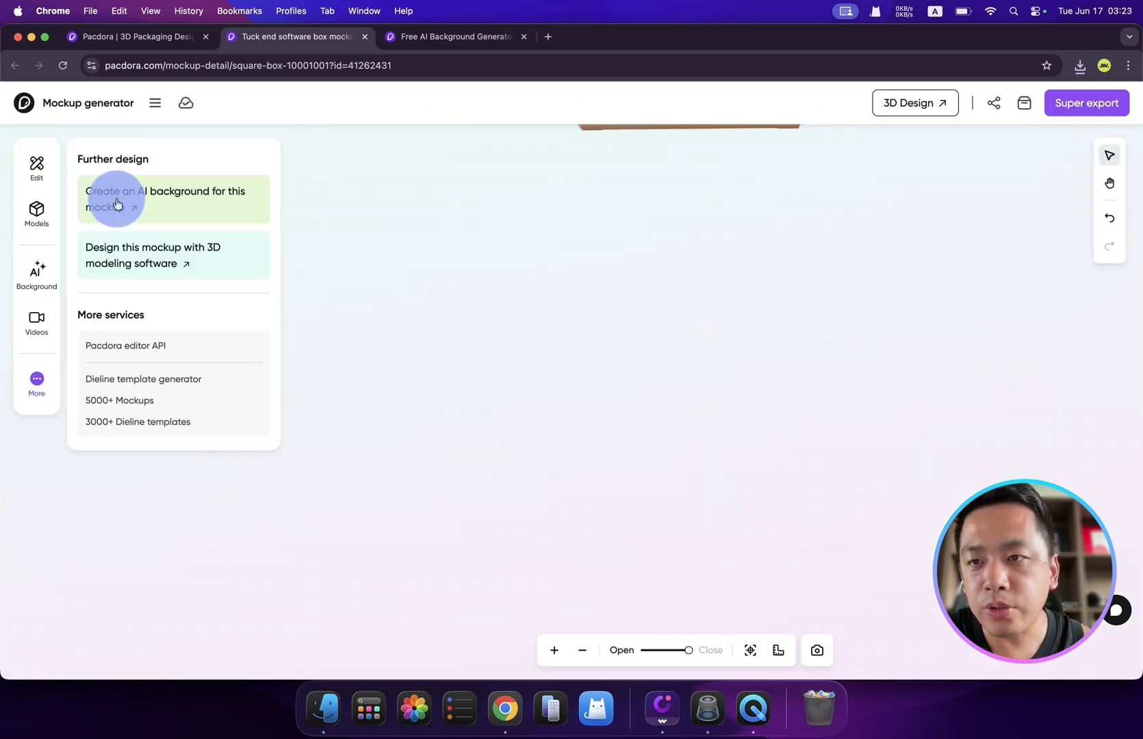
Step: Open the box in the 3D modelling tool and apply the second Basic scene, tilting it on edge
{"action": "left_click", "coordinate": [168, 263]}
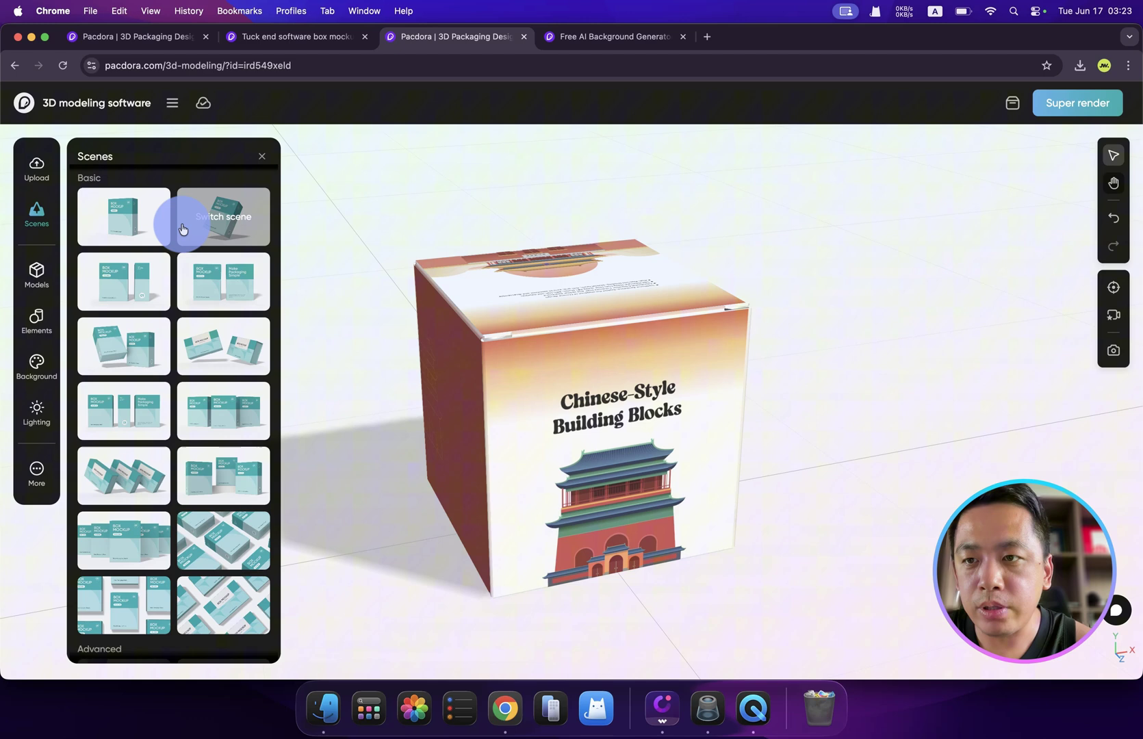
{"action": "left_click", "coordinate": [229, 233]}
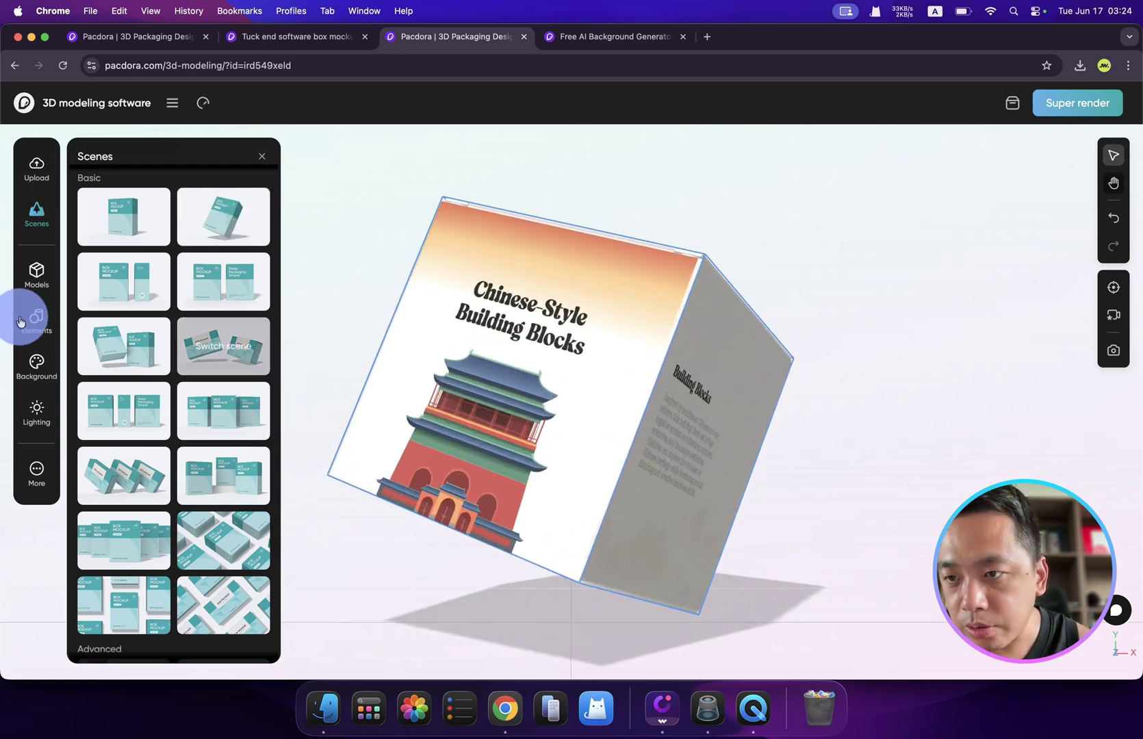
Step: Add the pine cone from the Plants elements beside the tilted box
{"action": "left_click", "coordinate": [33, 322]}
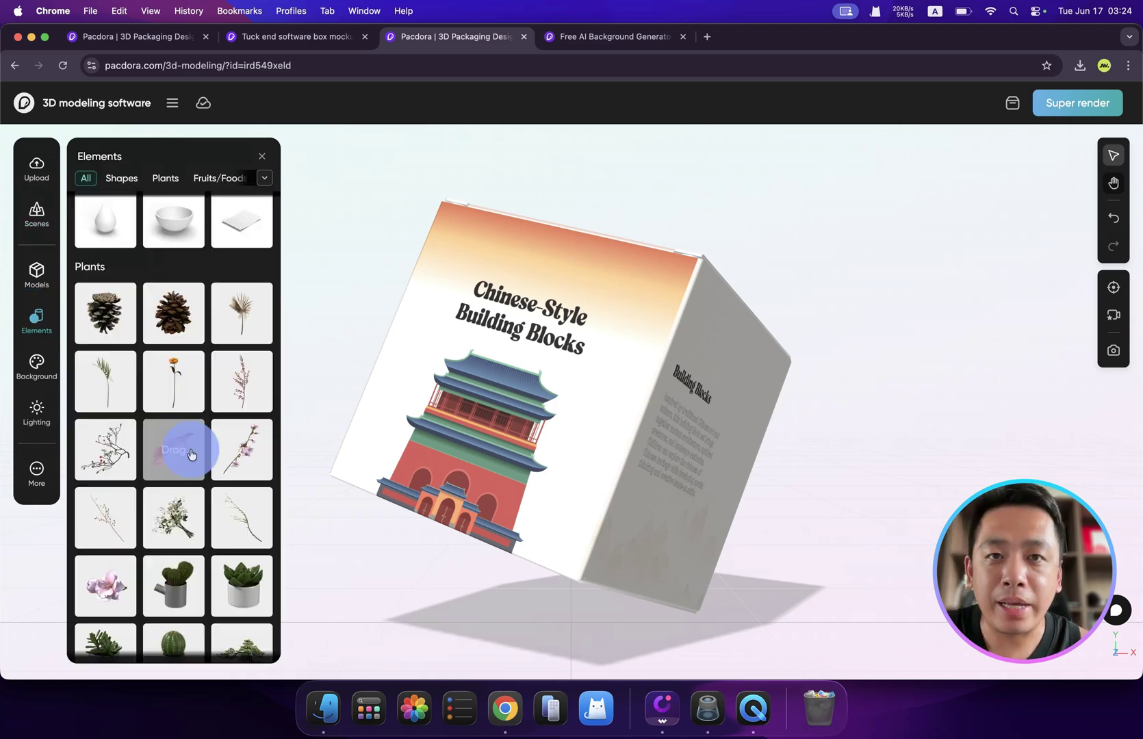
{"action": "left_click", "coordinate": [180, 323]}
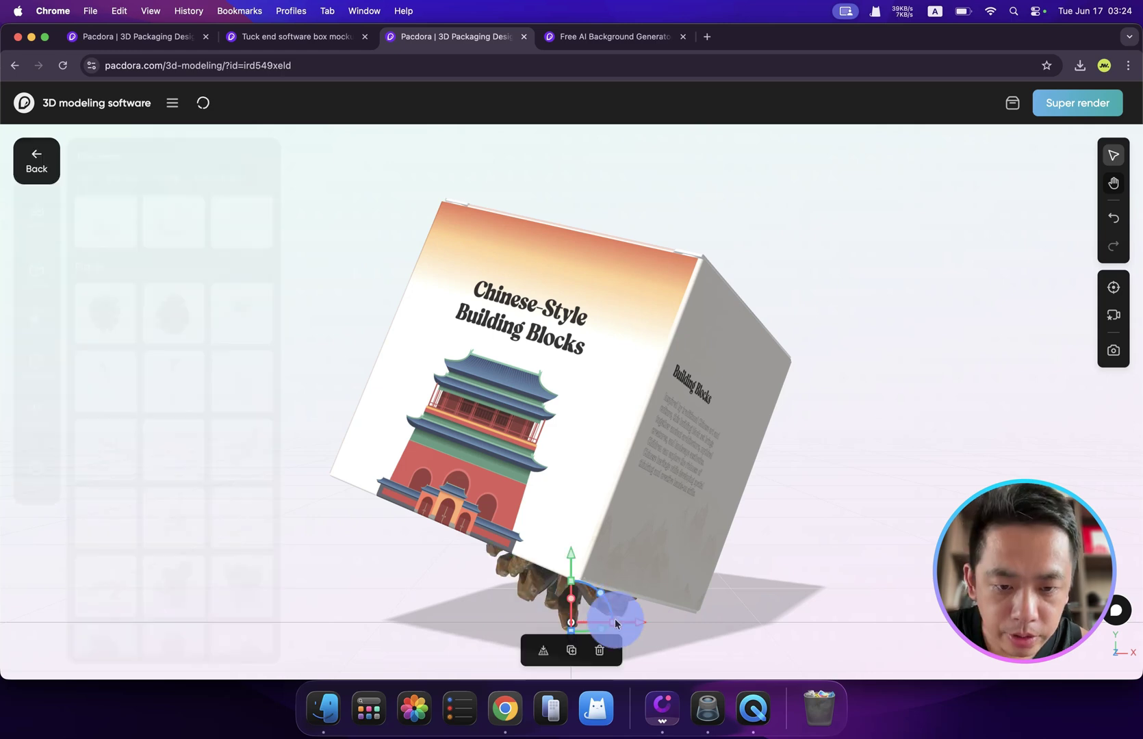
{"action": "left_click_drag", "start_coordinate": [796, 608], "coordinate": [195, 350]}
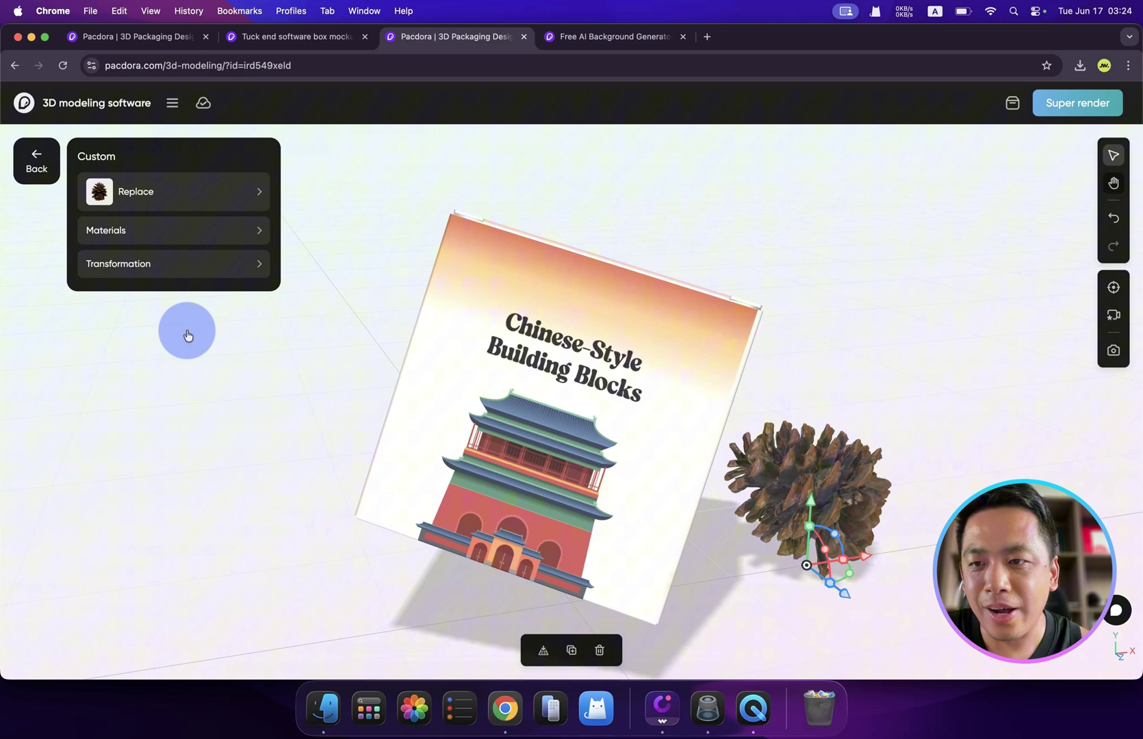
{"action": "left_click", "coordinate": [186, 334]}
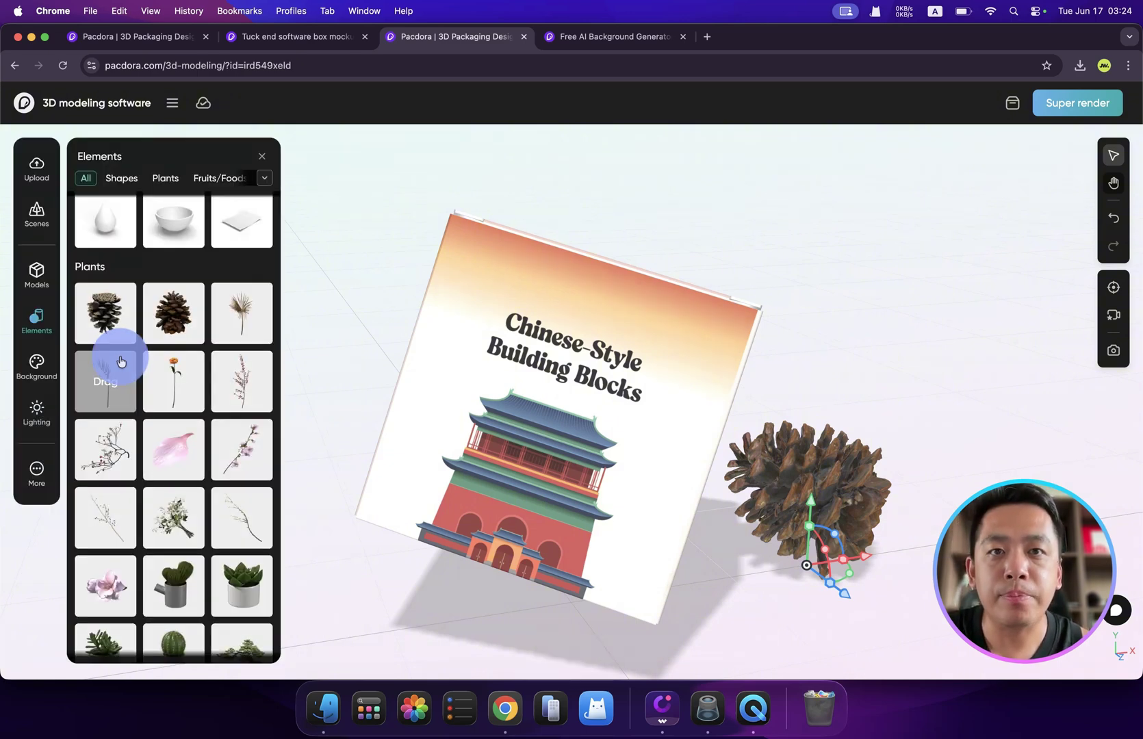
{"action": "left_click", "coordinate": [36, 366]}
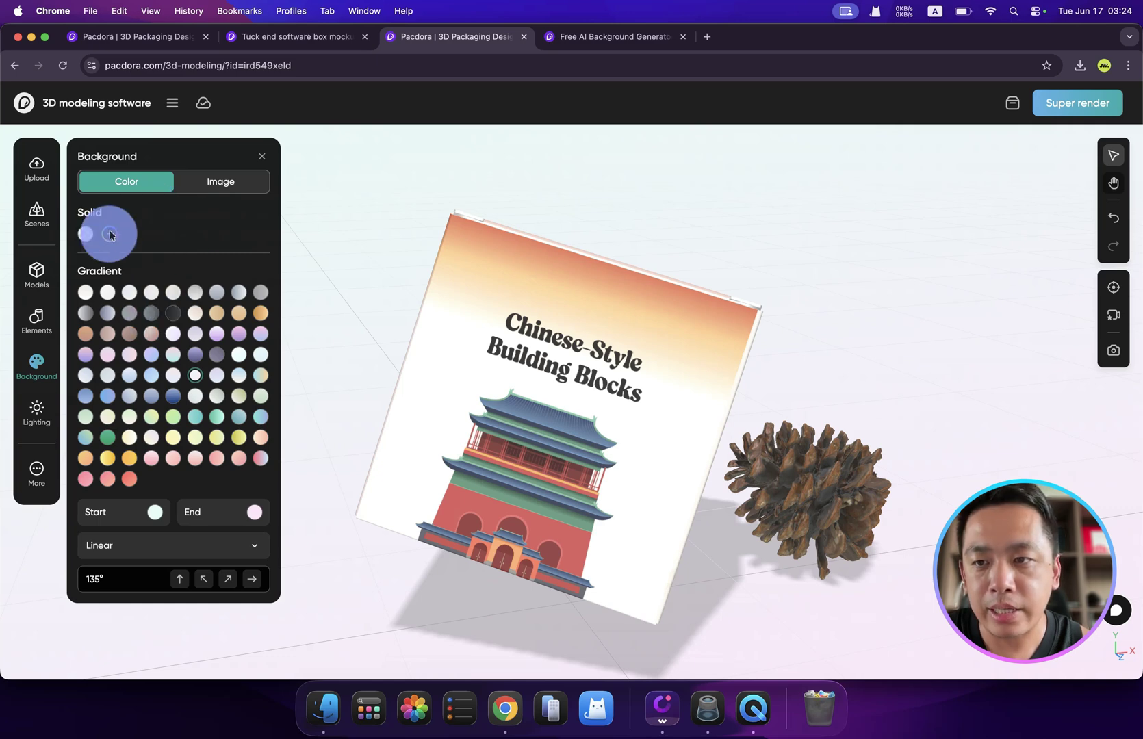
Step: Switch the backdrop to Image mode and apply Silky moonlight lighting instead of Daylight
{"action": "left_click", "coordinate": [219, 182]}
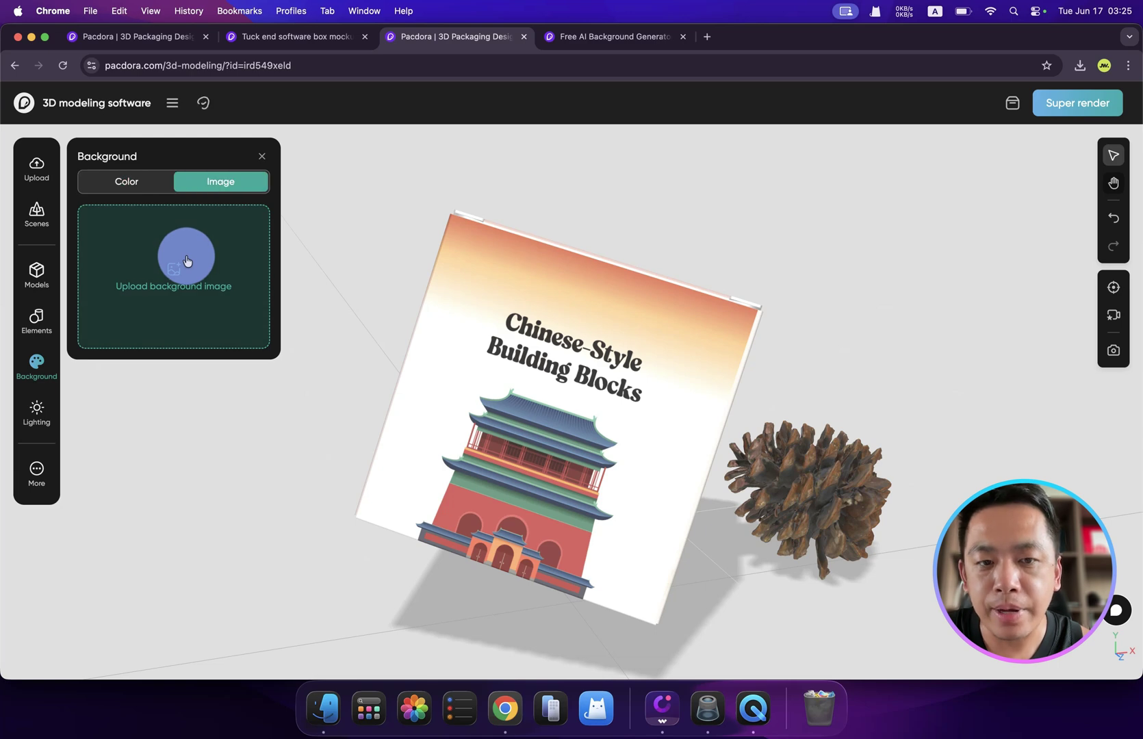
{"action": "left_click", "coordinate": [48, 409]}
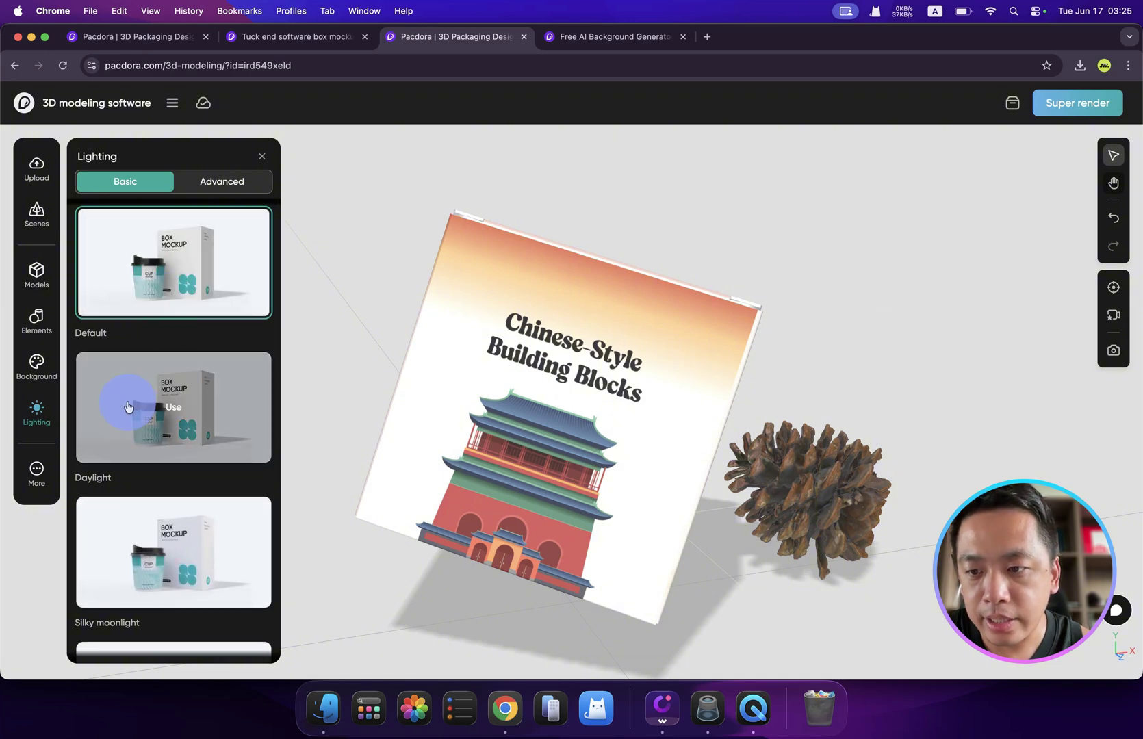
{"action": "left_click", "coordinate": [127, 406]}
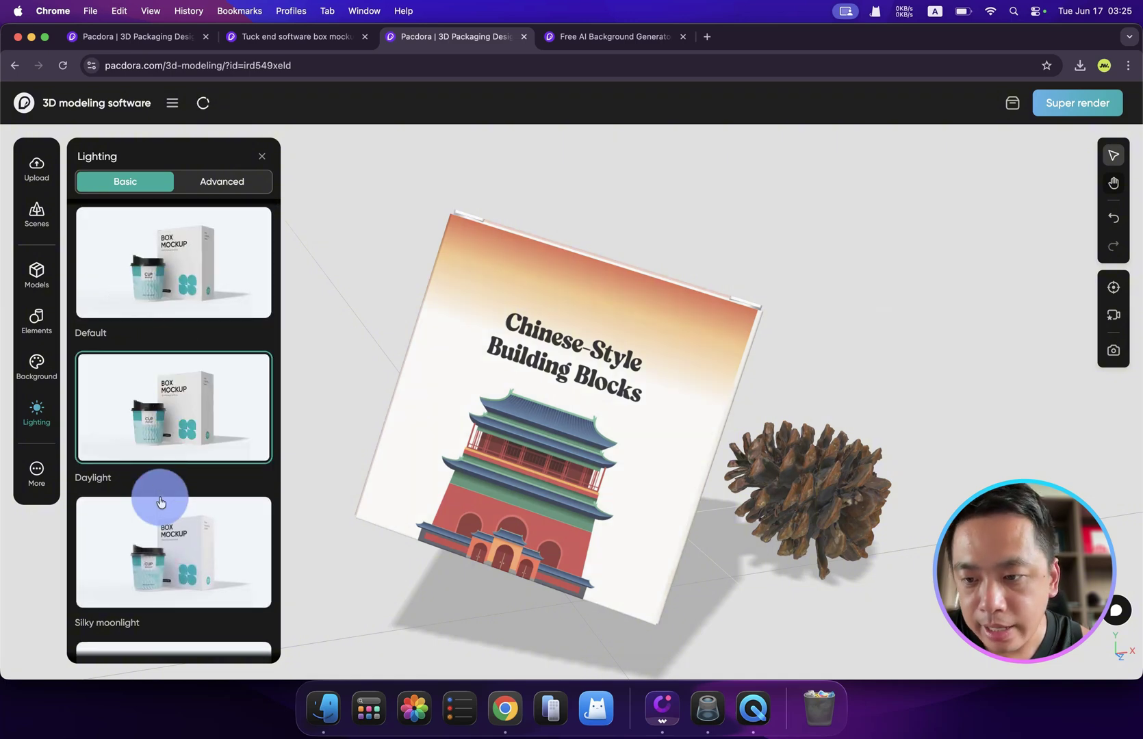
{"action": "scroll", "coordinate": [159, 487], "scroll_direction": "down", "scroll_amount": 1}
{"action": "scroll", "coordinate": [158, 486], "scroll_direction": "down", "scroll_amount": 2}
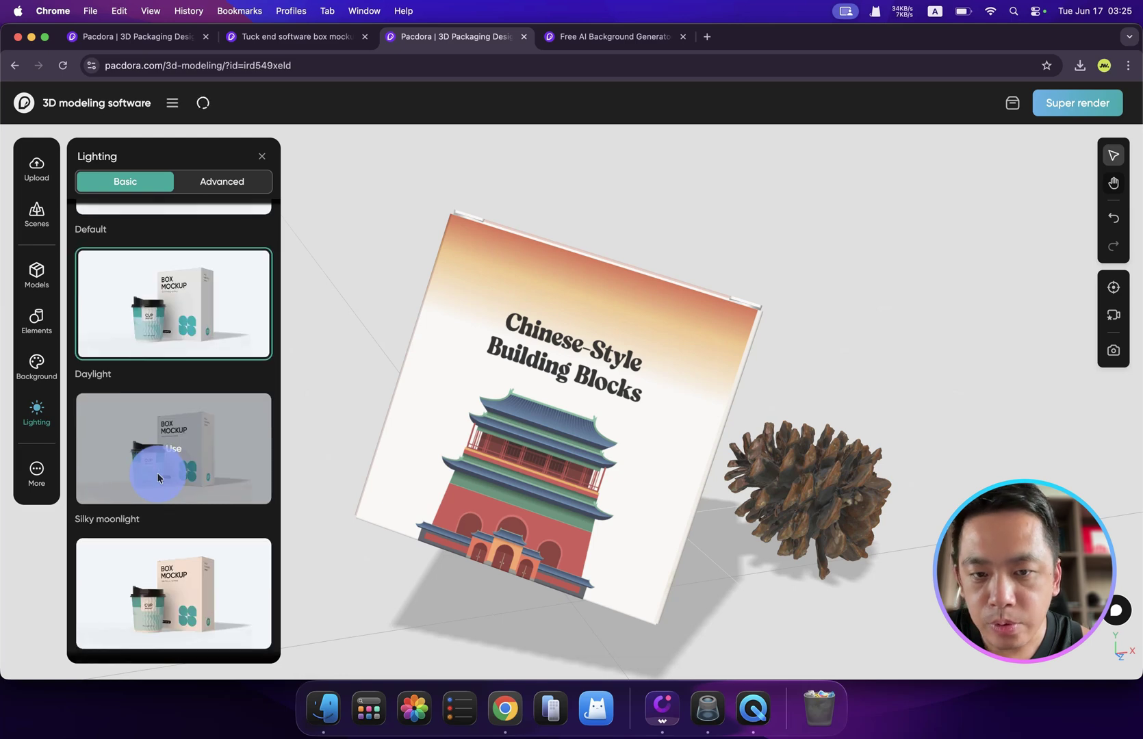
{"action": "left_click", "coordinate": [162, 460]}
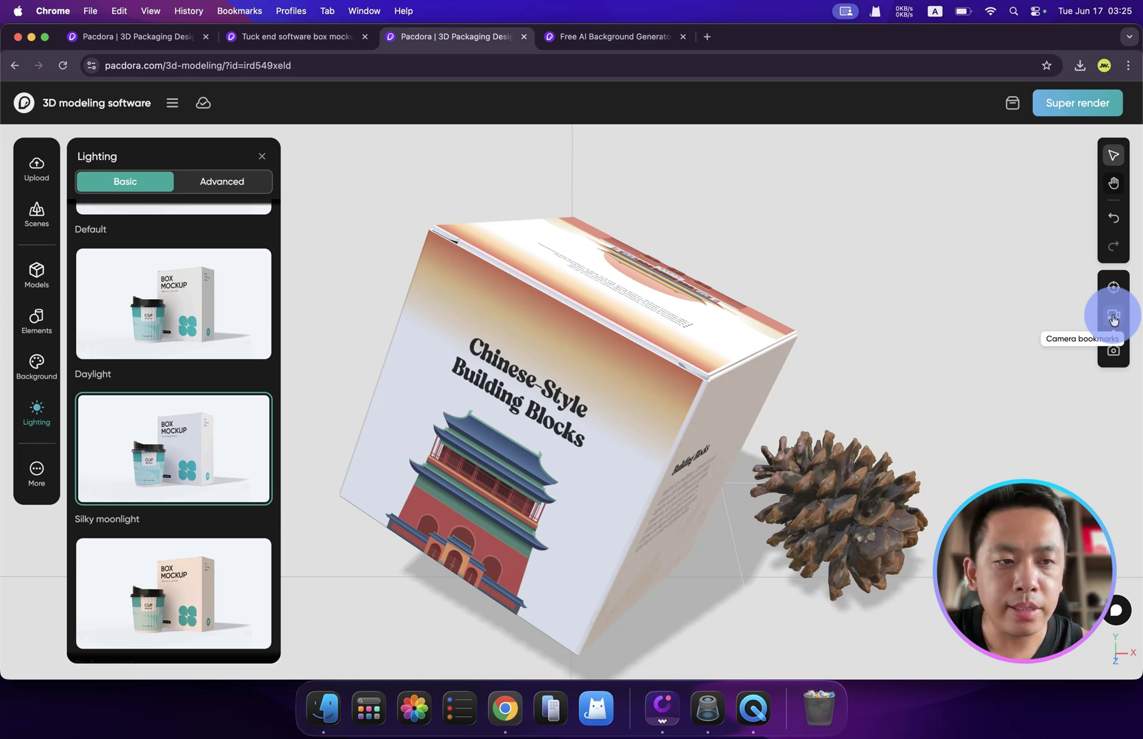
Step: Save the current global camera view and take a screenshot of the scene
{"action": "left_click", "coordinate": [1114, 320]}
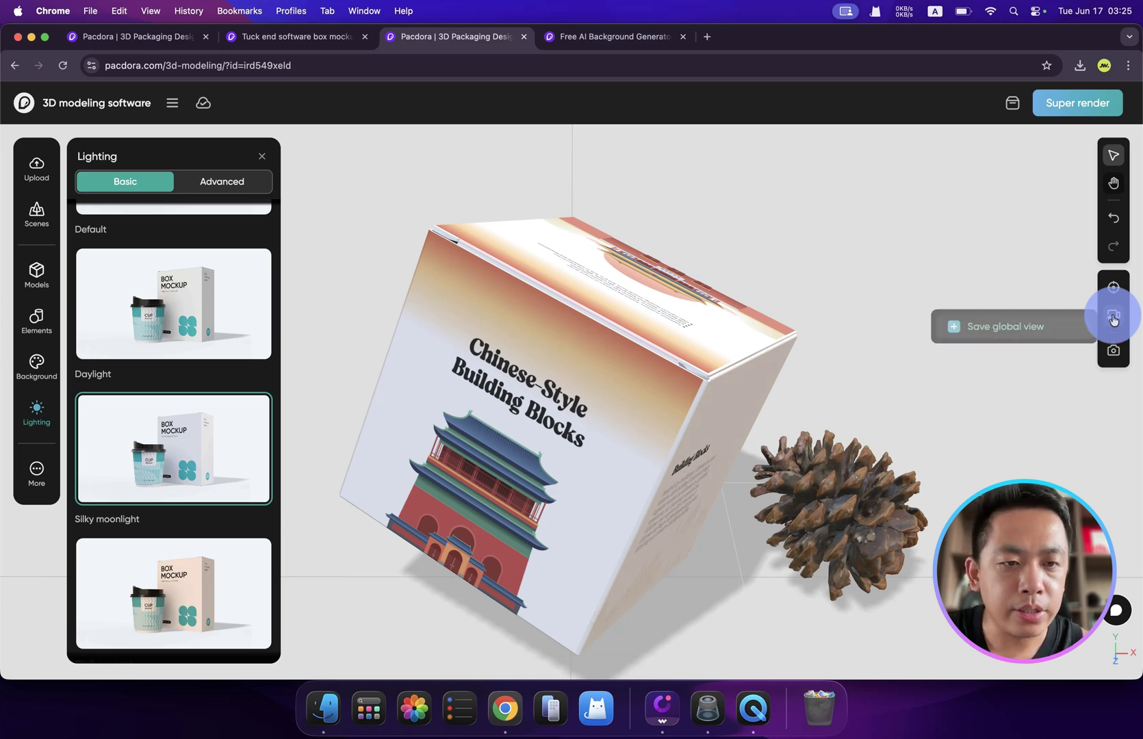
{"action": "left_click", "coordinate": [1020, 332]}
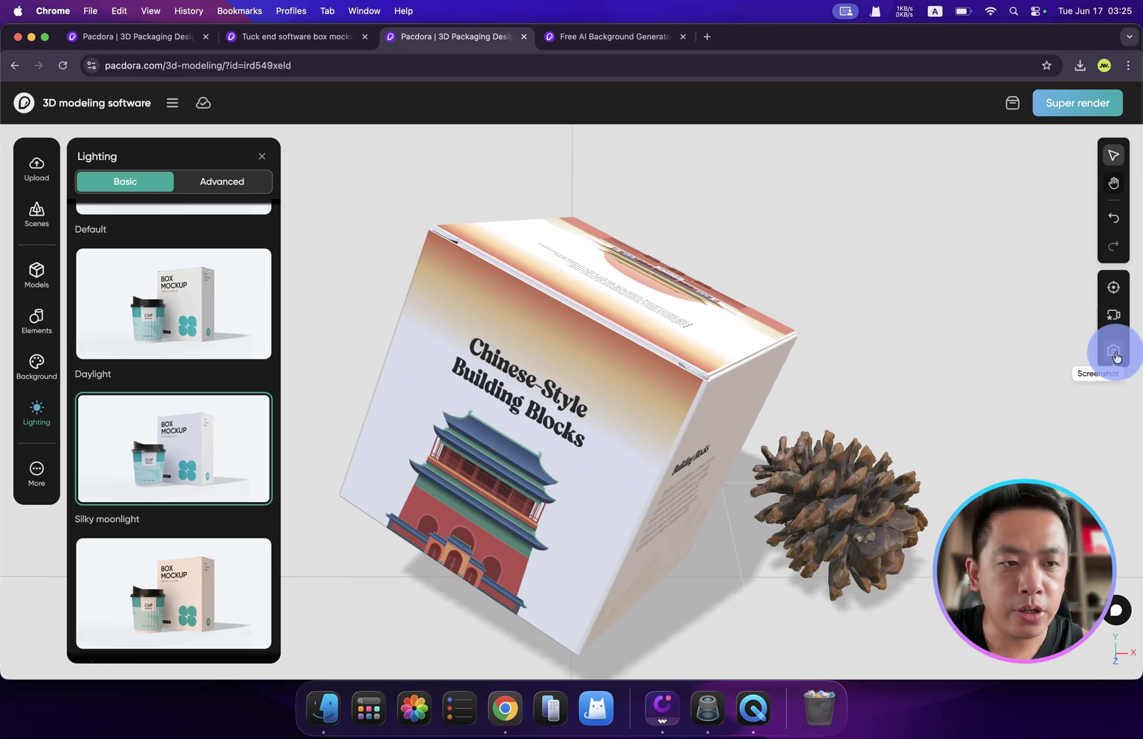
{"action": "left_click", "coordinate": [1115, 353]}
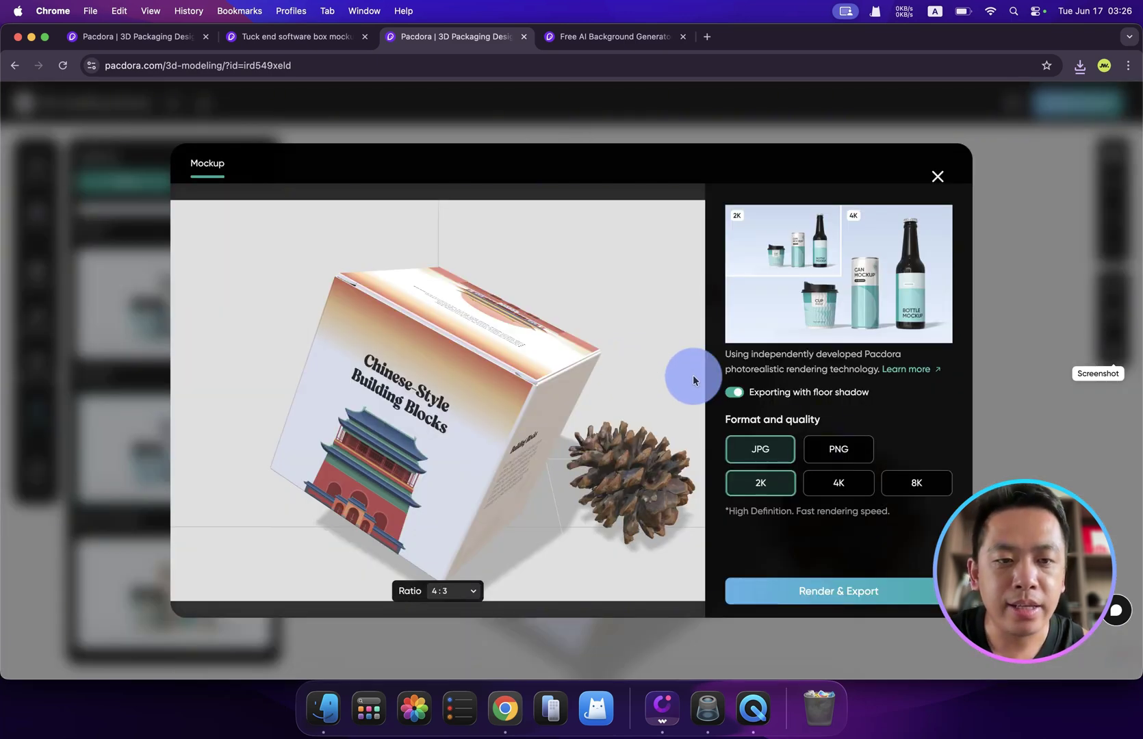
Step: Render and export the box and pine cone scene as a 2K PNG with floor shadow
{"action": "left_click", "coordinate": [841, 449]}
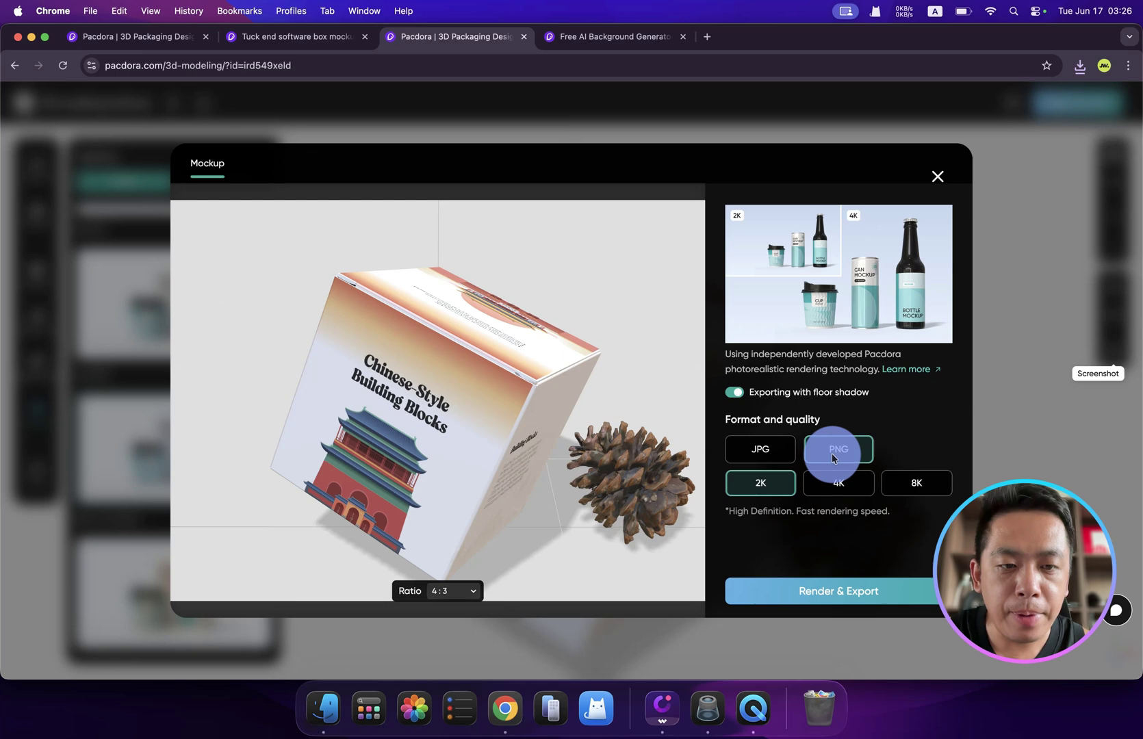
{"action": "left_click", "coordinate": [815, 592]}
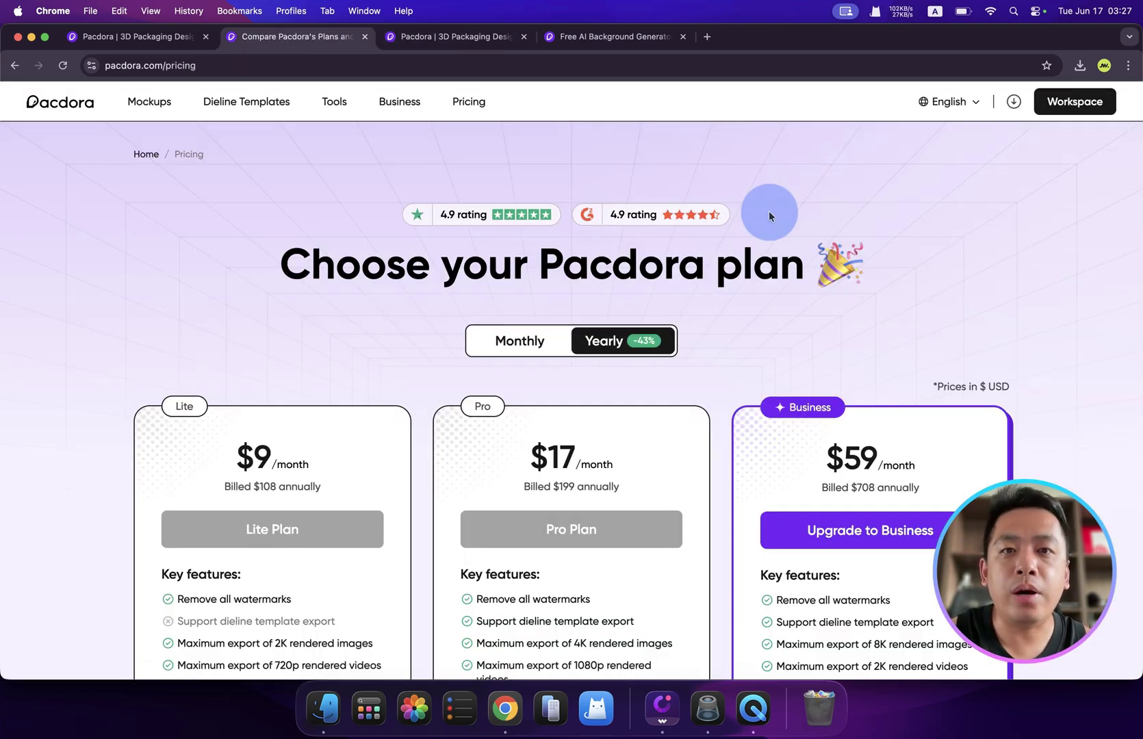
Step: Scroll through the Lite, Pro and Business plan details and switch to monthly prices
{"action": "scroll", "coordinate": [769, 211], "scroll_direction": "down", "scroll_amount": 3}
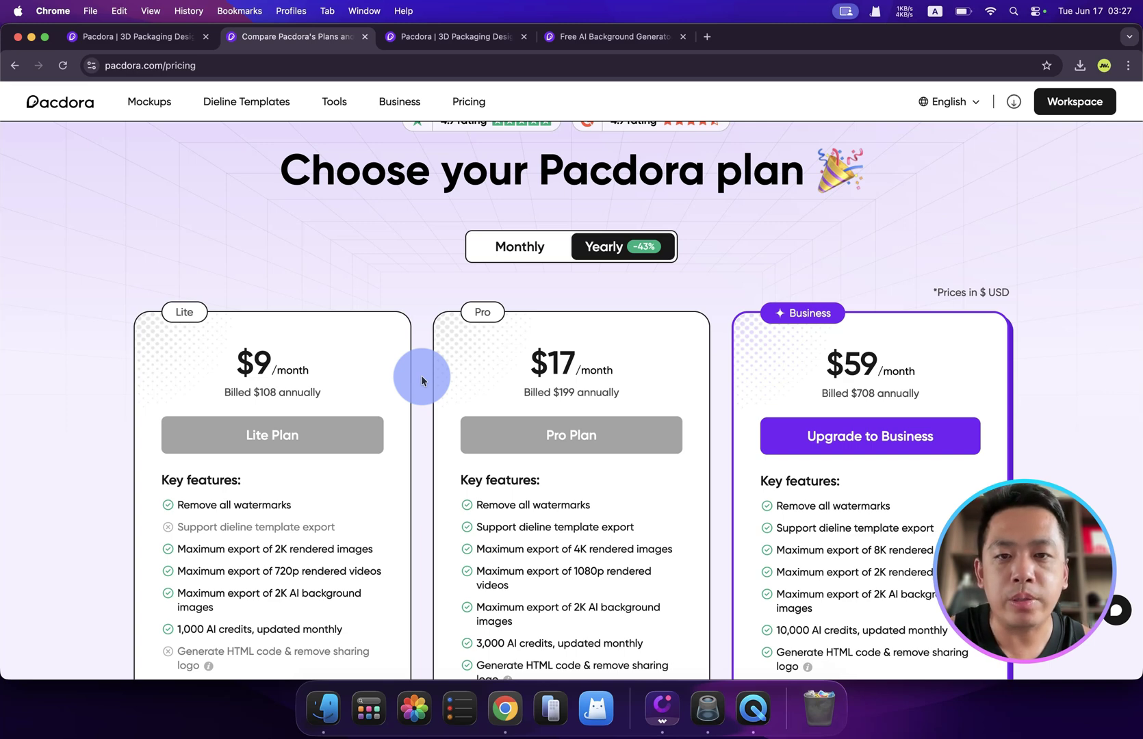
{"action": "scroll", "coordinate": [417, 363], "scroll_direction": "down", "scroll_amount": 3}
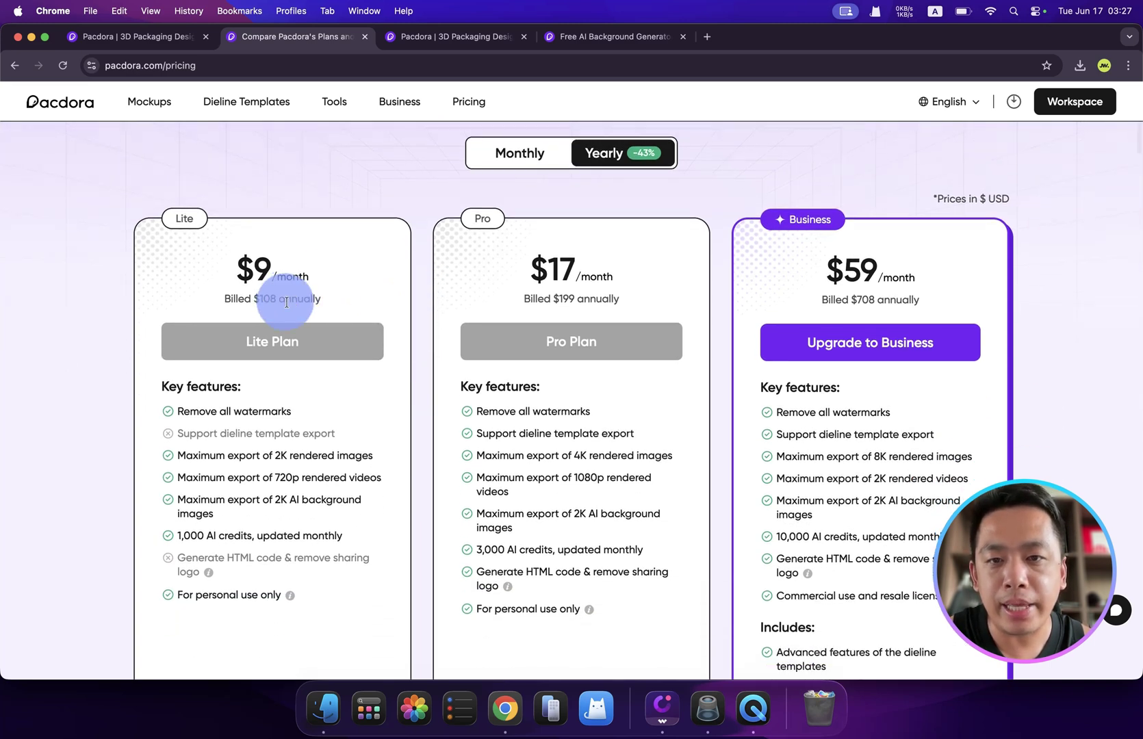
{"action": "scroll", "coordinate": [426, 388], "scroll_direction": "down", "scroll_amount": 3}
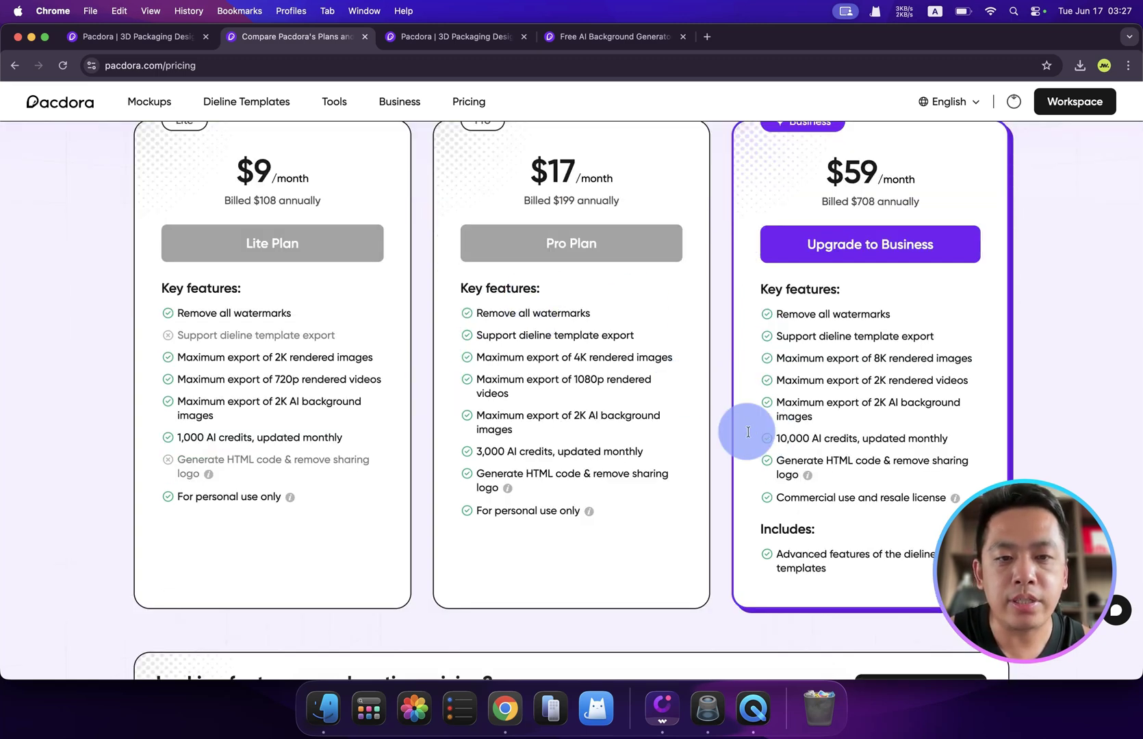
{"action": "scroll", "coordinate": [729, 423], "scroll_direction": "up", "scroll_amount": 2}
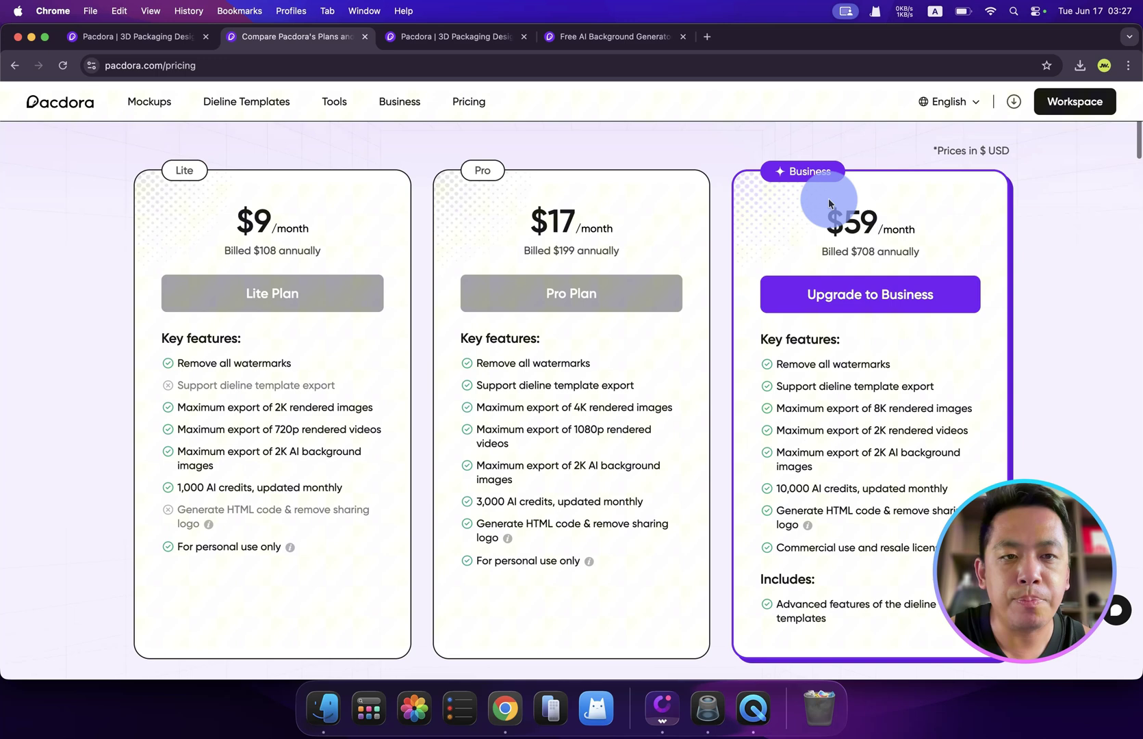
{"action": "scroll", "coordinate": [722, 419], "scroll_direction": "down", "scroll_amount": 10}
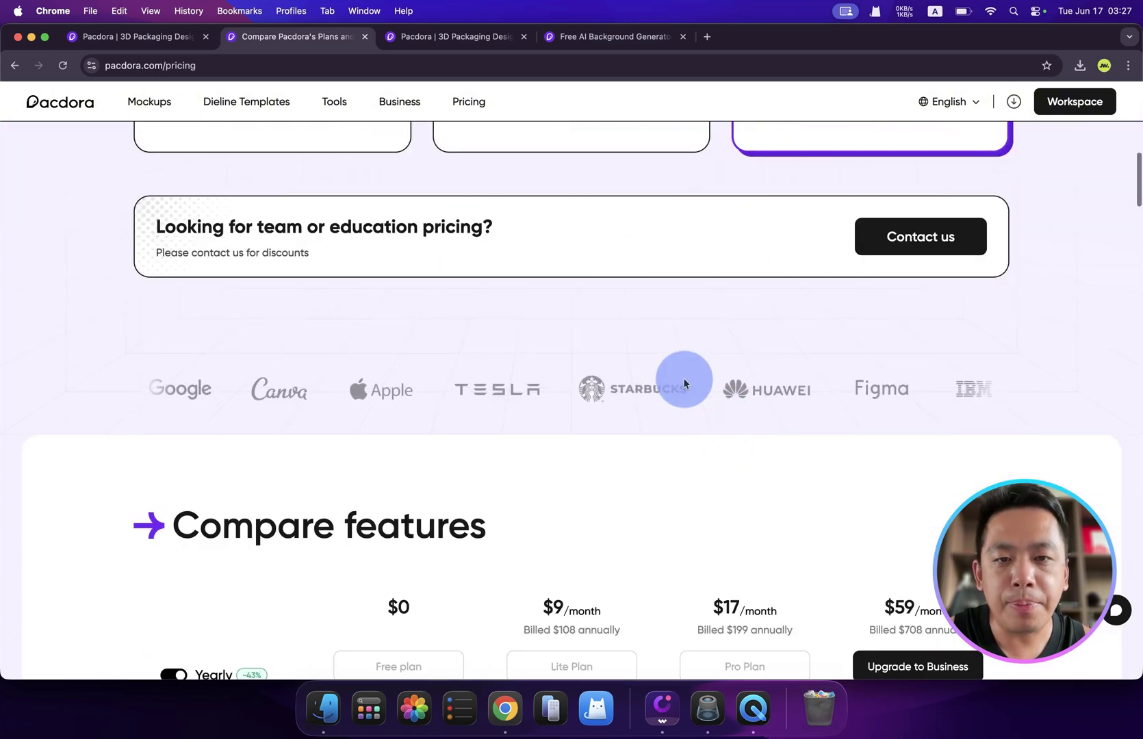
{"action": "scroll", "coordinate": [681, 378], "scroll_direction": "up", "scroll_amount": 15}
{"action": "left_click", "coordinate": [510, 344]}
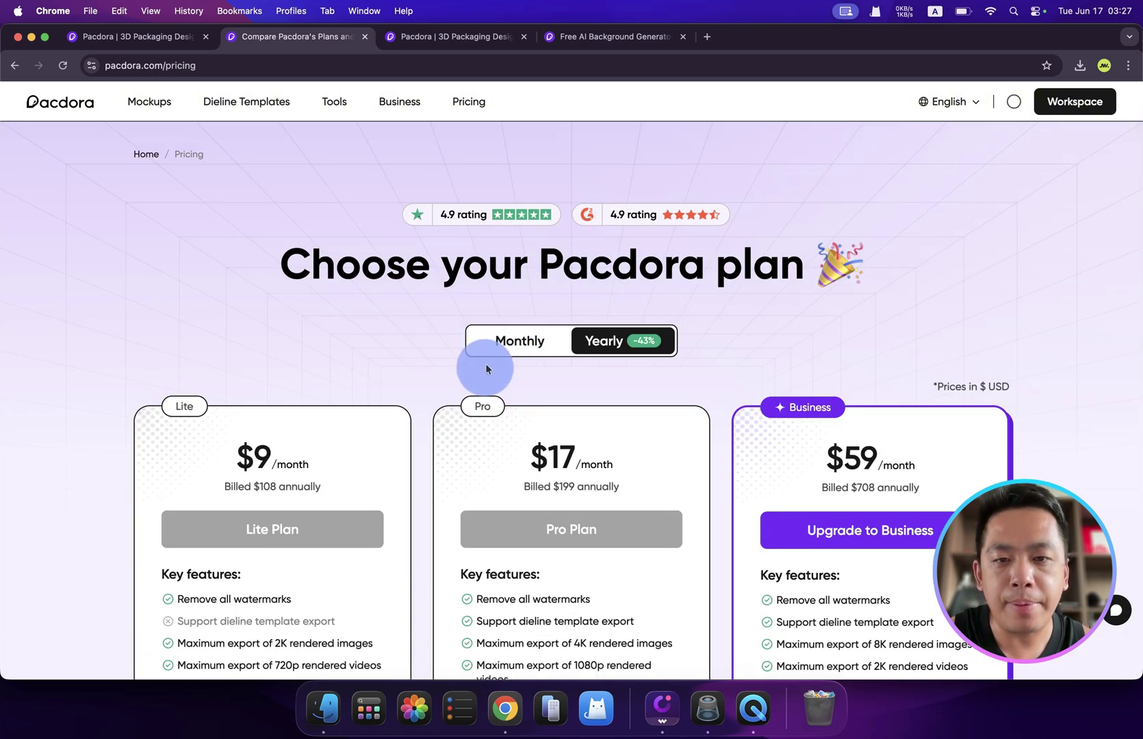